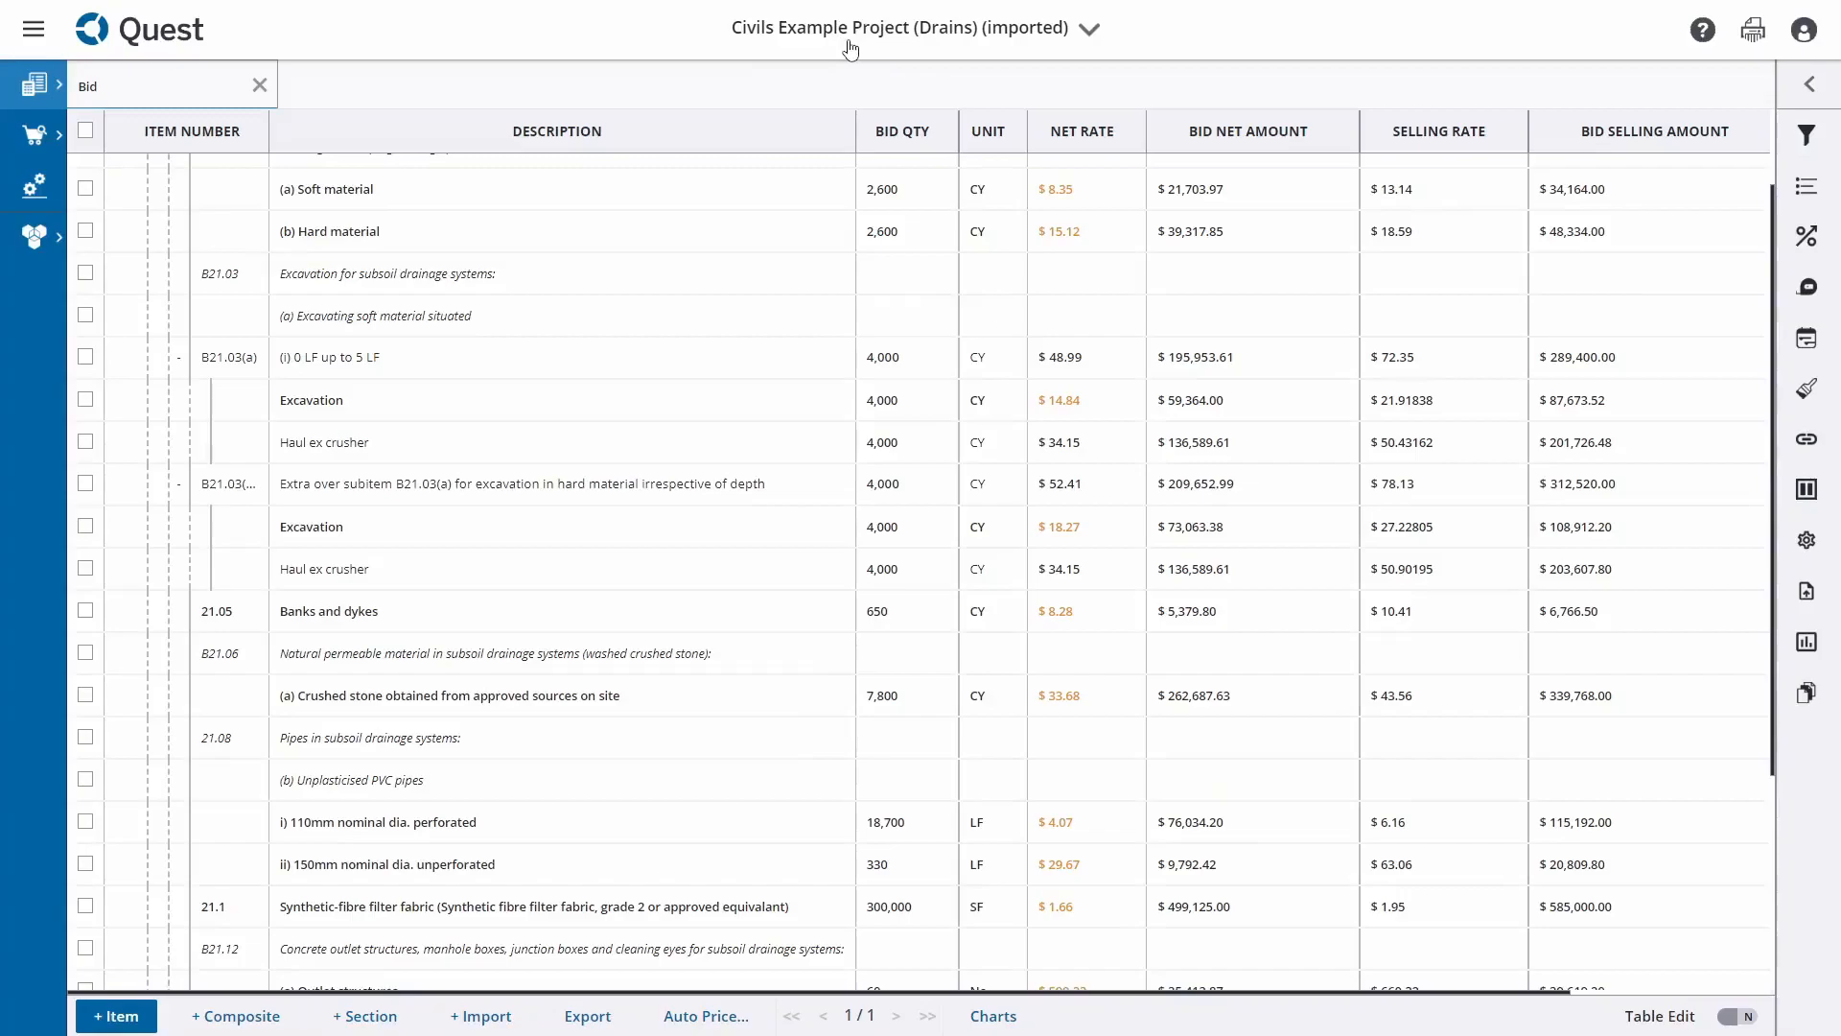
Look over the bid items and open the Subcontractors list under Request for Quotes.
scroll(509, 976, "down", 3)
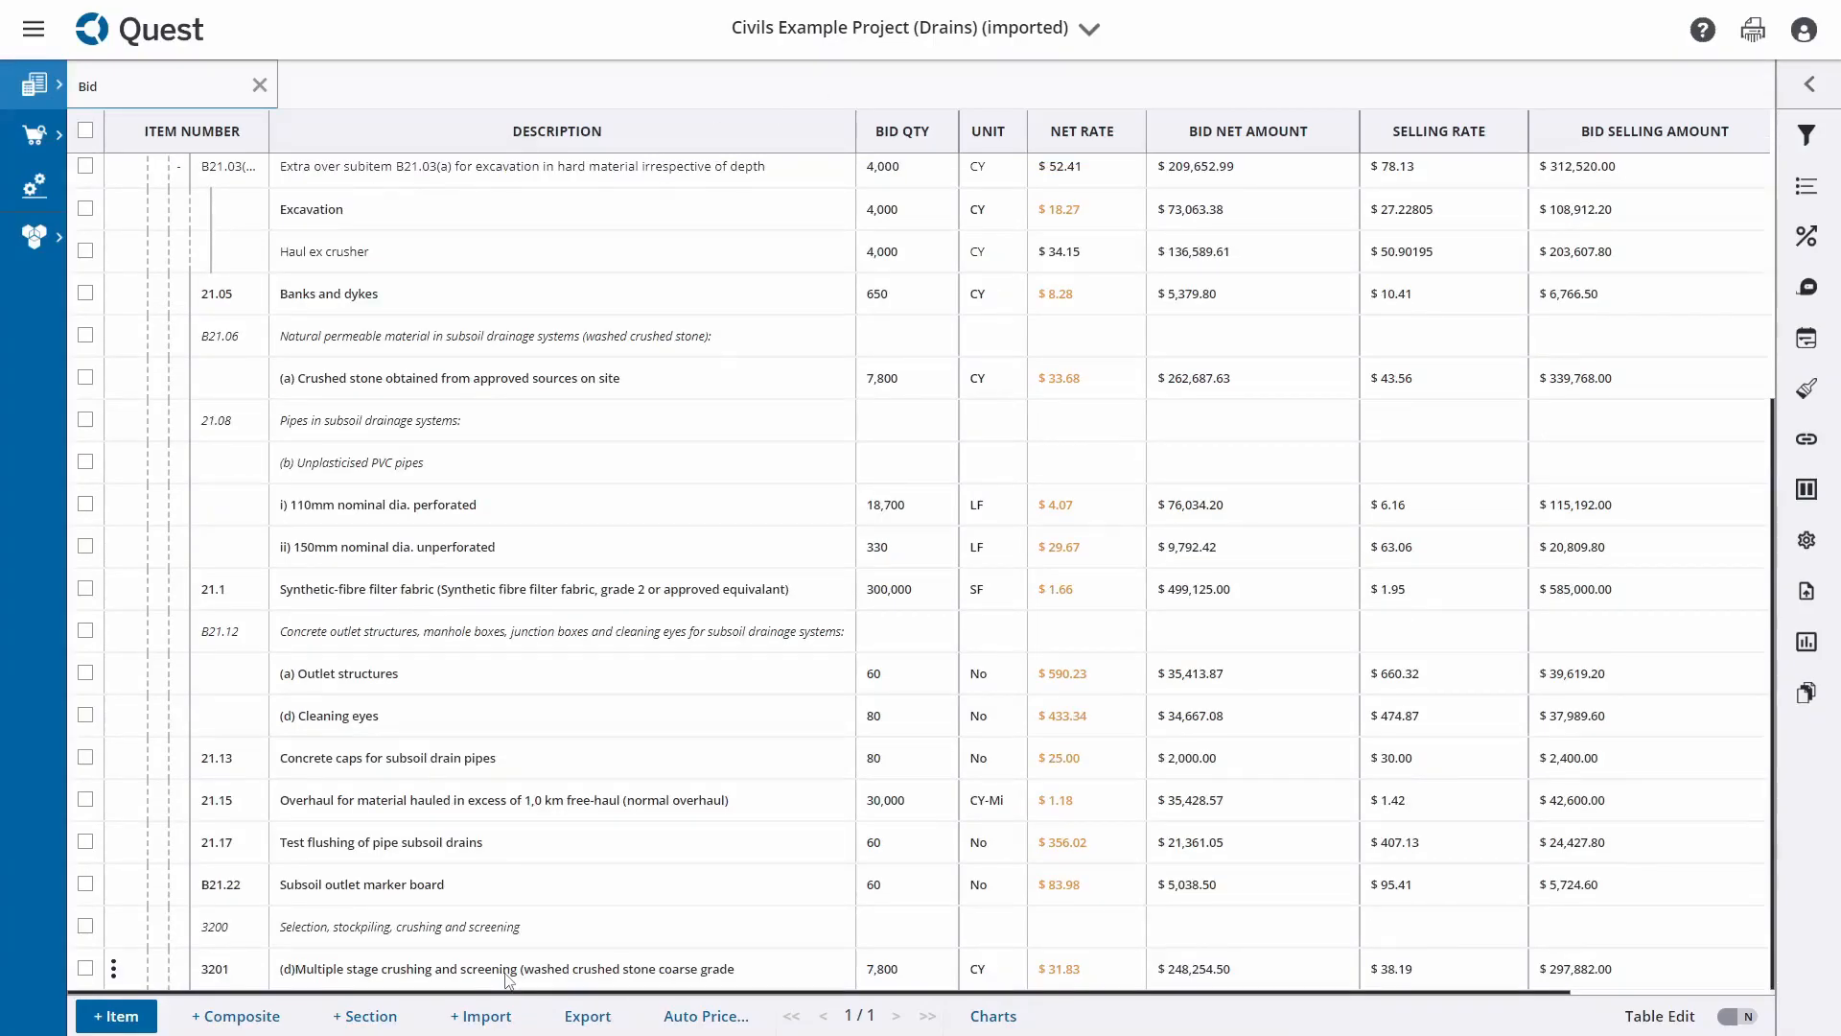
left_click(36, 36)
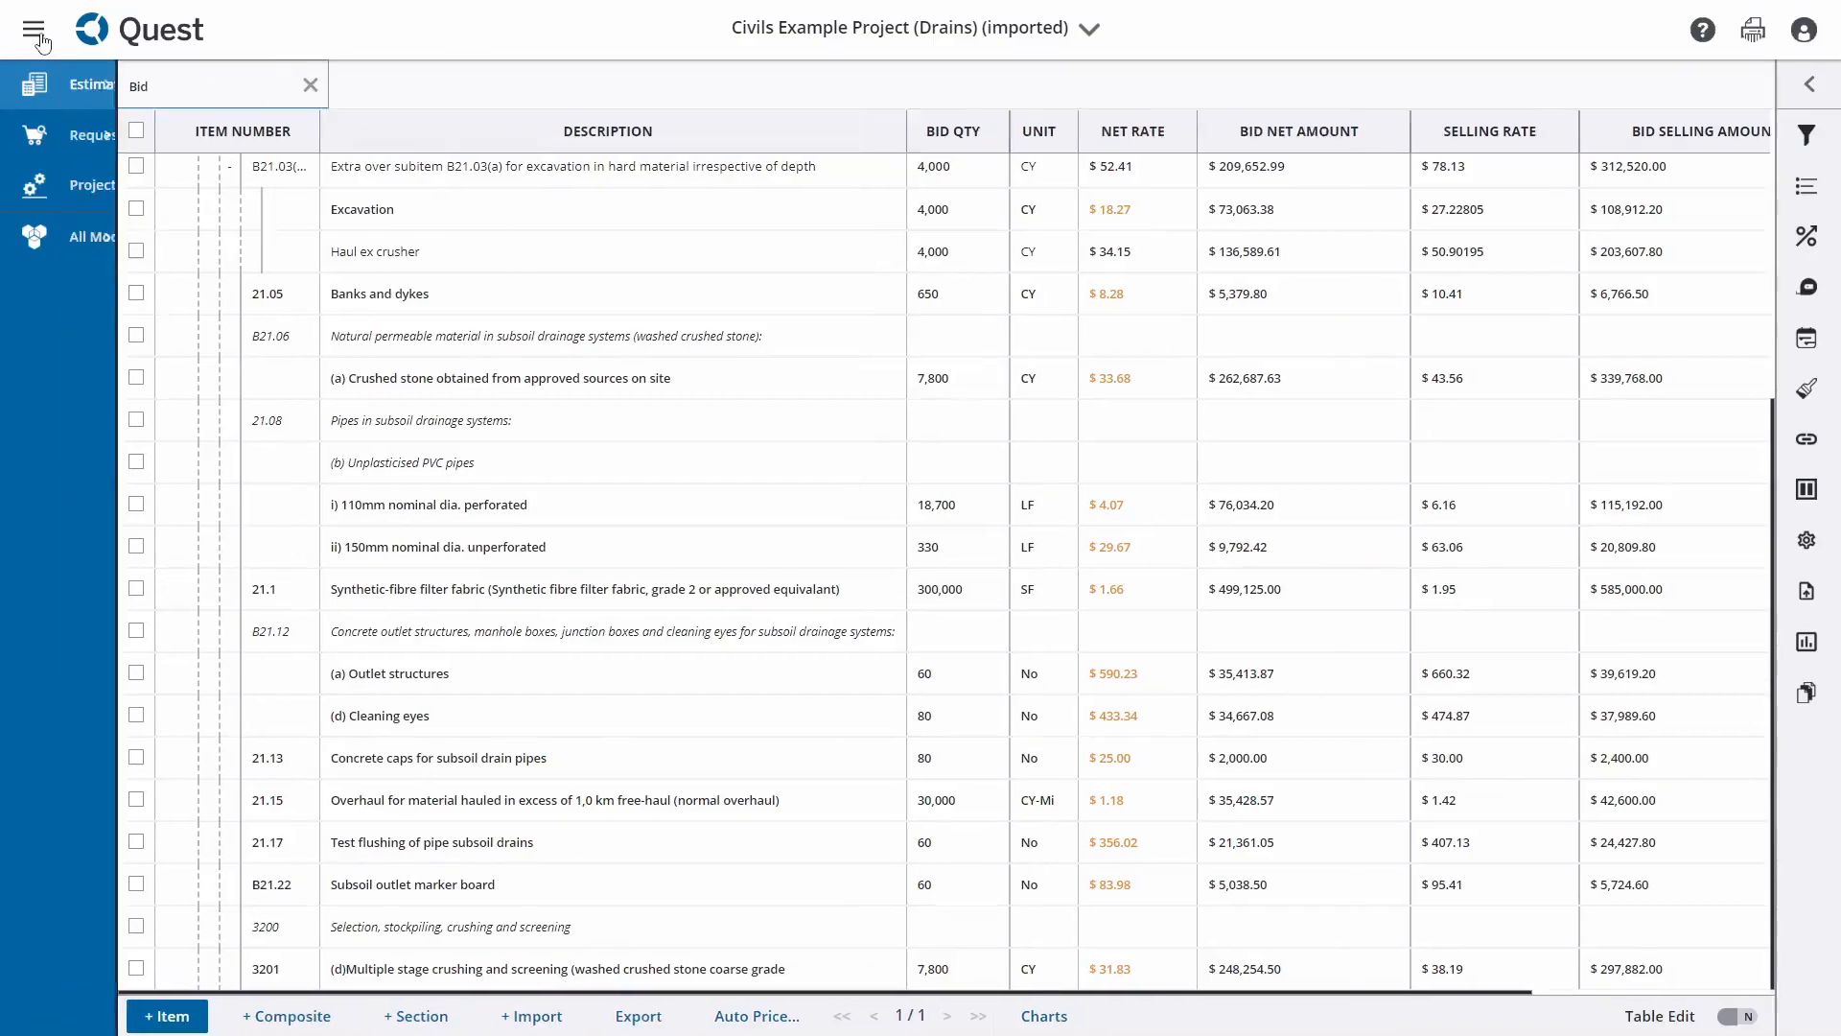
left_click(148, 158)
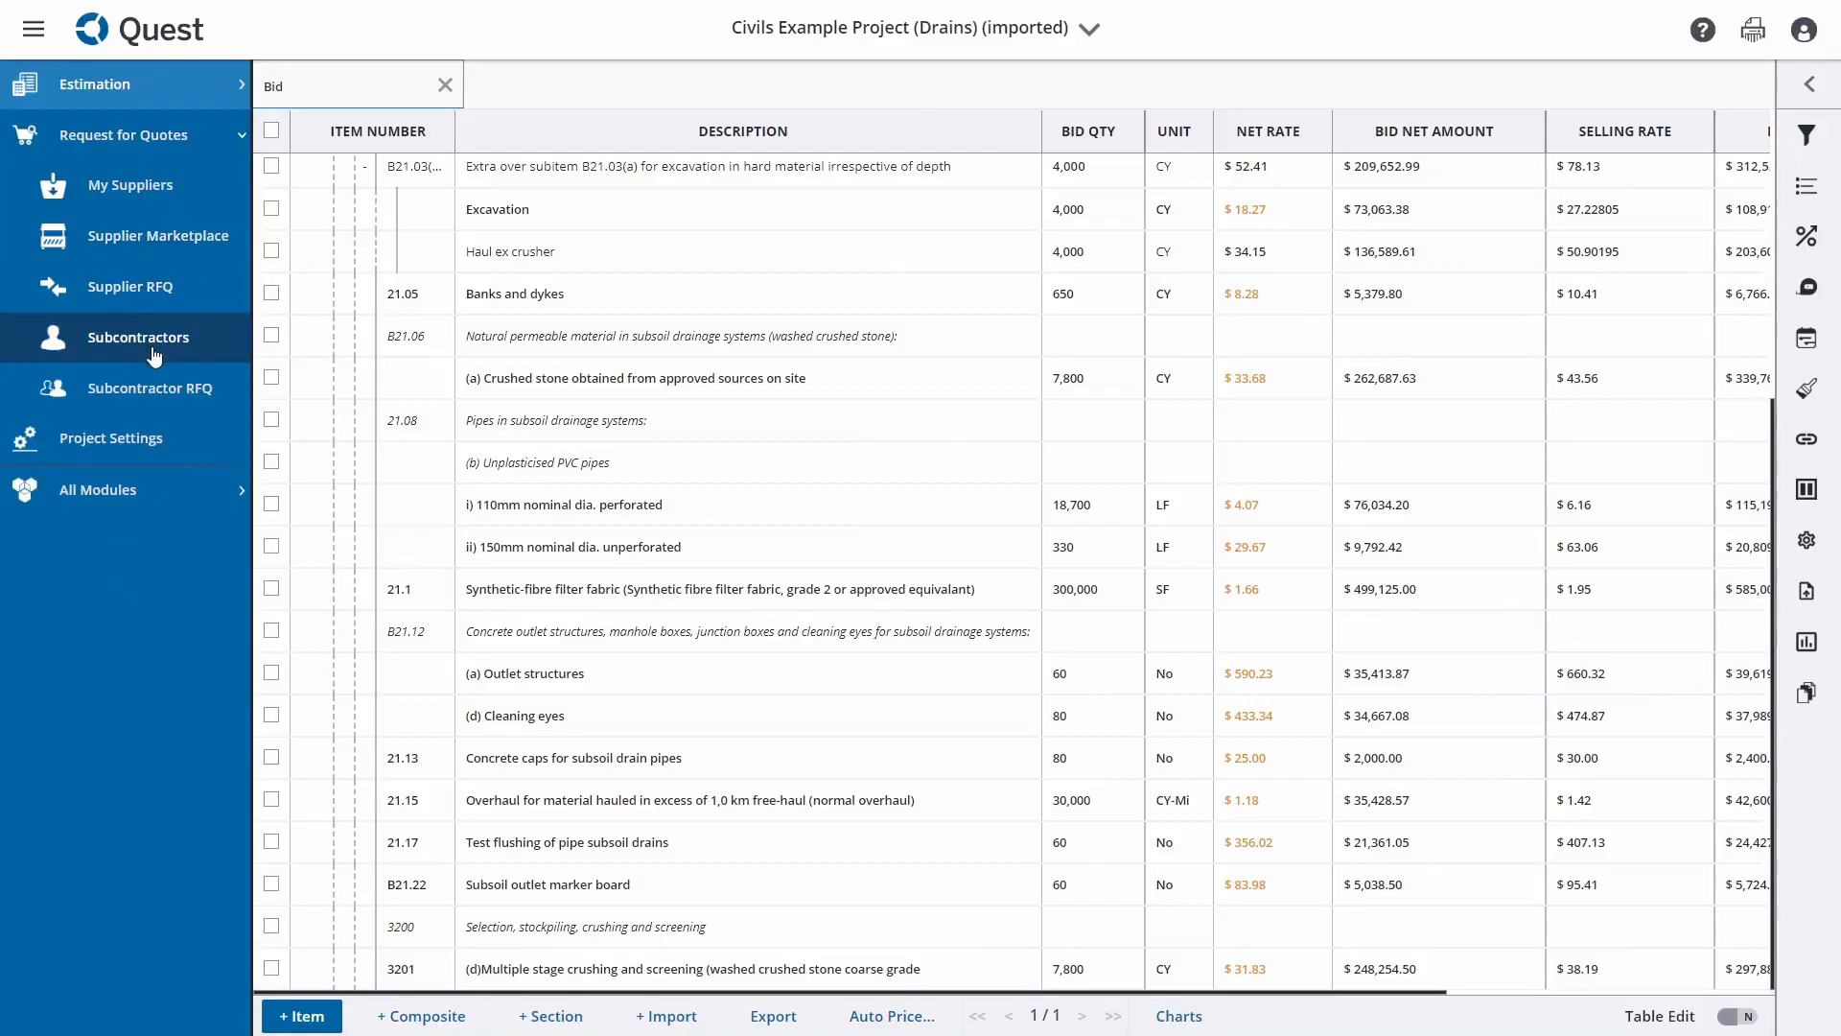
left_click(154, 353)
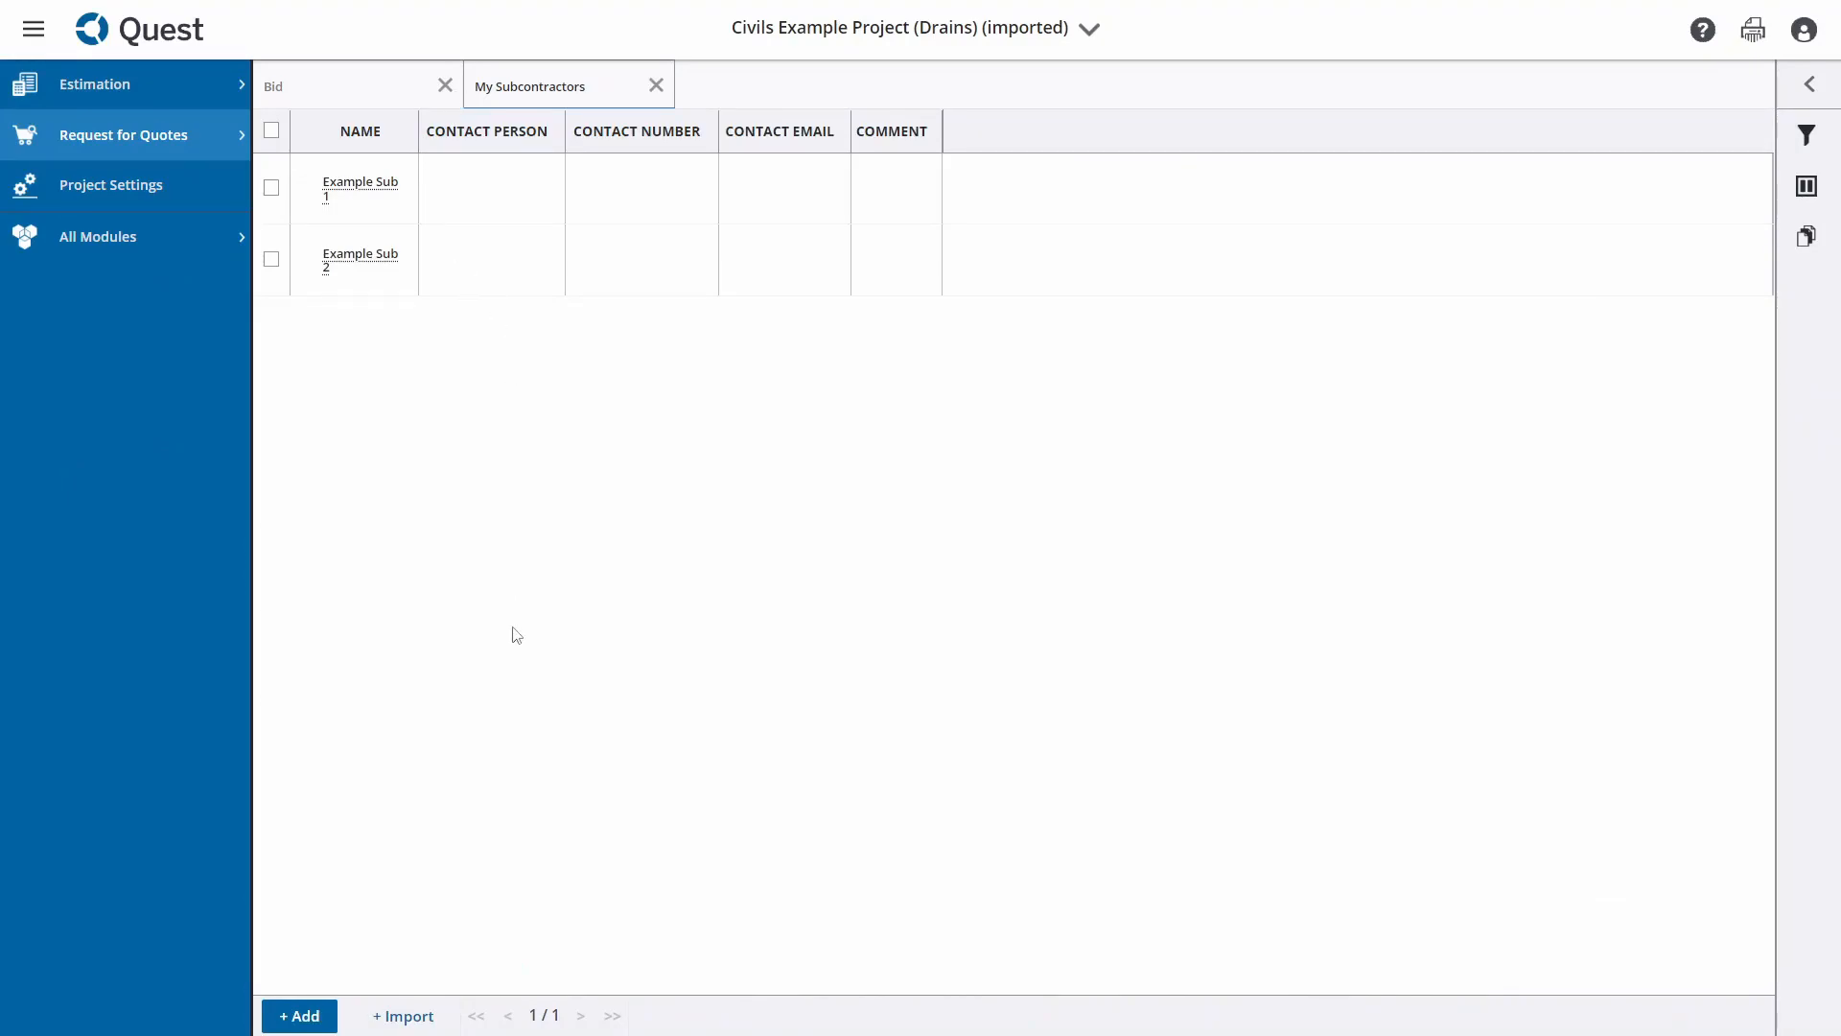
Add a new subcontractor record, and view the subcontractor import options without importing anything.
left_click(300, 1017)
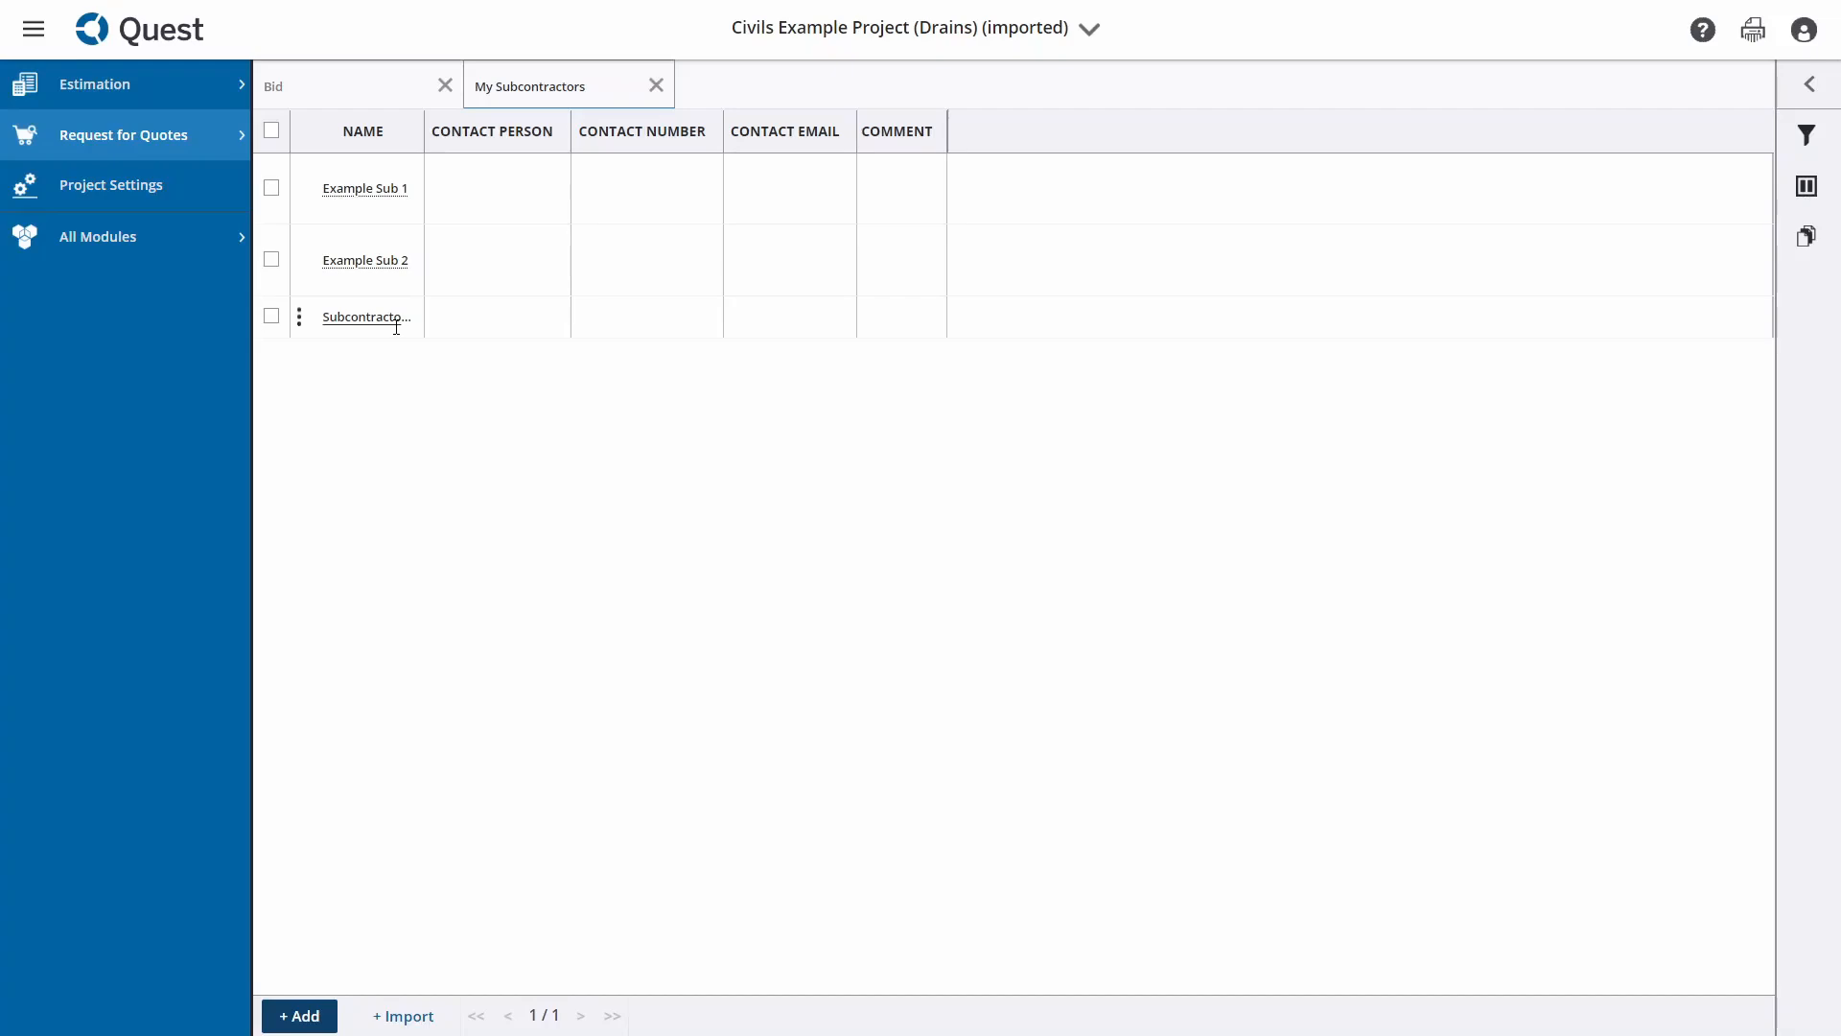
left_click(422, 1016)
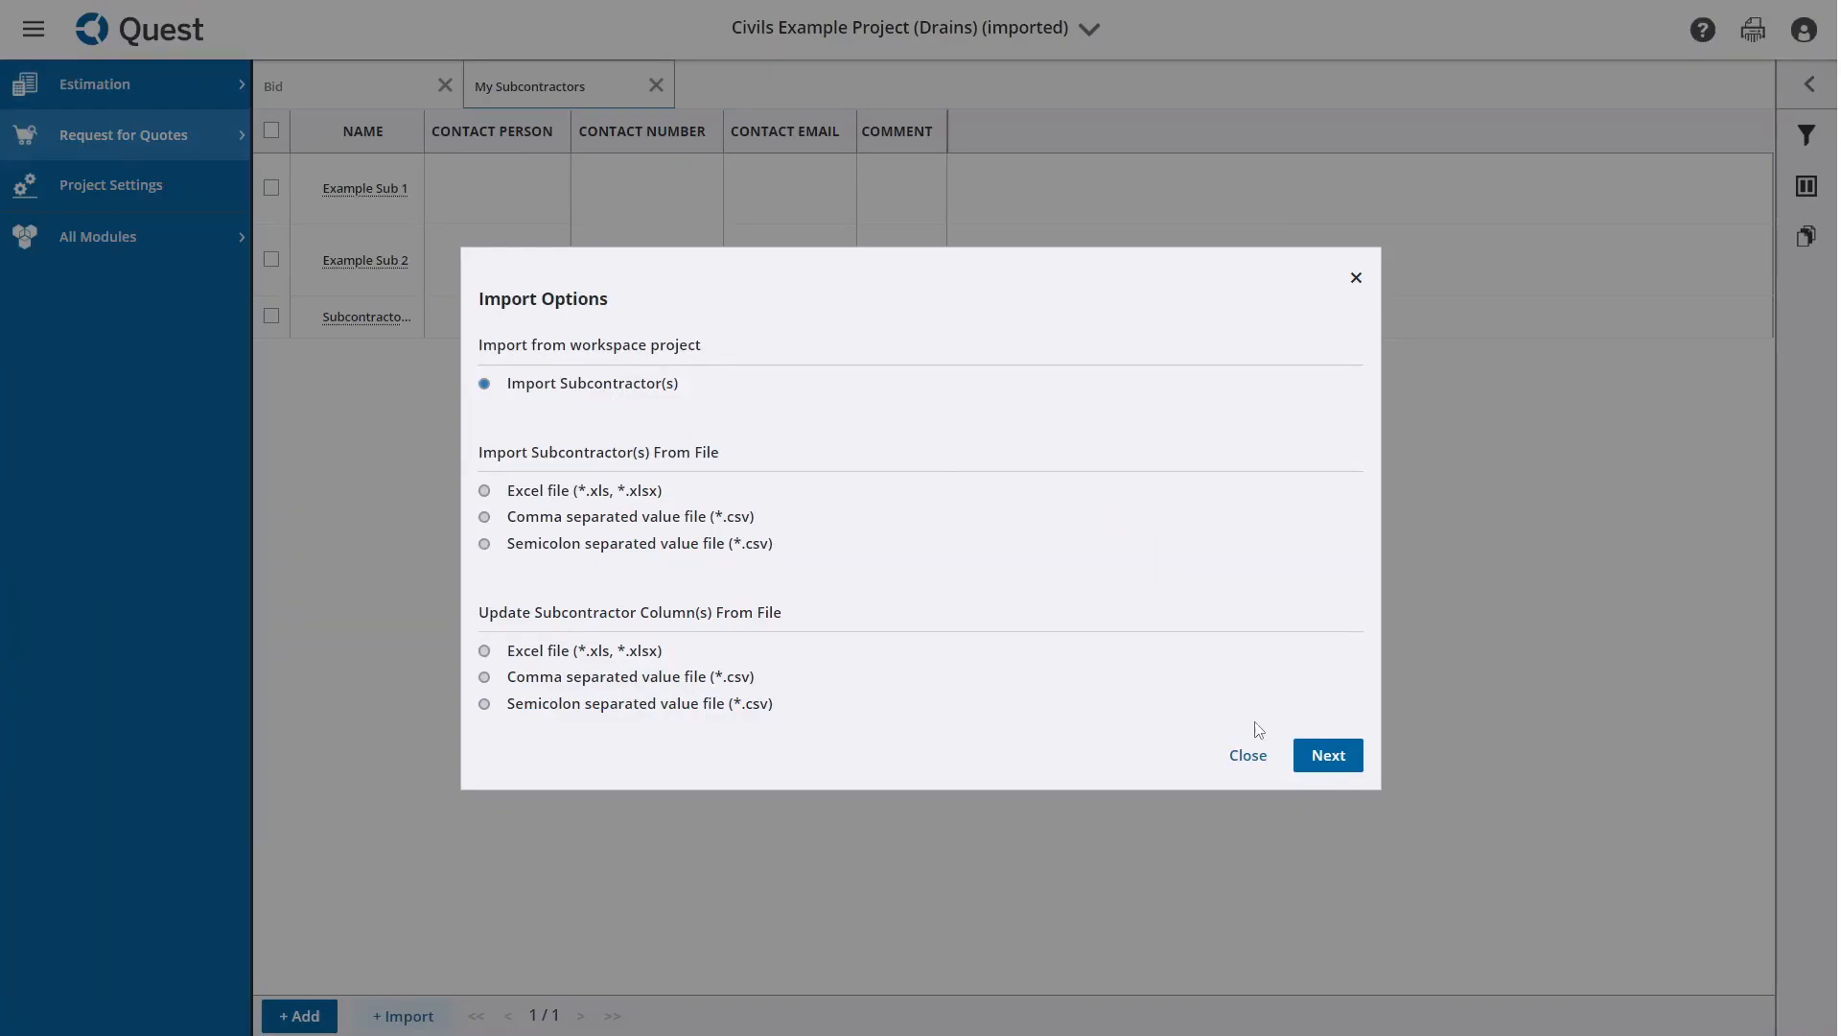
left_click(1252, 754)
Create a new request in Subcontractor RFQ and open it.
left_click(178, 136)
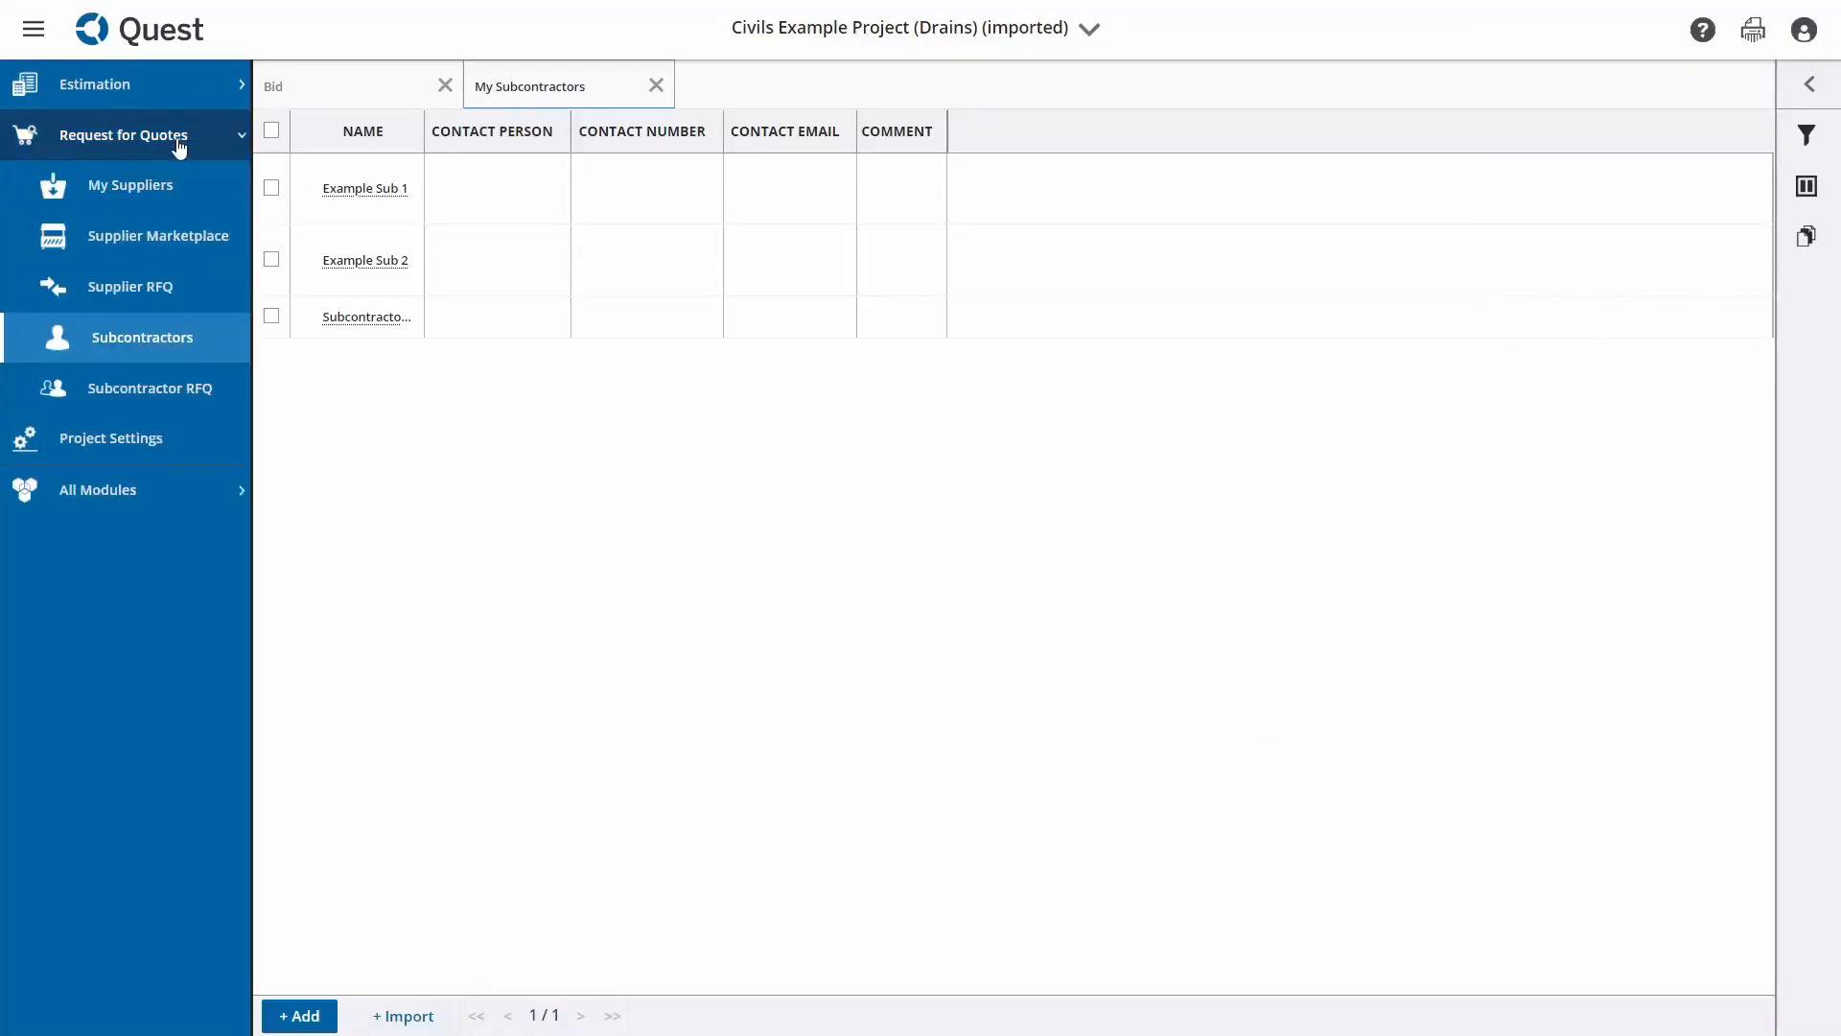
left_click(187, 399)
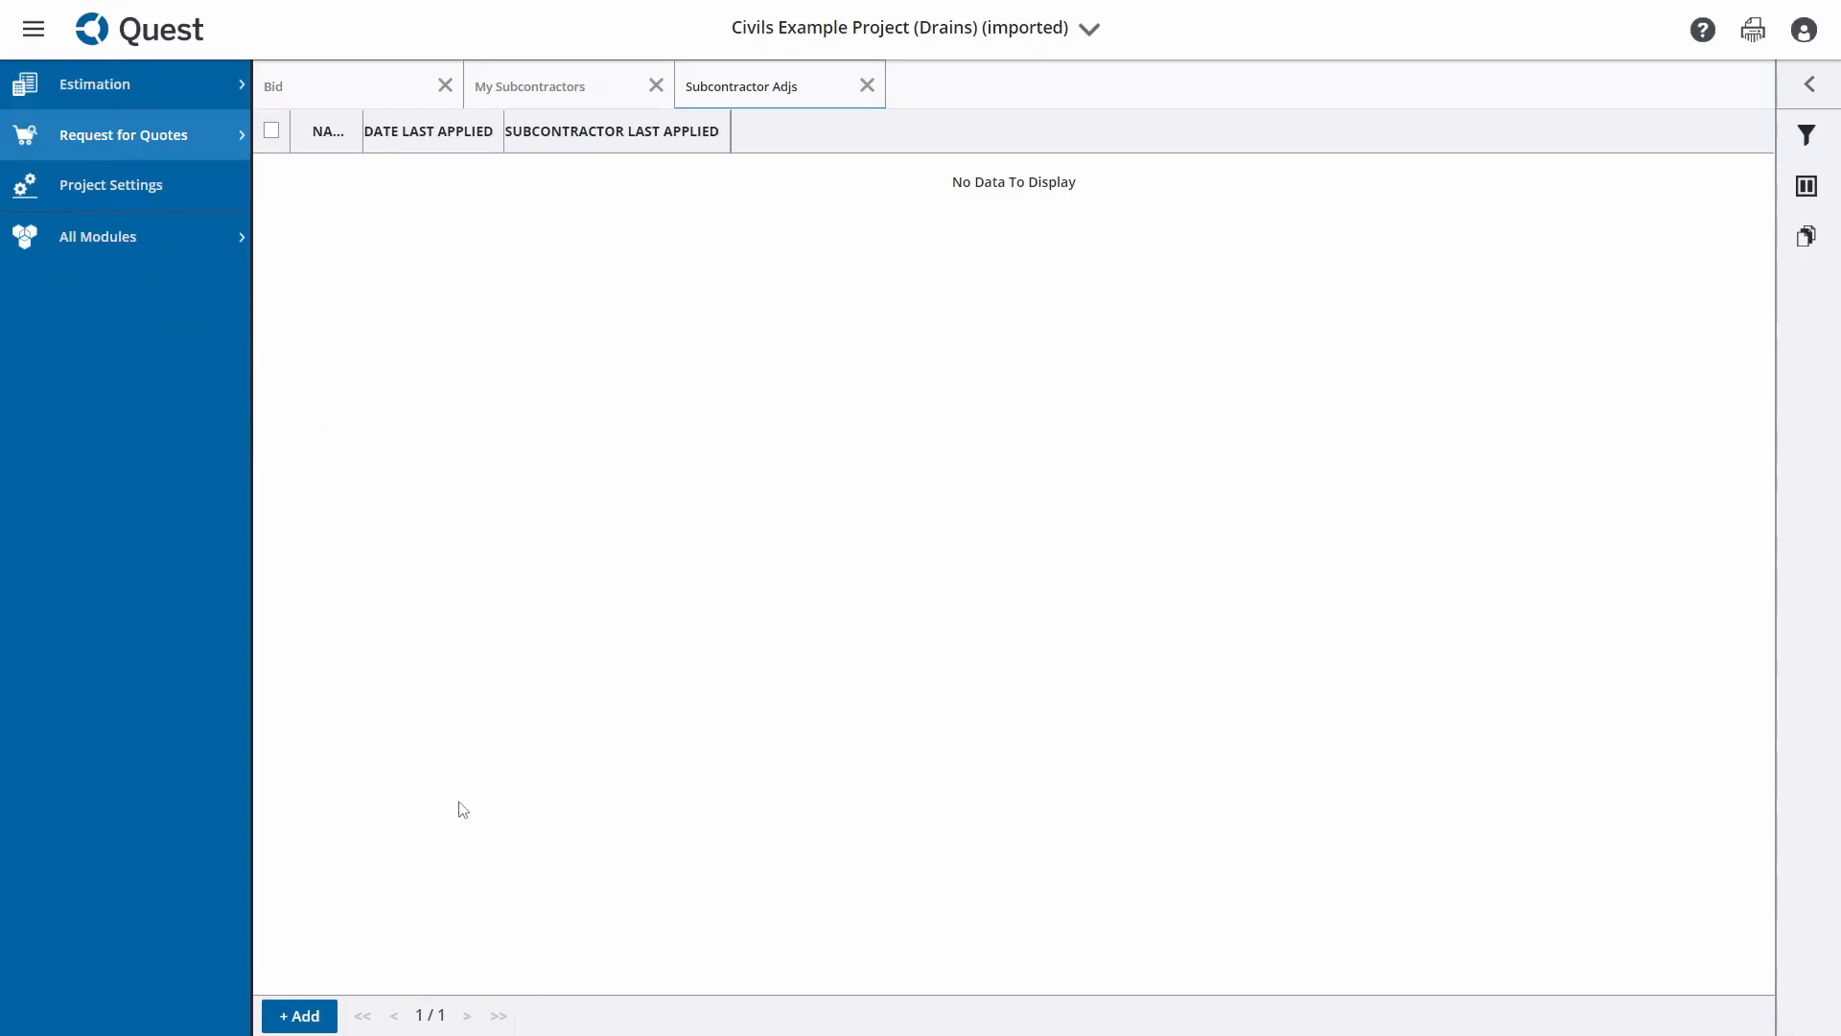
left_click(303, 1015)
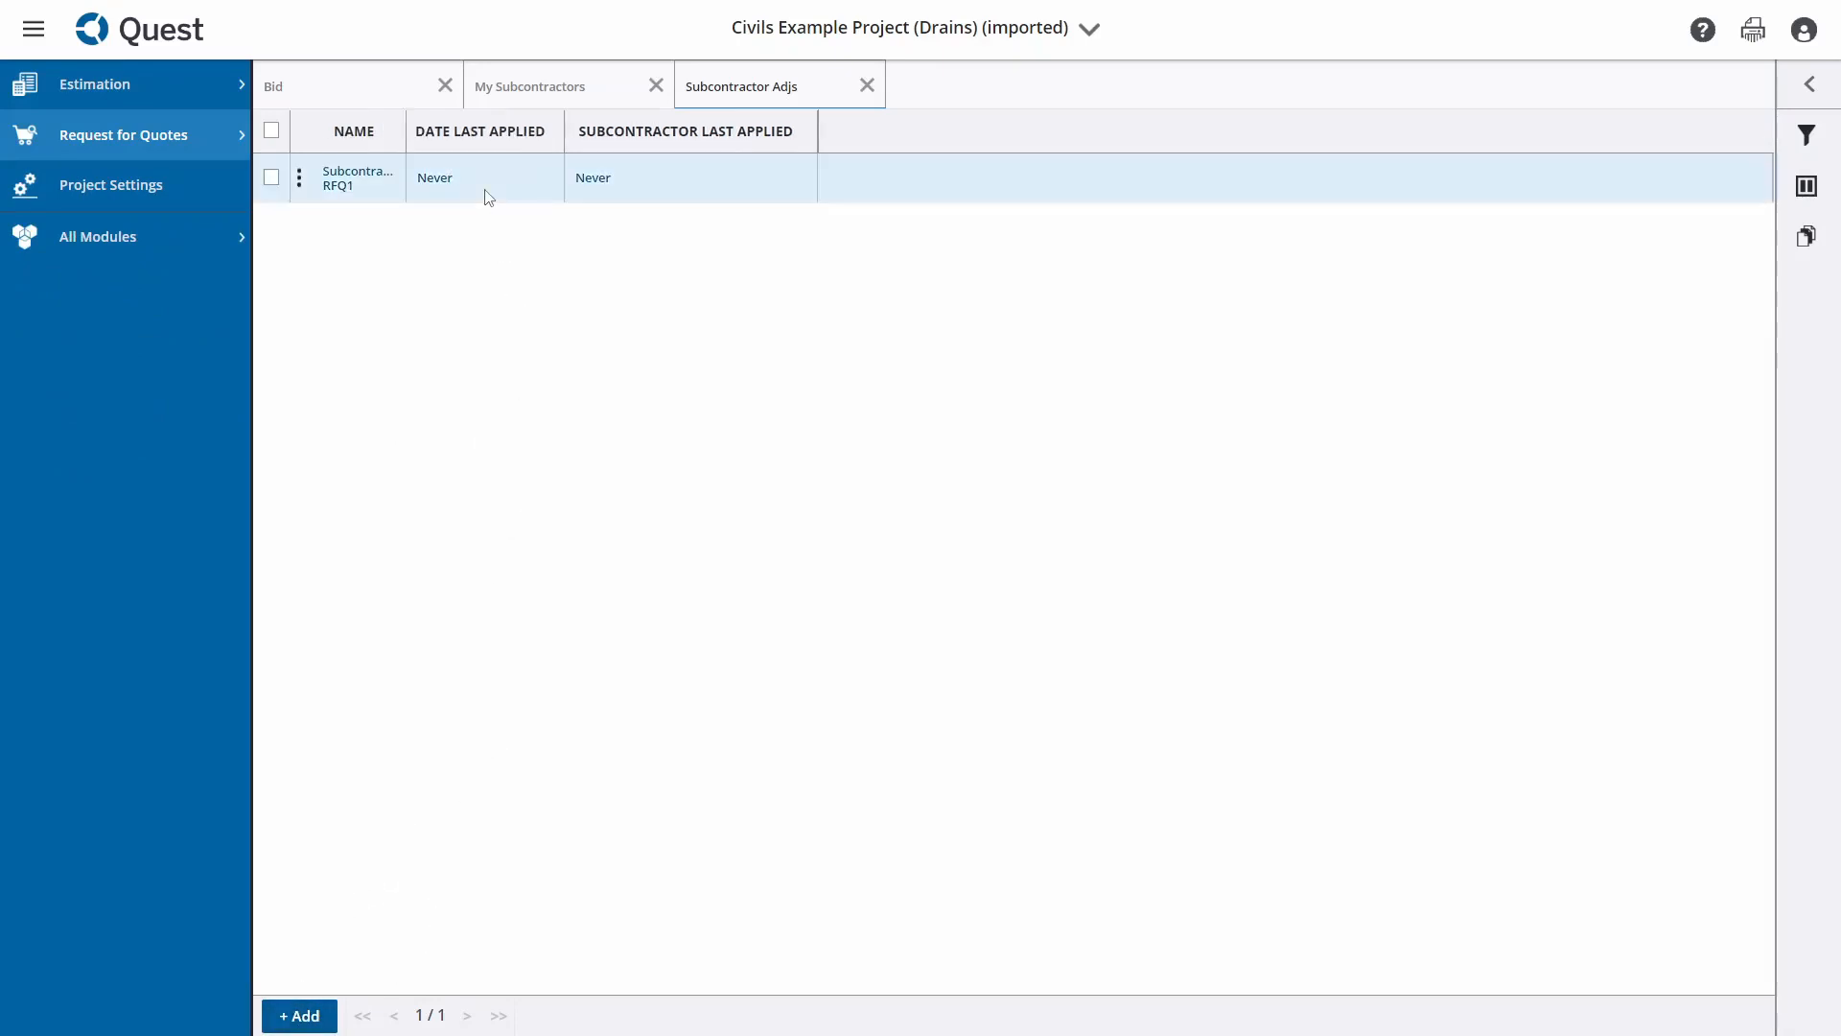
double_click(487, 197)
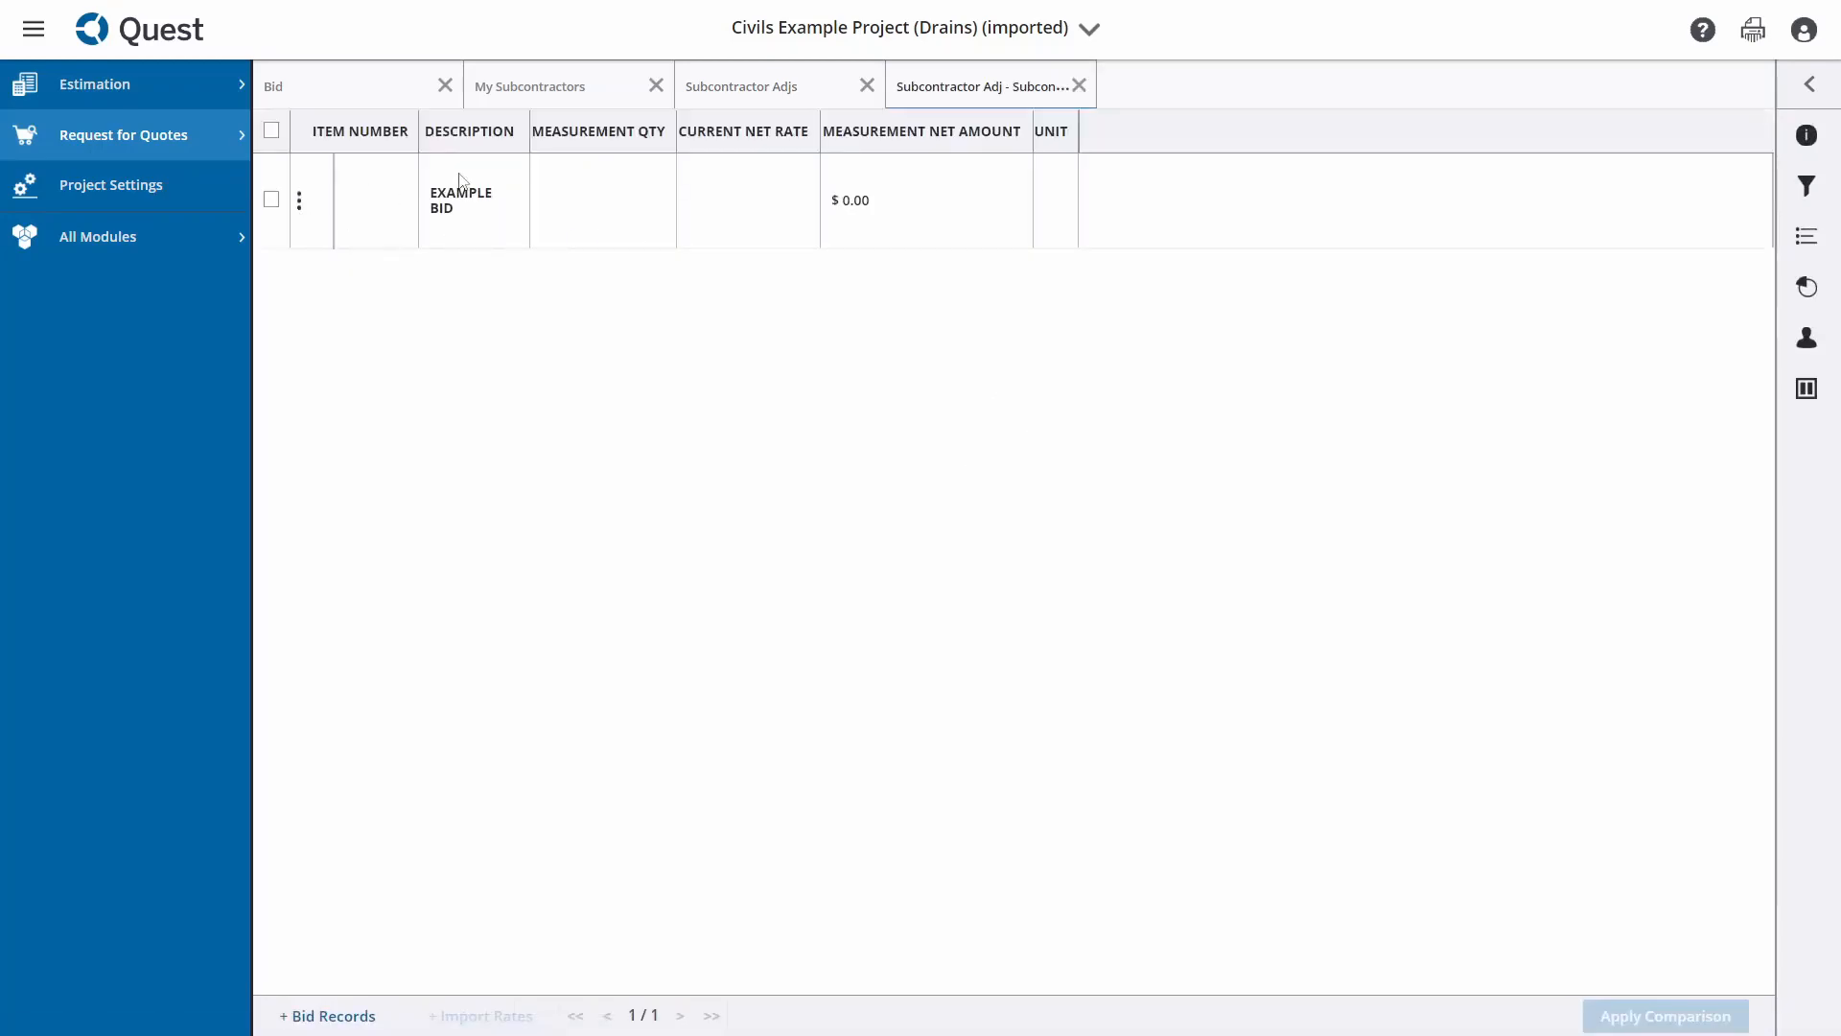
Set the RFQ's adjudication name to "Crushing RFQ" and collapse the main navigation.
left_click(1818, 84)
left_click(1767, 135)
double_click(1535, 168)
key("ctrl+a")
type("C")
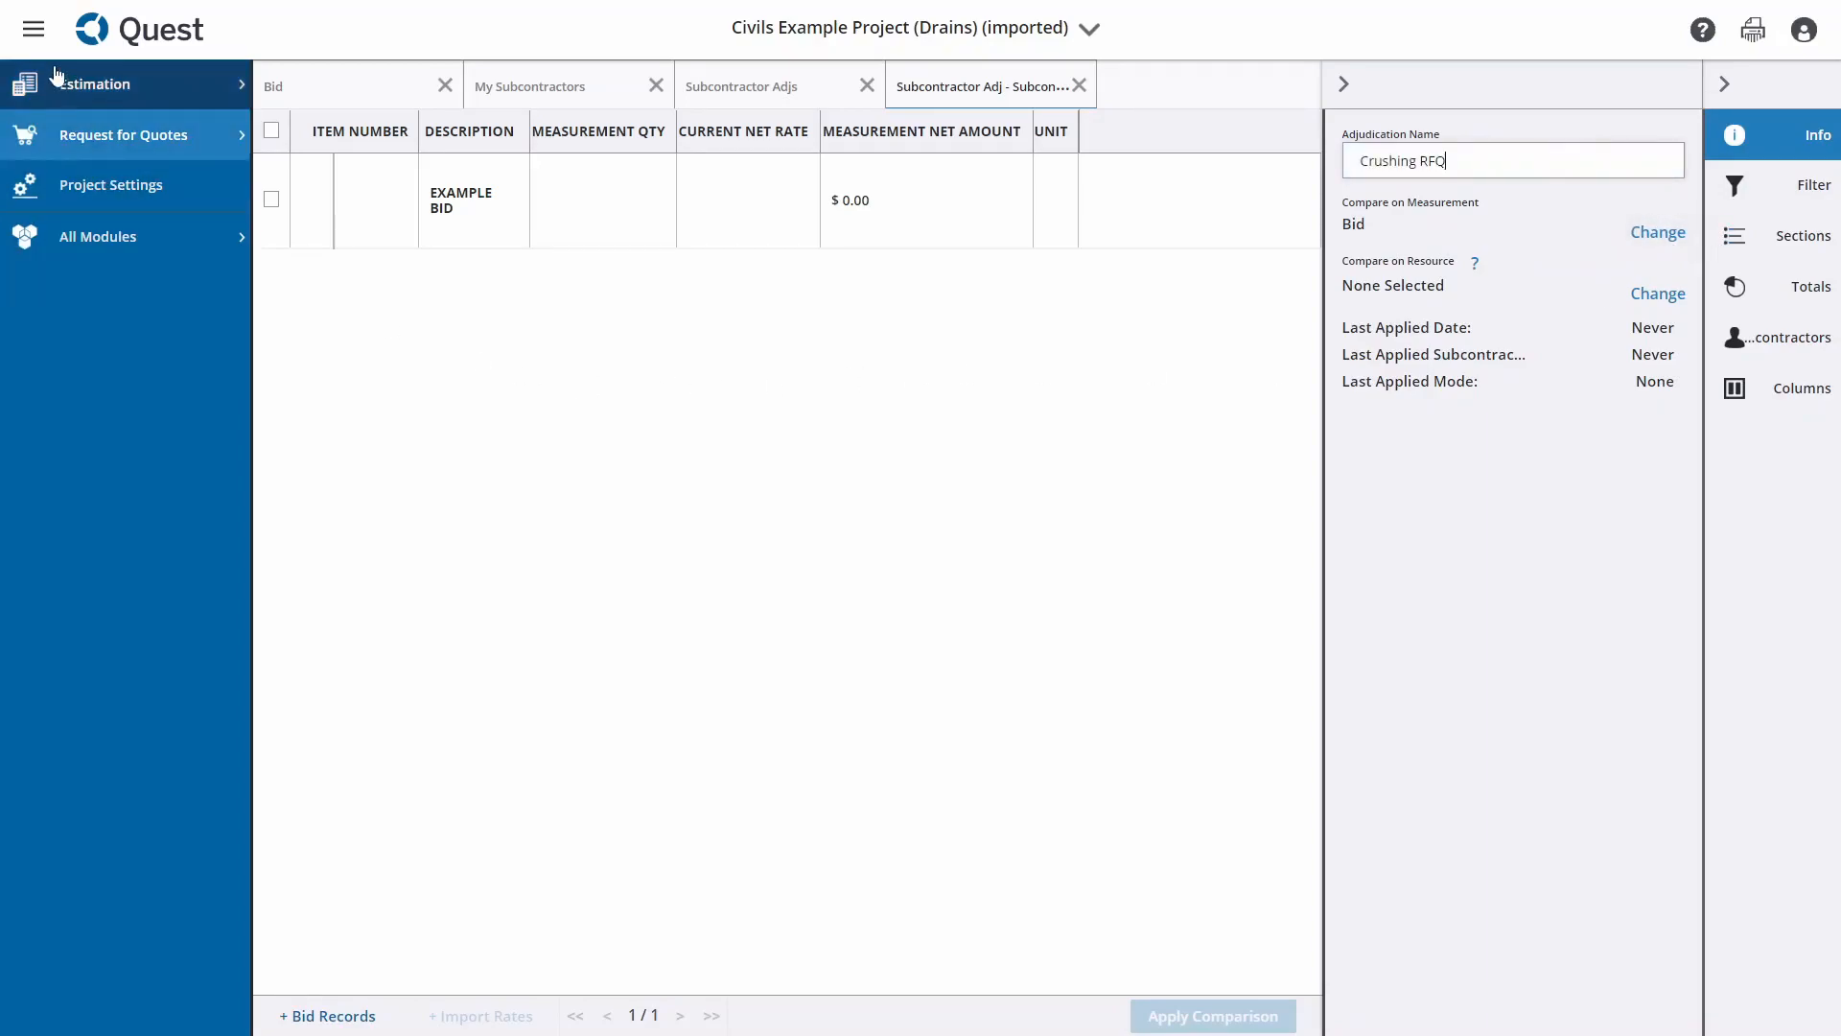
left_click(33, 29)
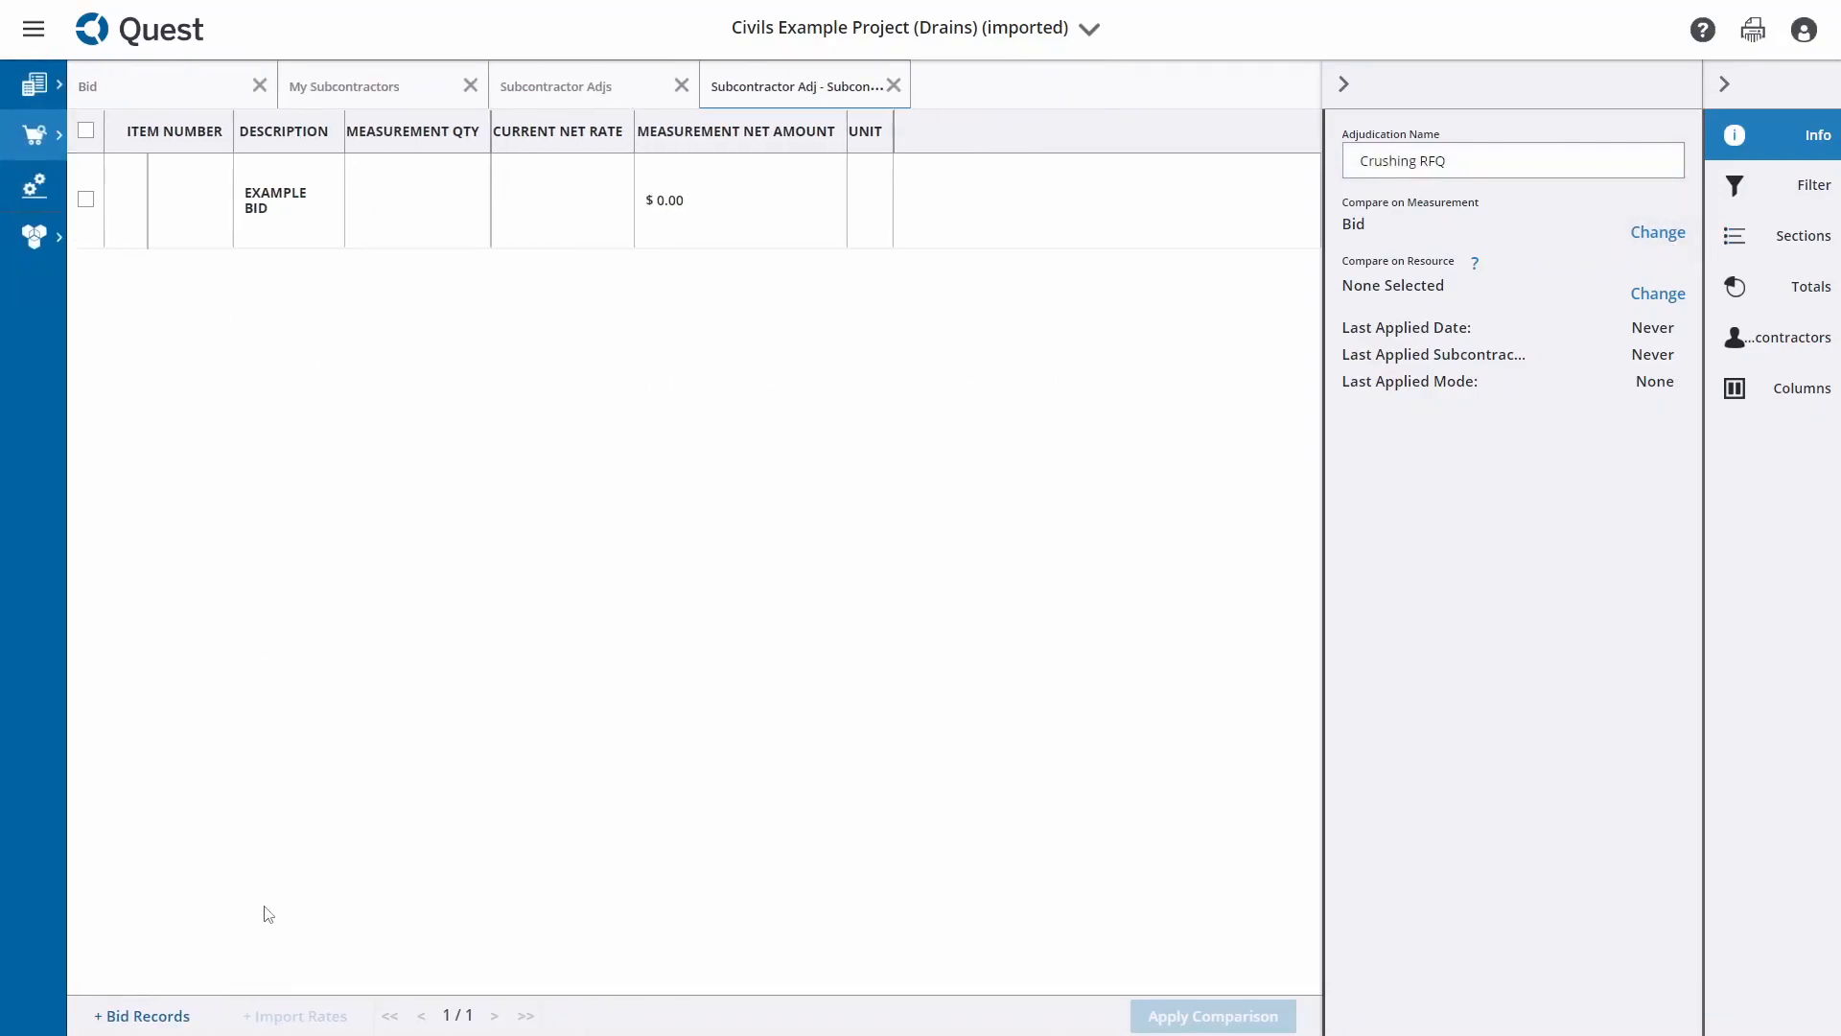
Add bid record 3201, multiple stage crushing and screening, to the RFQ's EXAMPLE BID section and expand that section.
left_click(155, 1020)
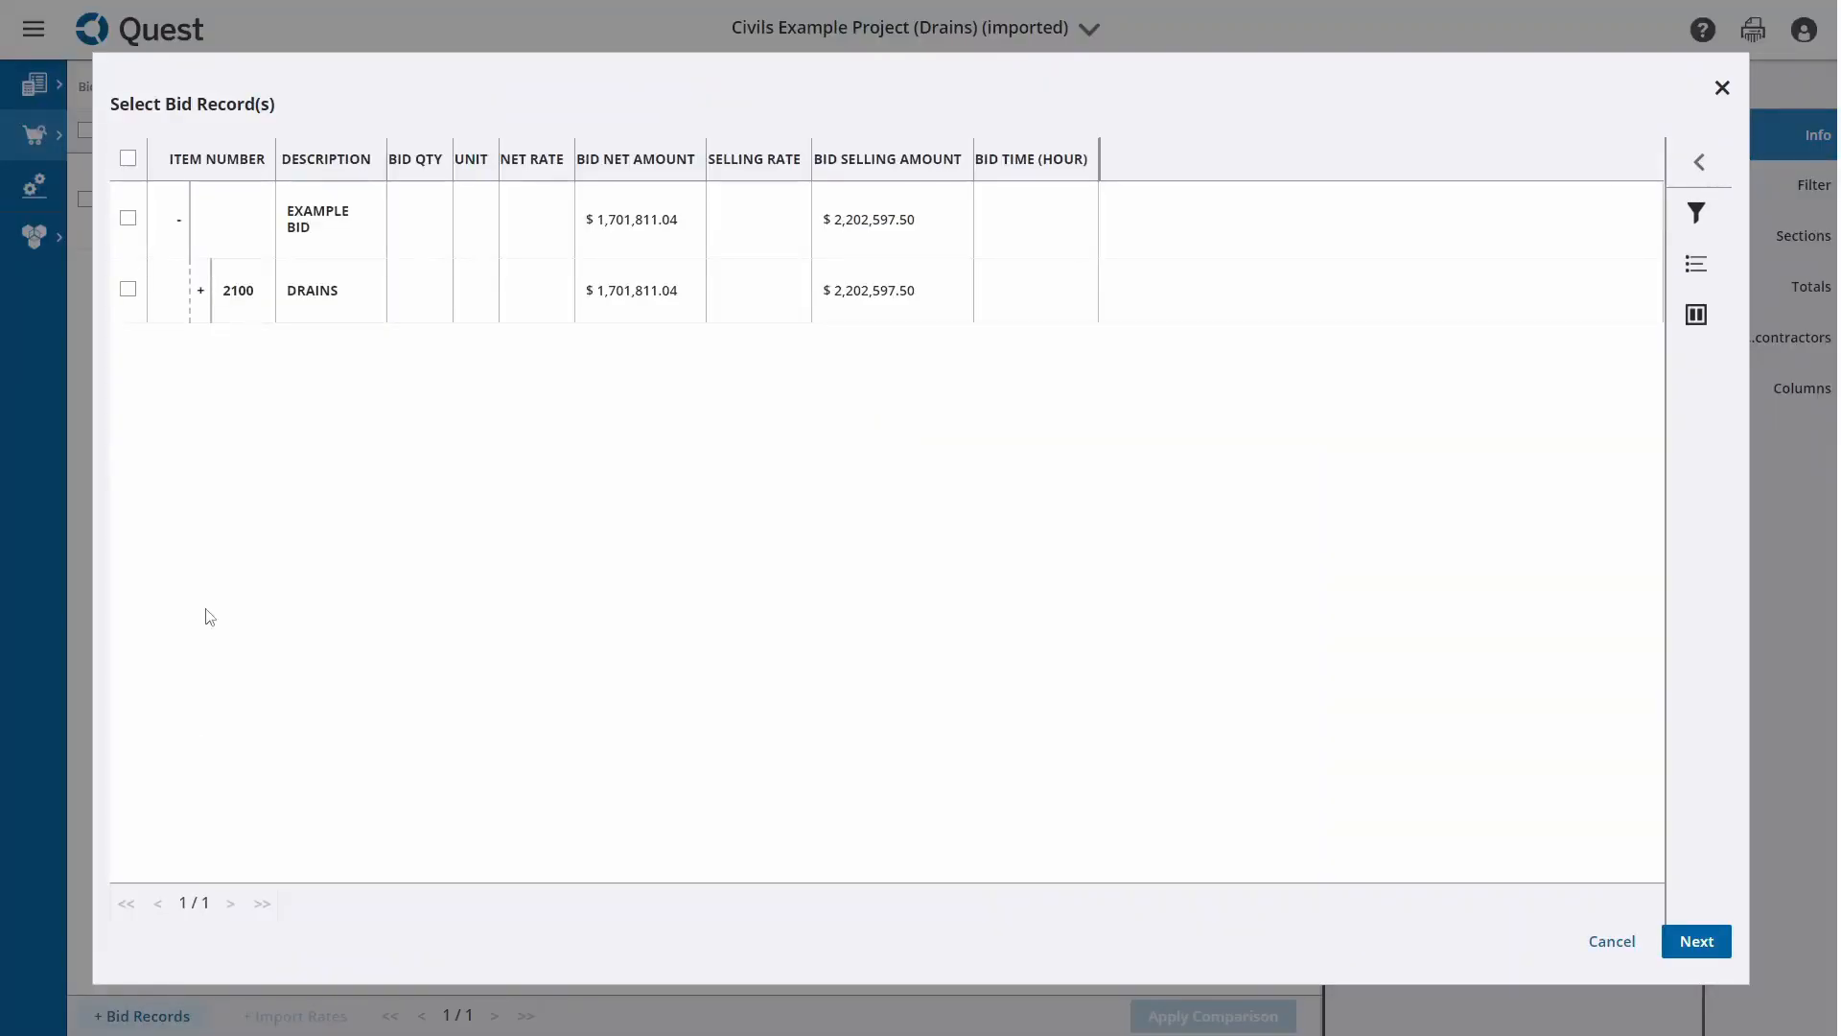
left_click(200, 290)
scroll(259, 369, "down", 15)
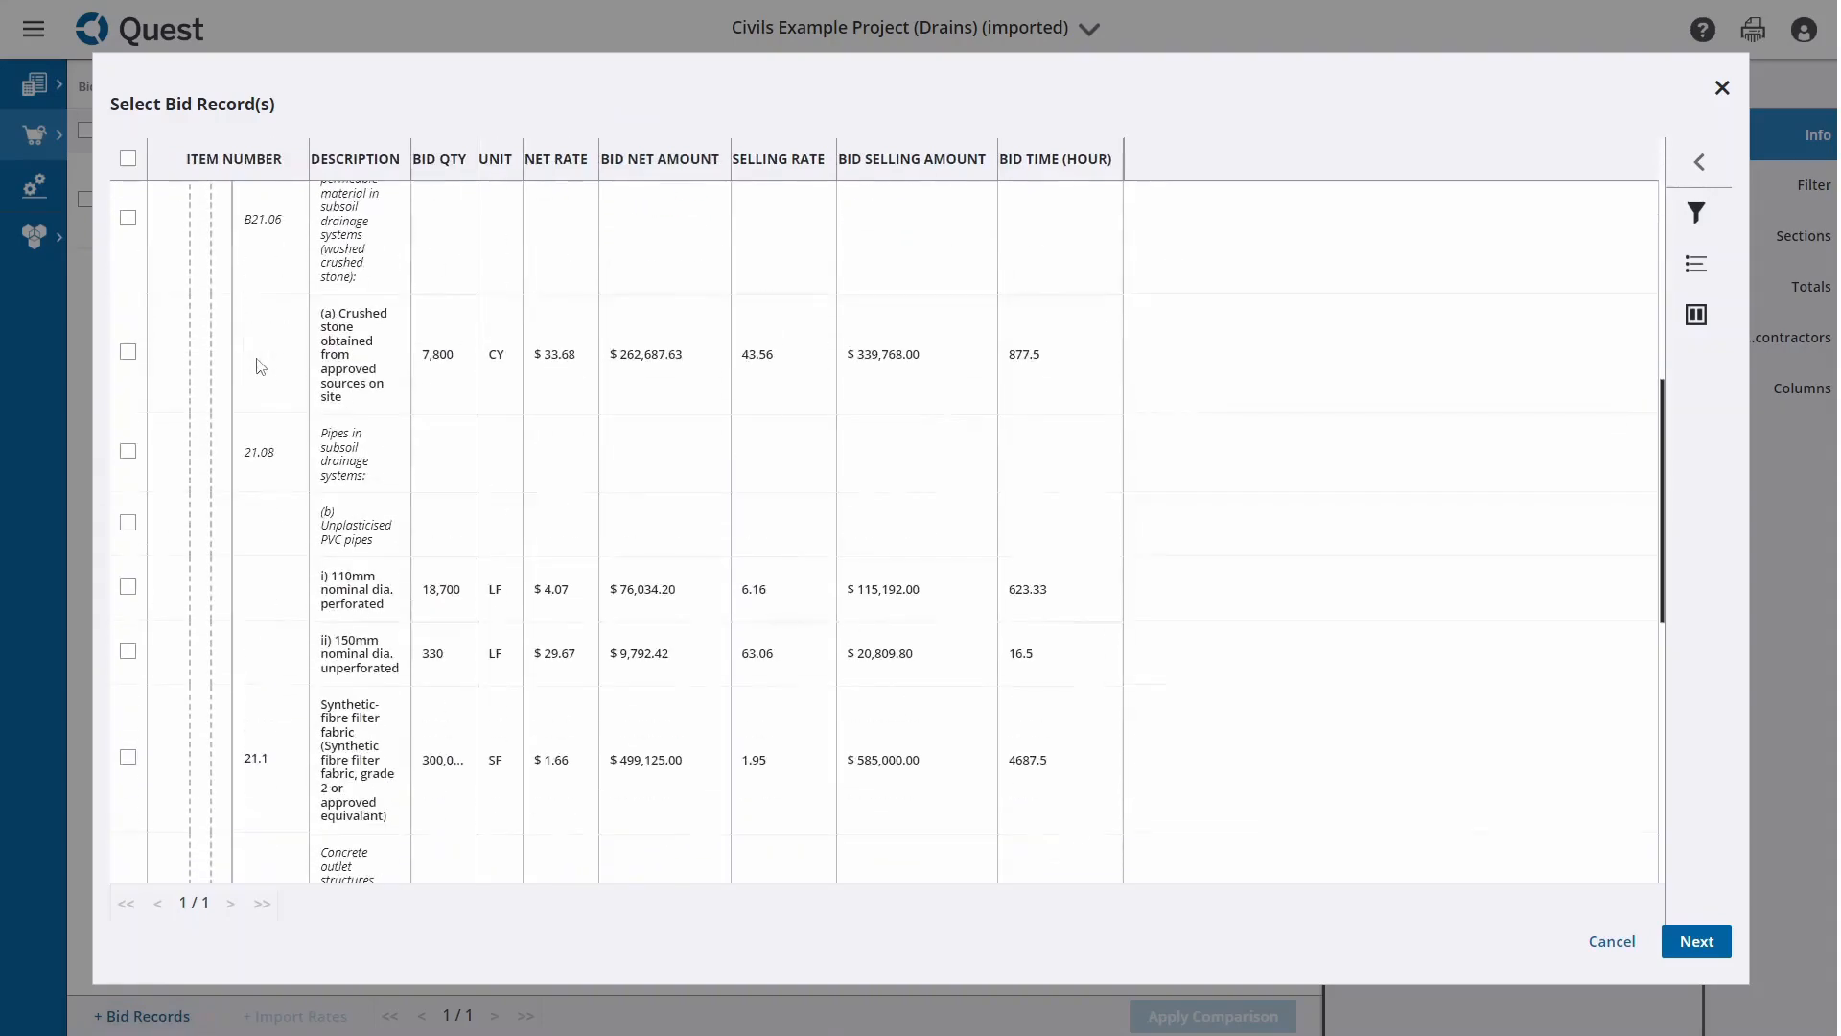
left_click(127, 815)
left_click(1698, 944)
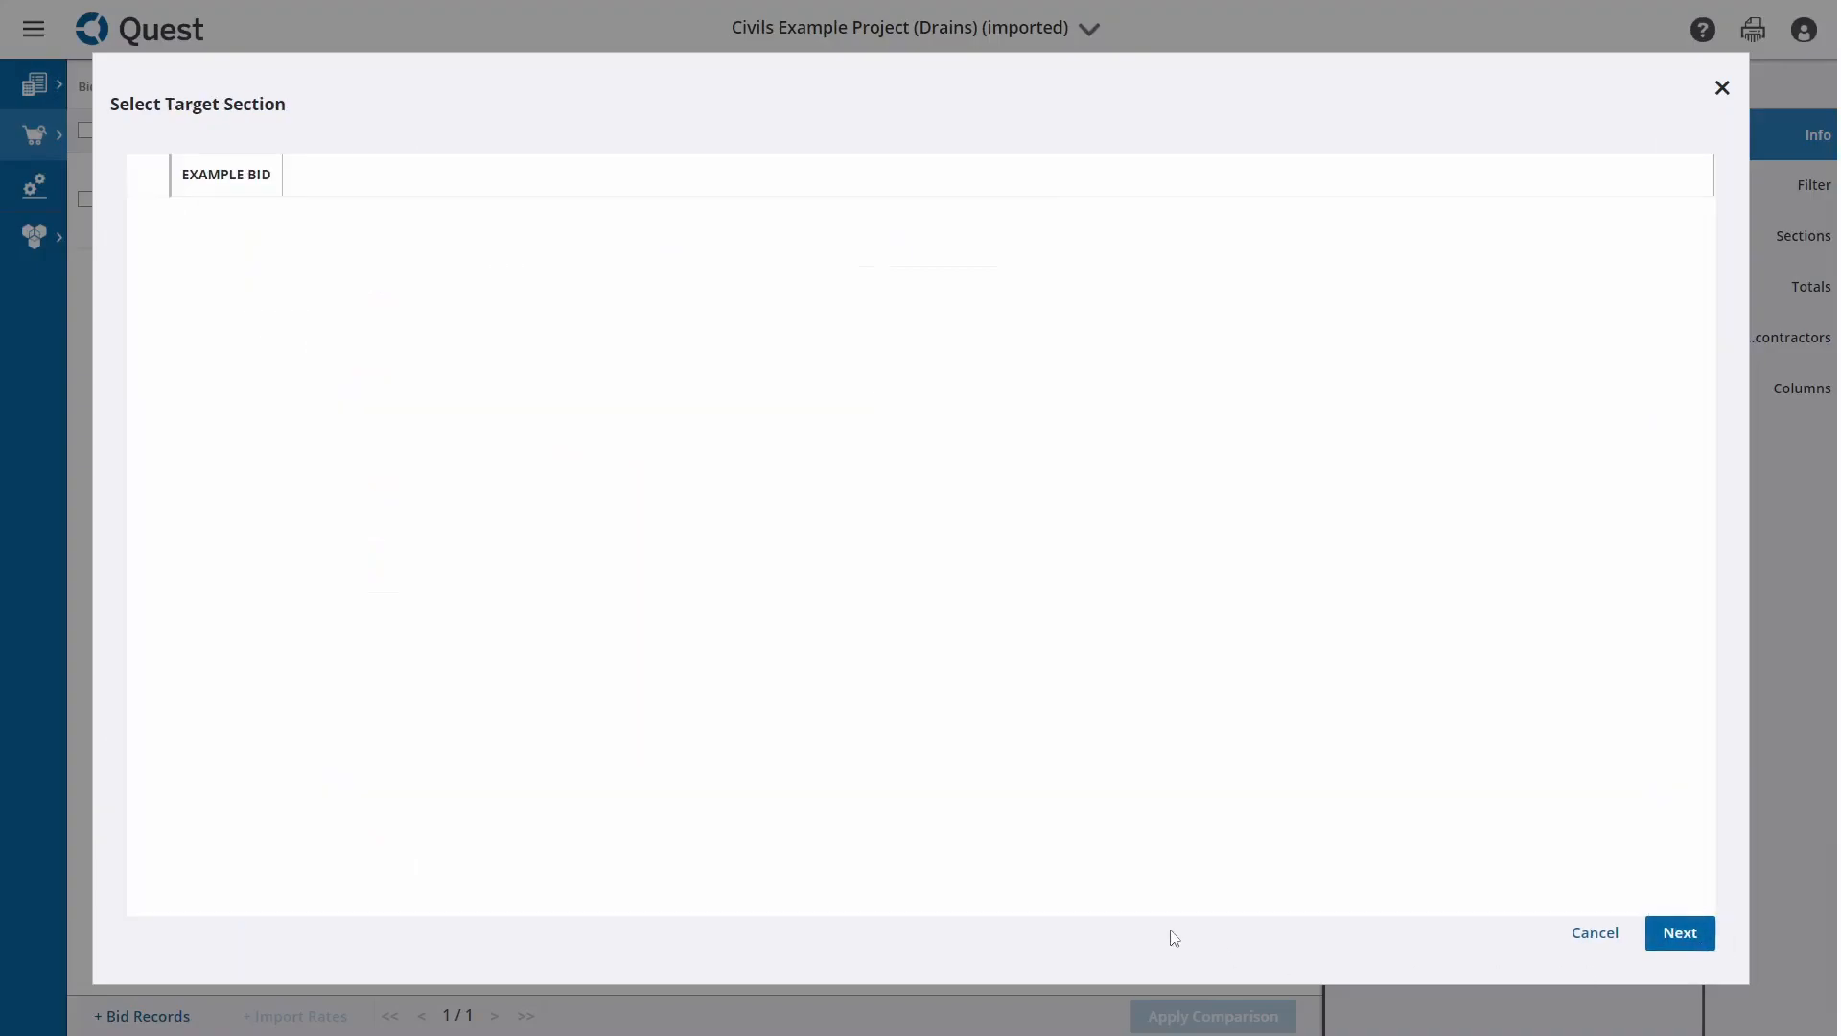
left_click(1688, 938)
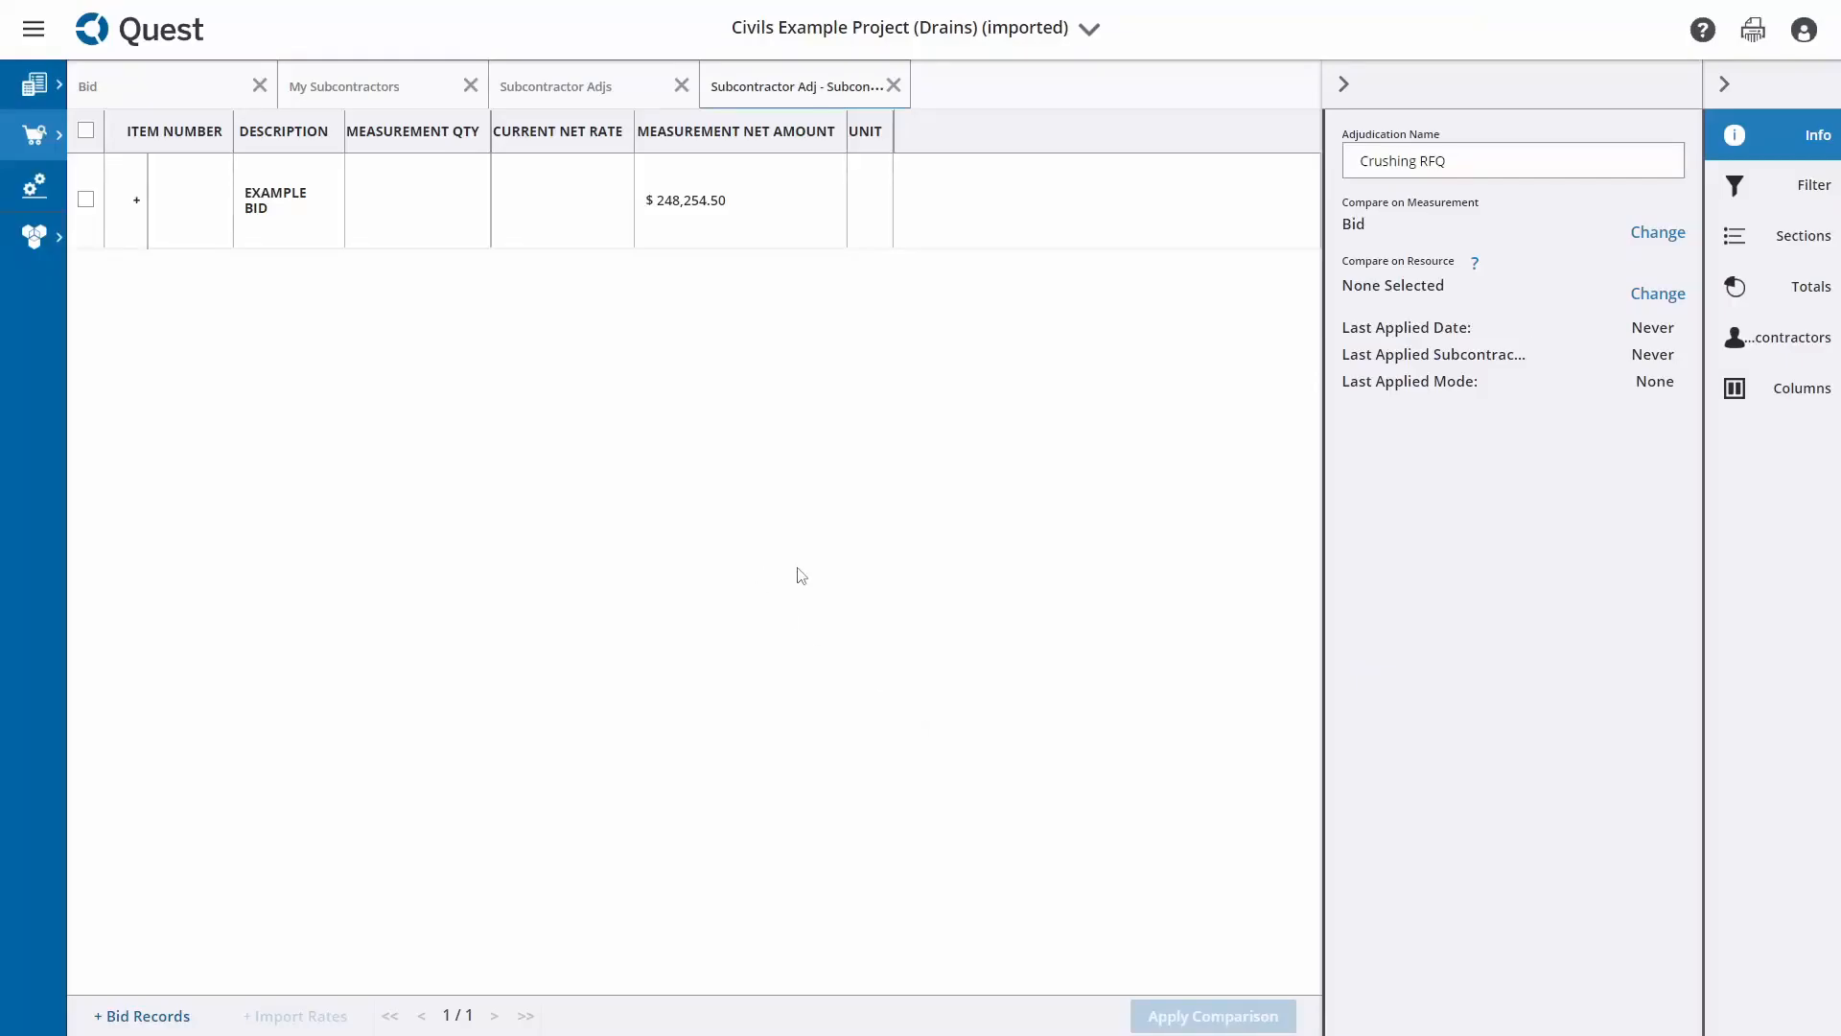
left_click(1344, 84)
left_click(136, 200)
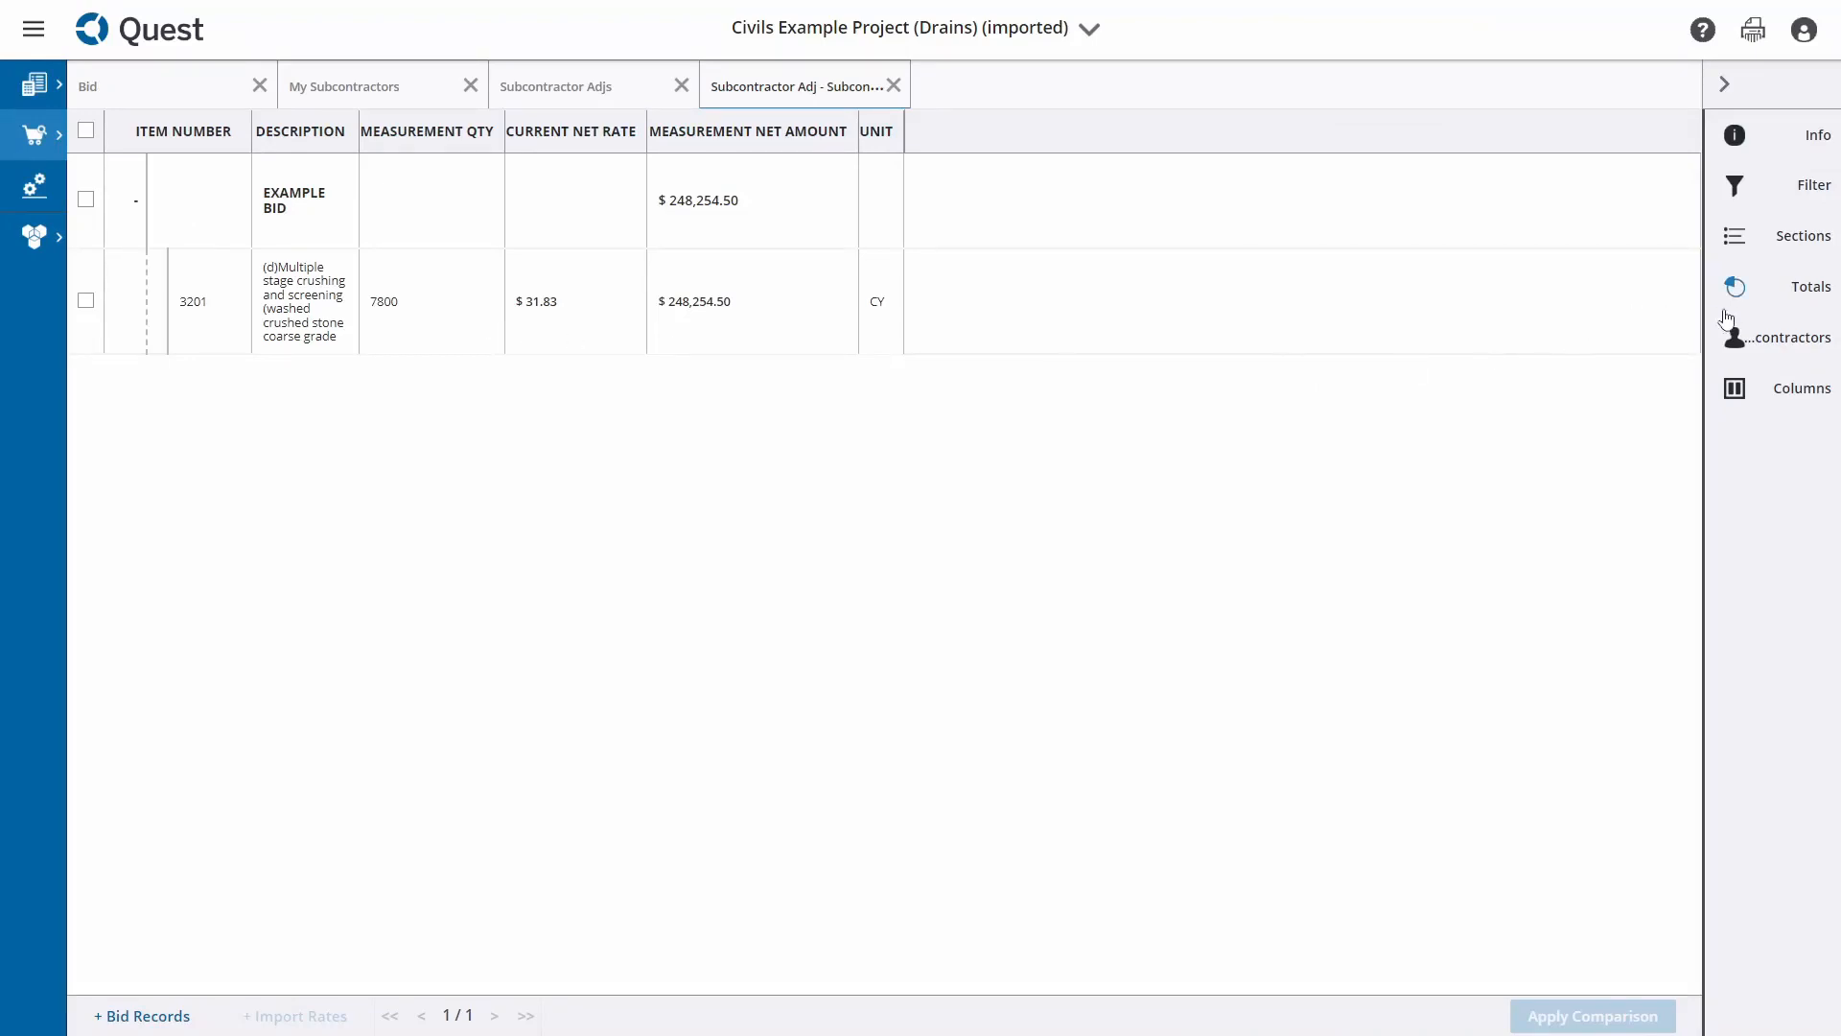
Hide the Current Net Rate and Measurement Net Amount columns from the RFQ table.
left_click_drag(1704, 310, 1602, 307)
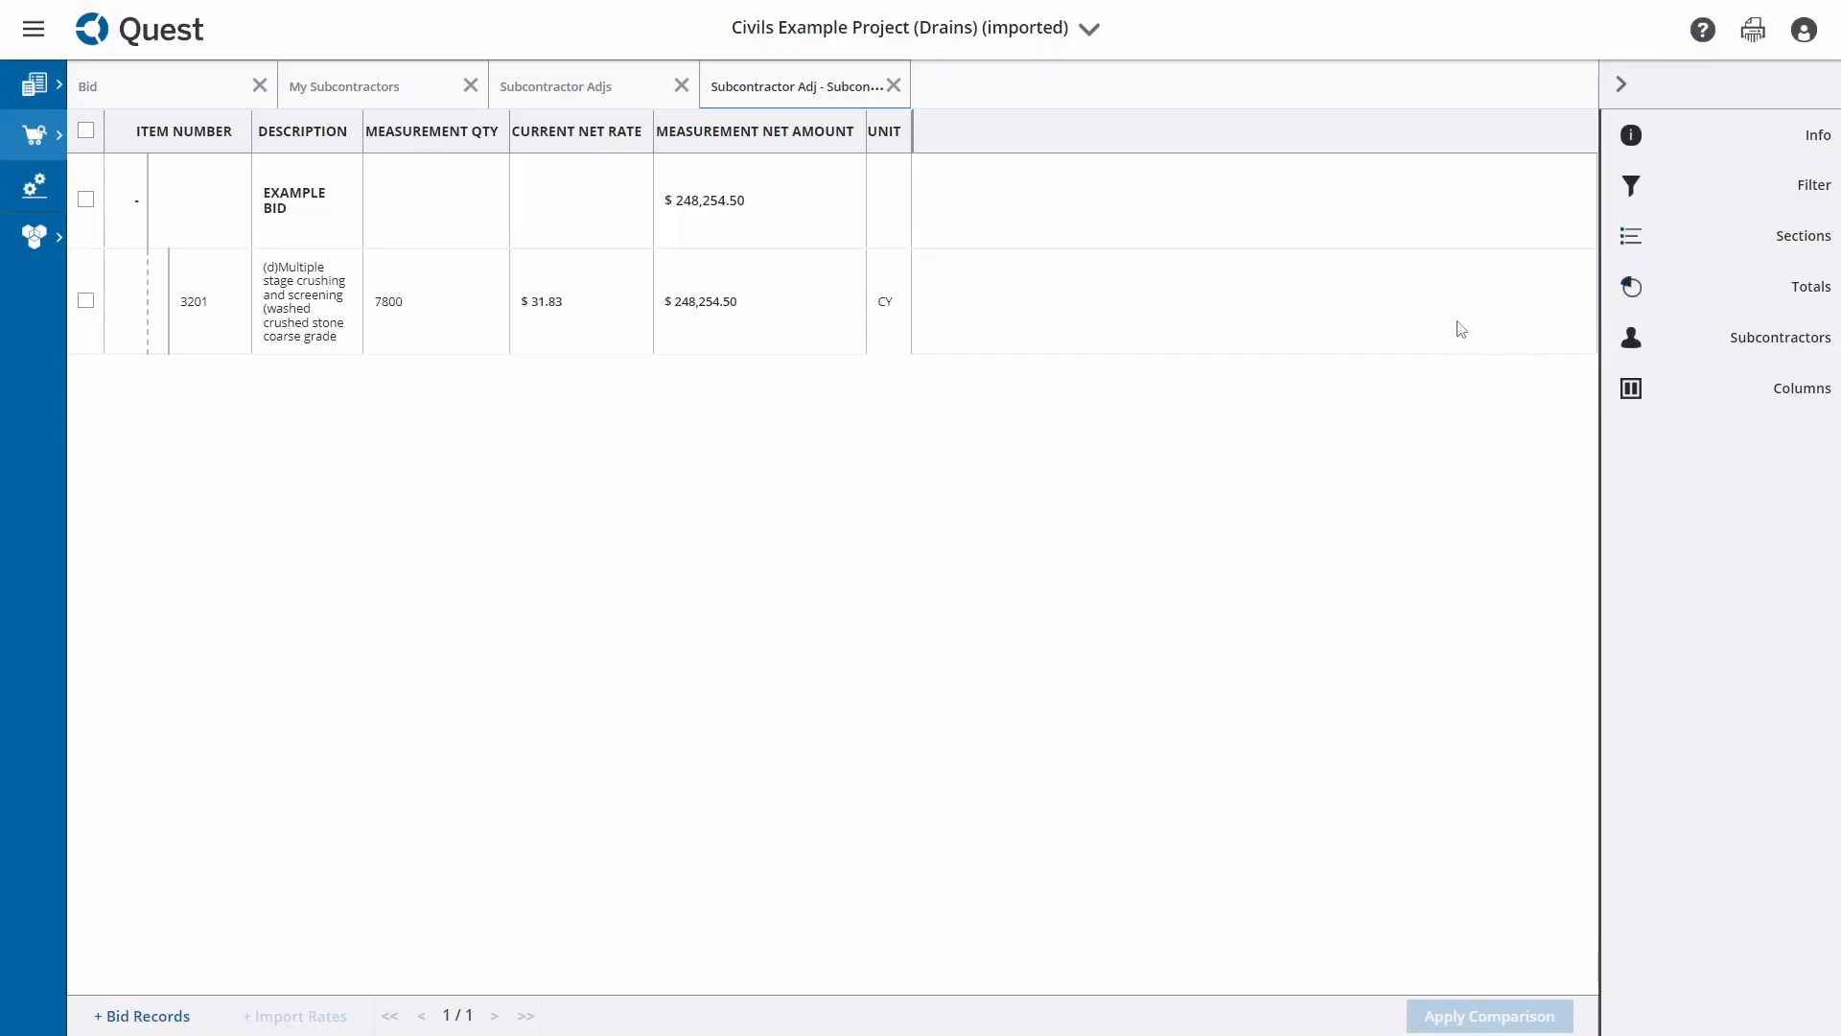
left_click(1793, 398)
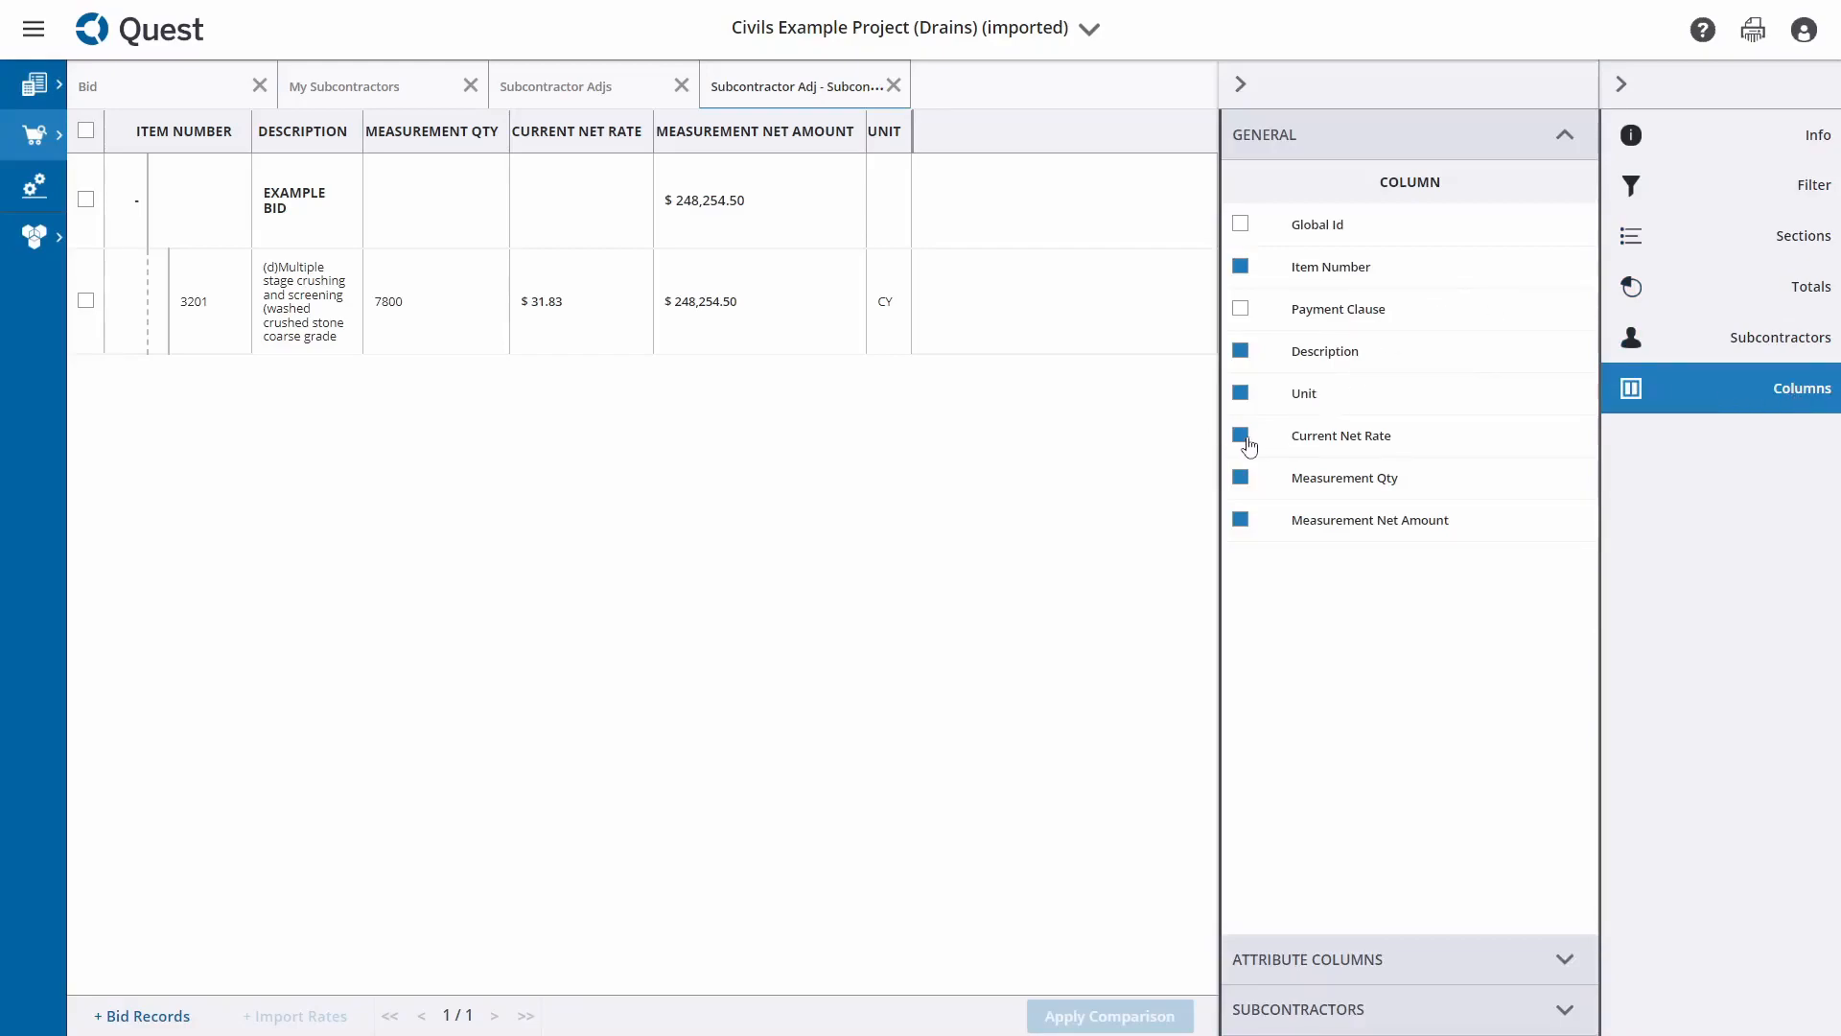
left_click(1242, 436)
left_click(1243, 528)
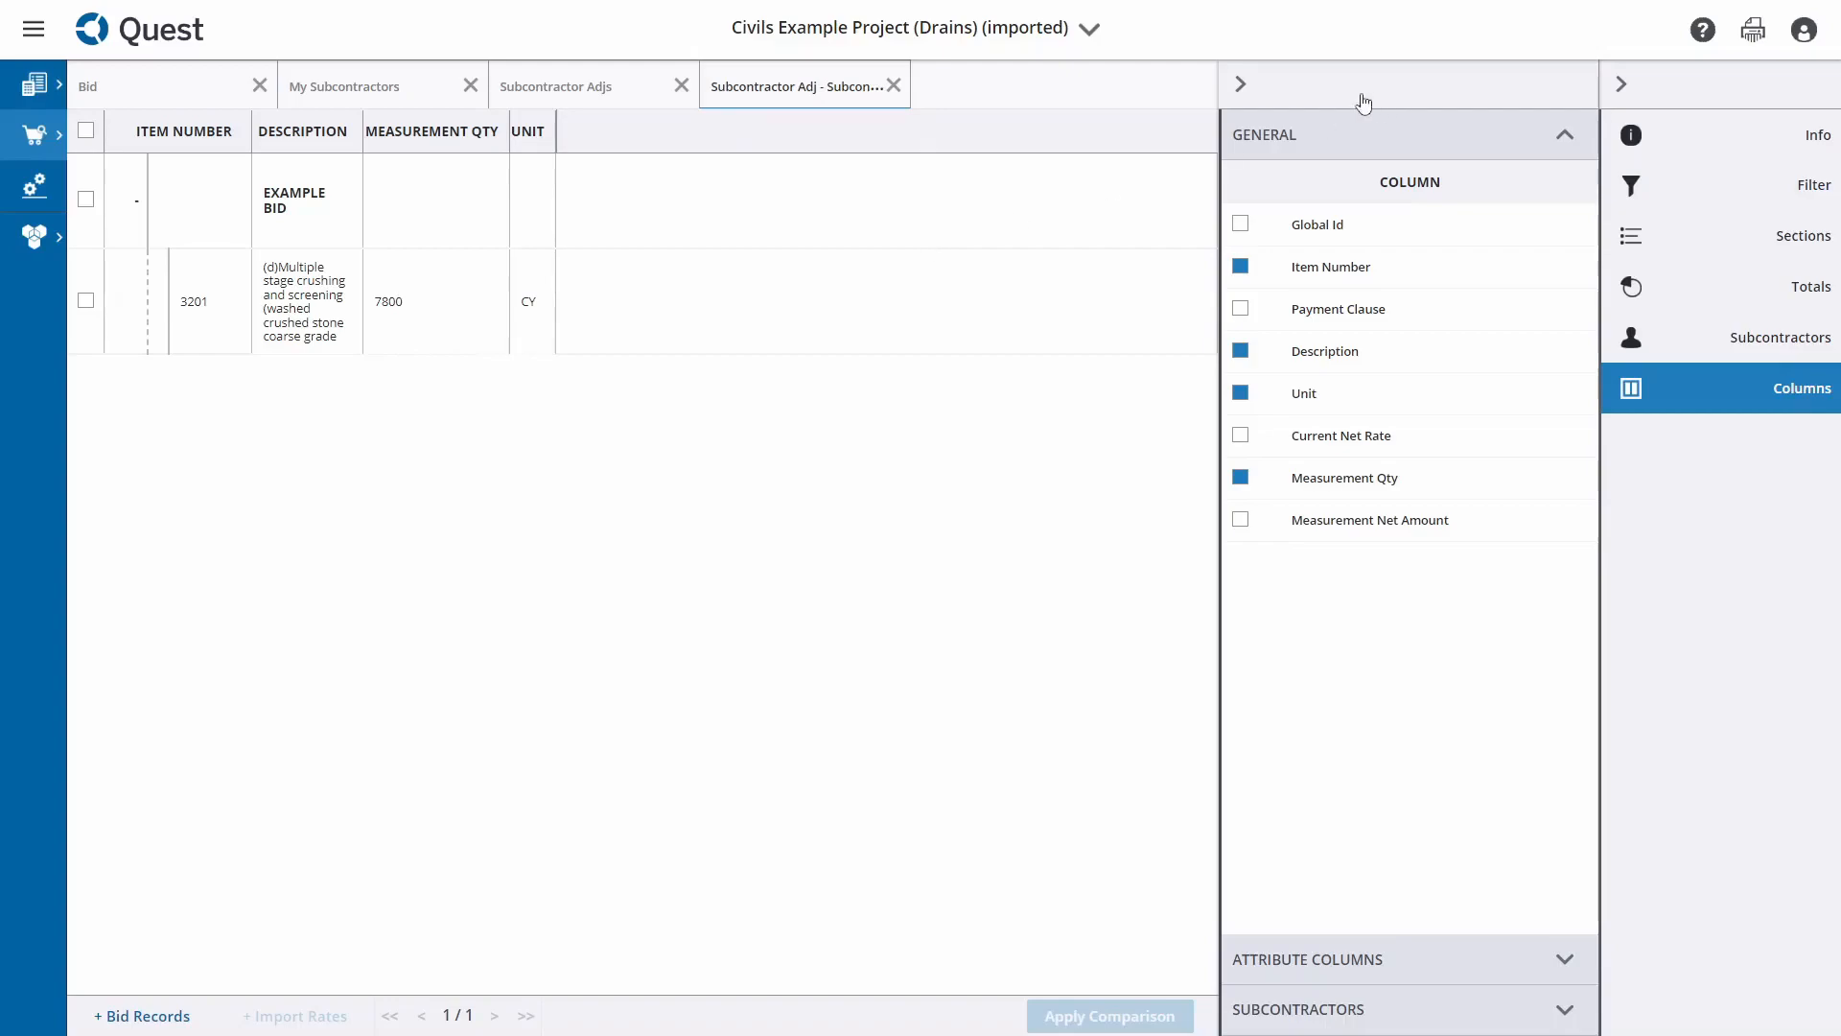
left_click(1241, 85)
Set the Subcontractor RFQ report's file type to Excel Spreadsheet (.xls) and close the download settings without downloading.
left_click(1754, 32)
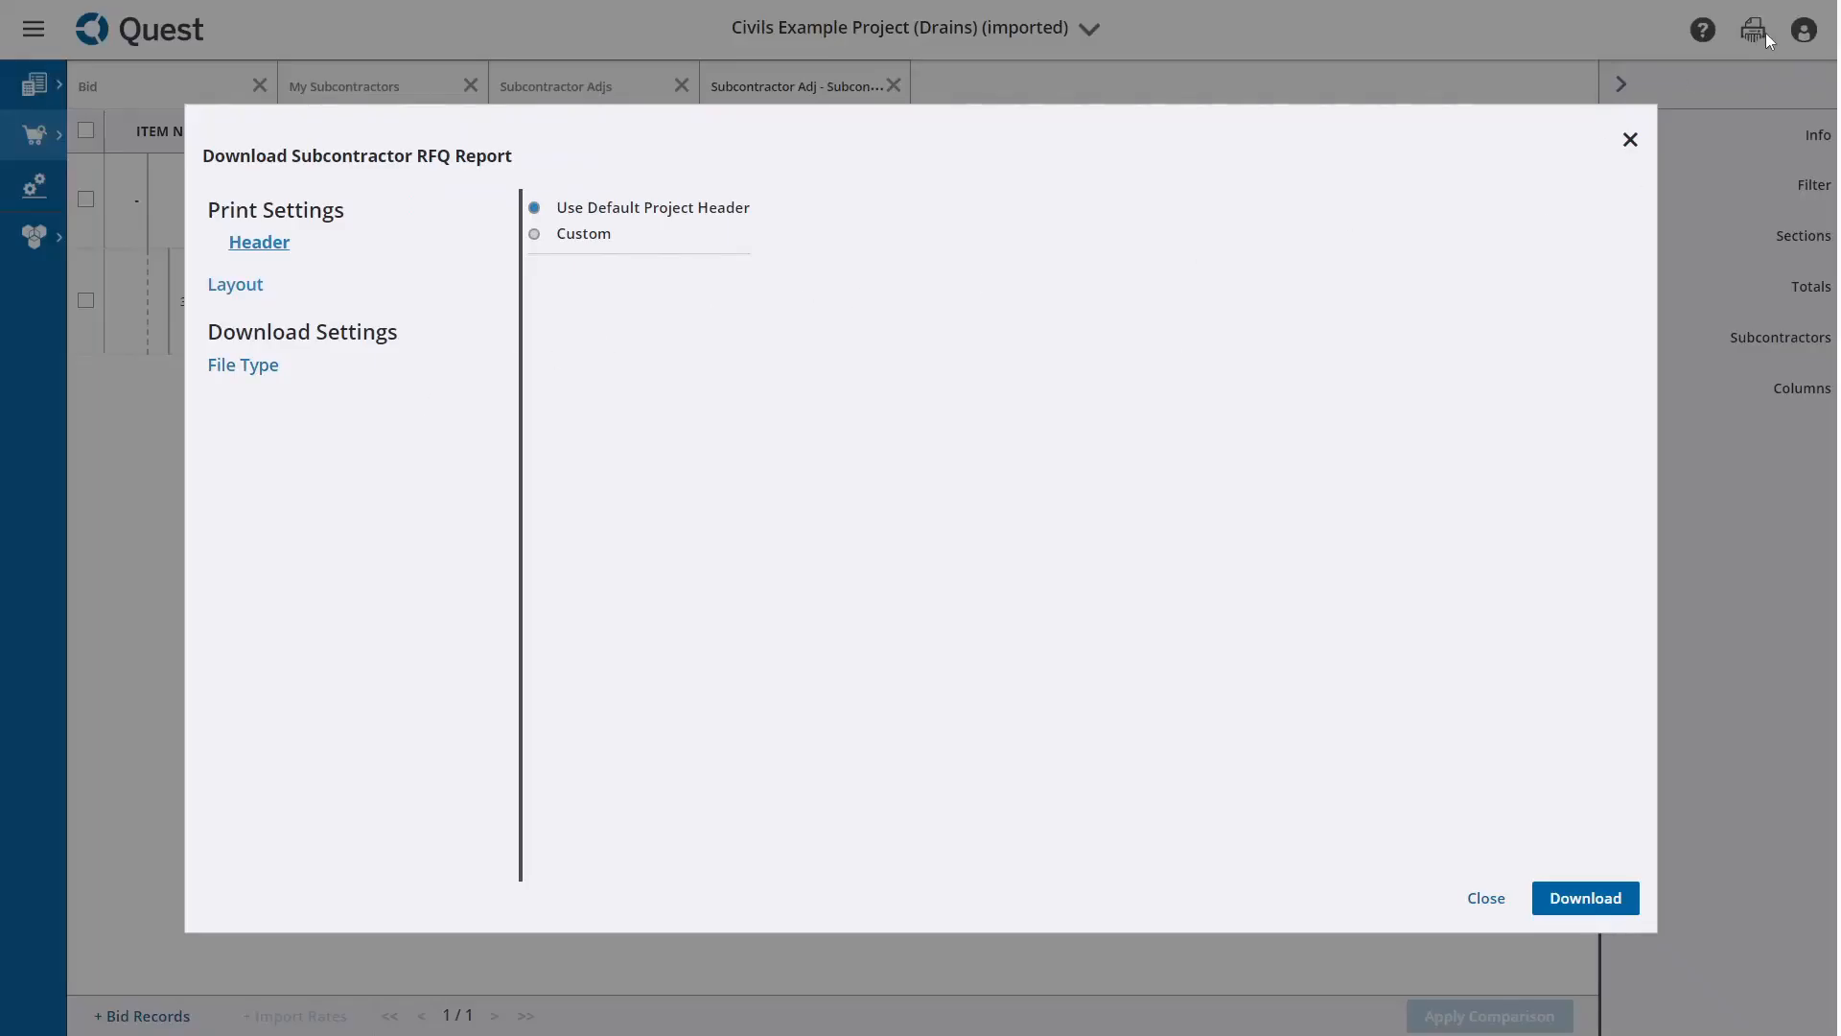
left_click(230, 370)
left_click(675, 296)
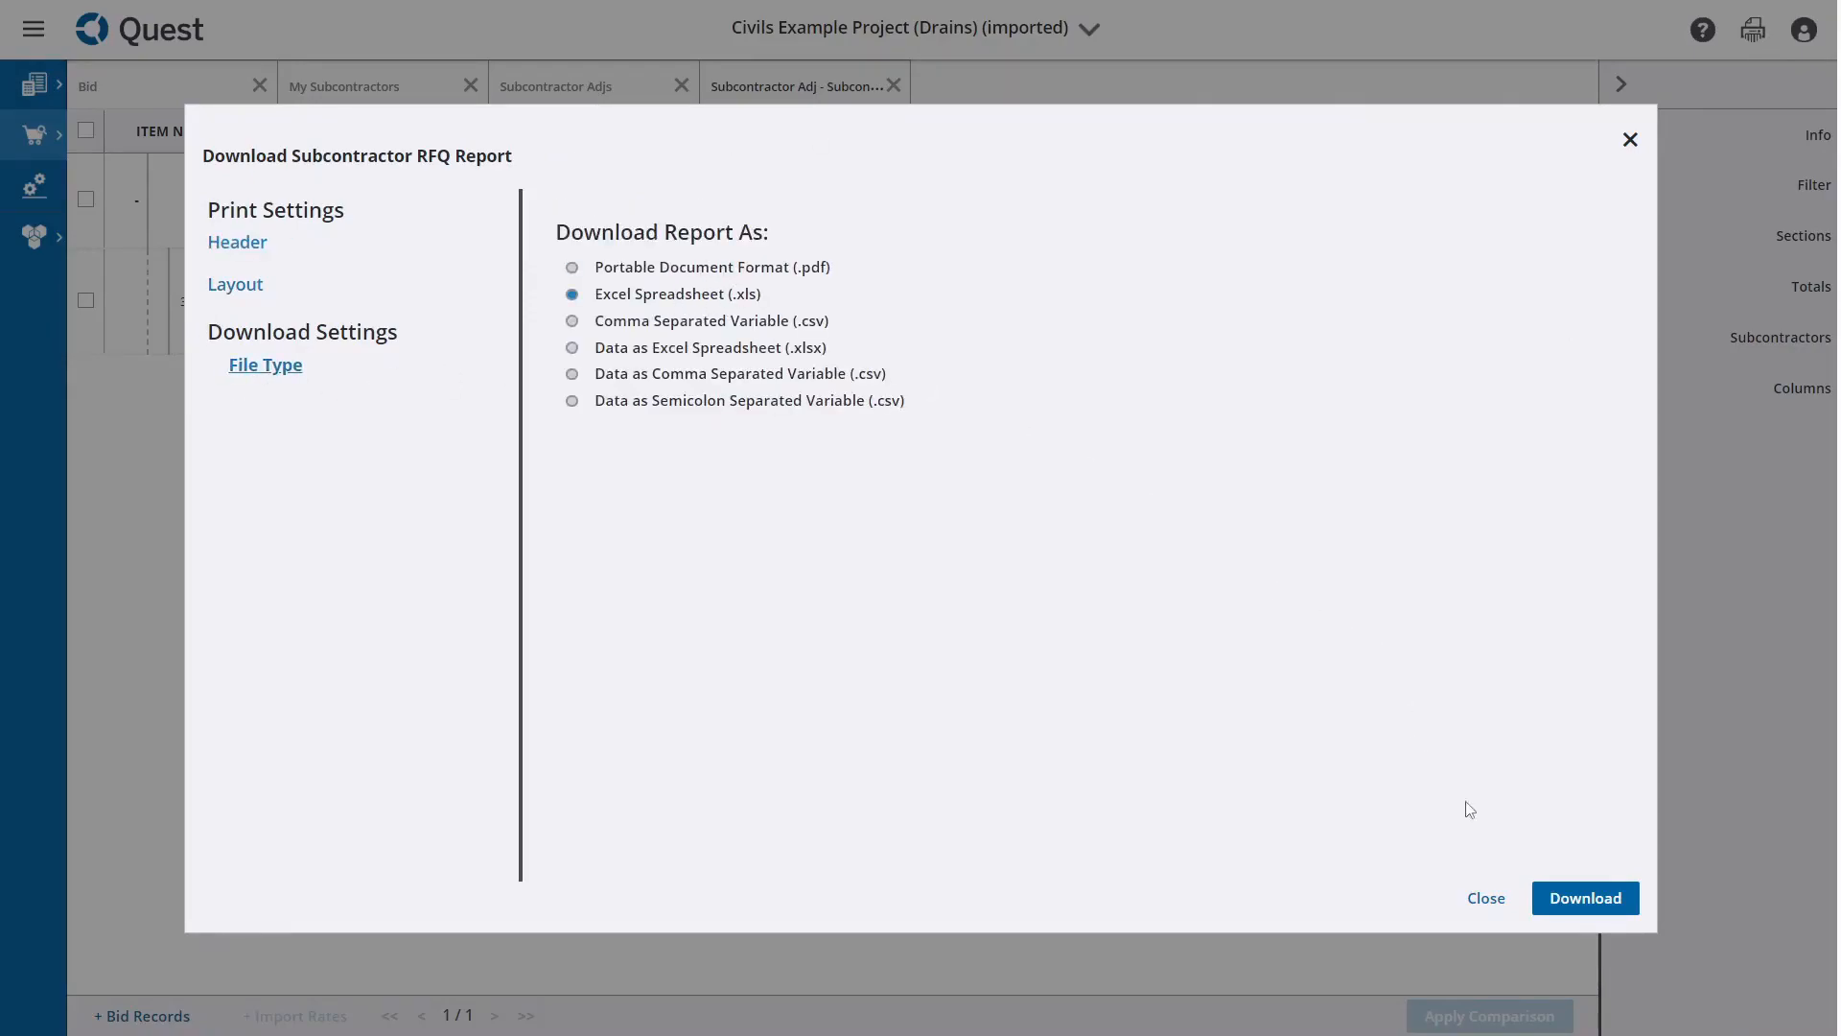
left_click(1487, 899)
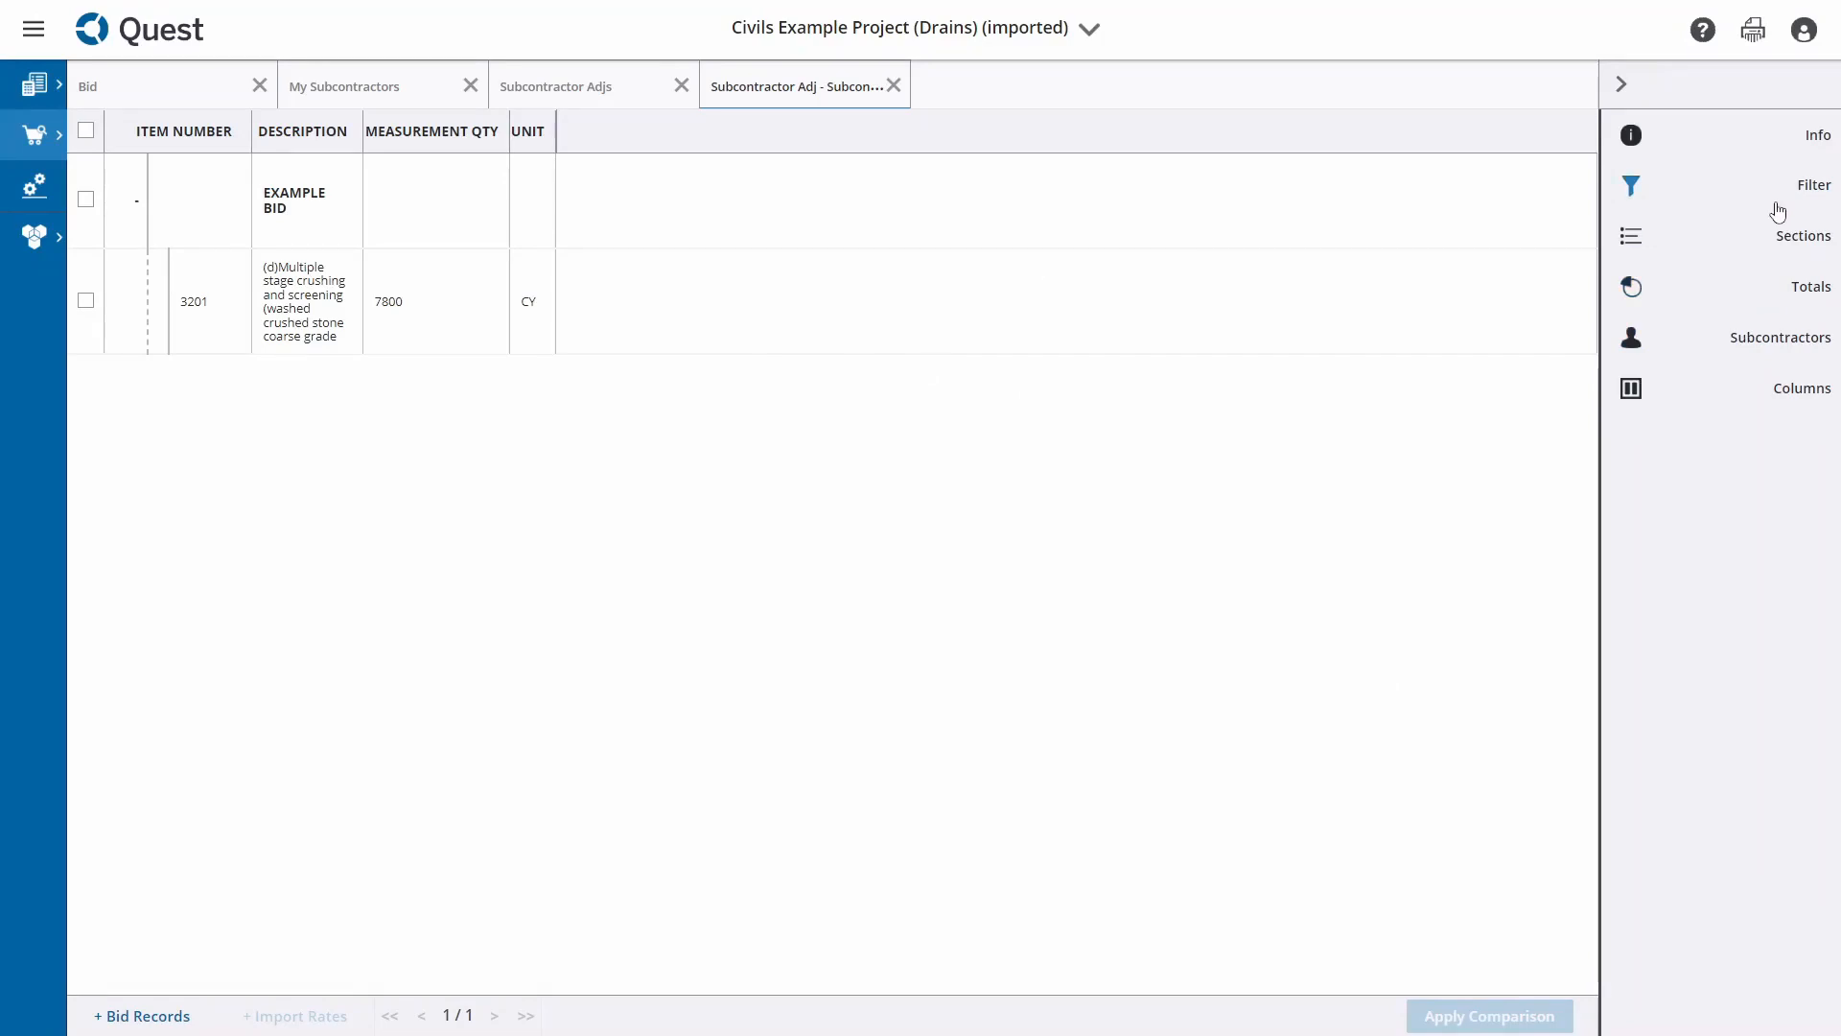
Show the Current Net Rate and Measurement Net Amount columns in the RFQ table again.
left_click(1815, 408)
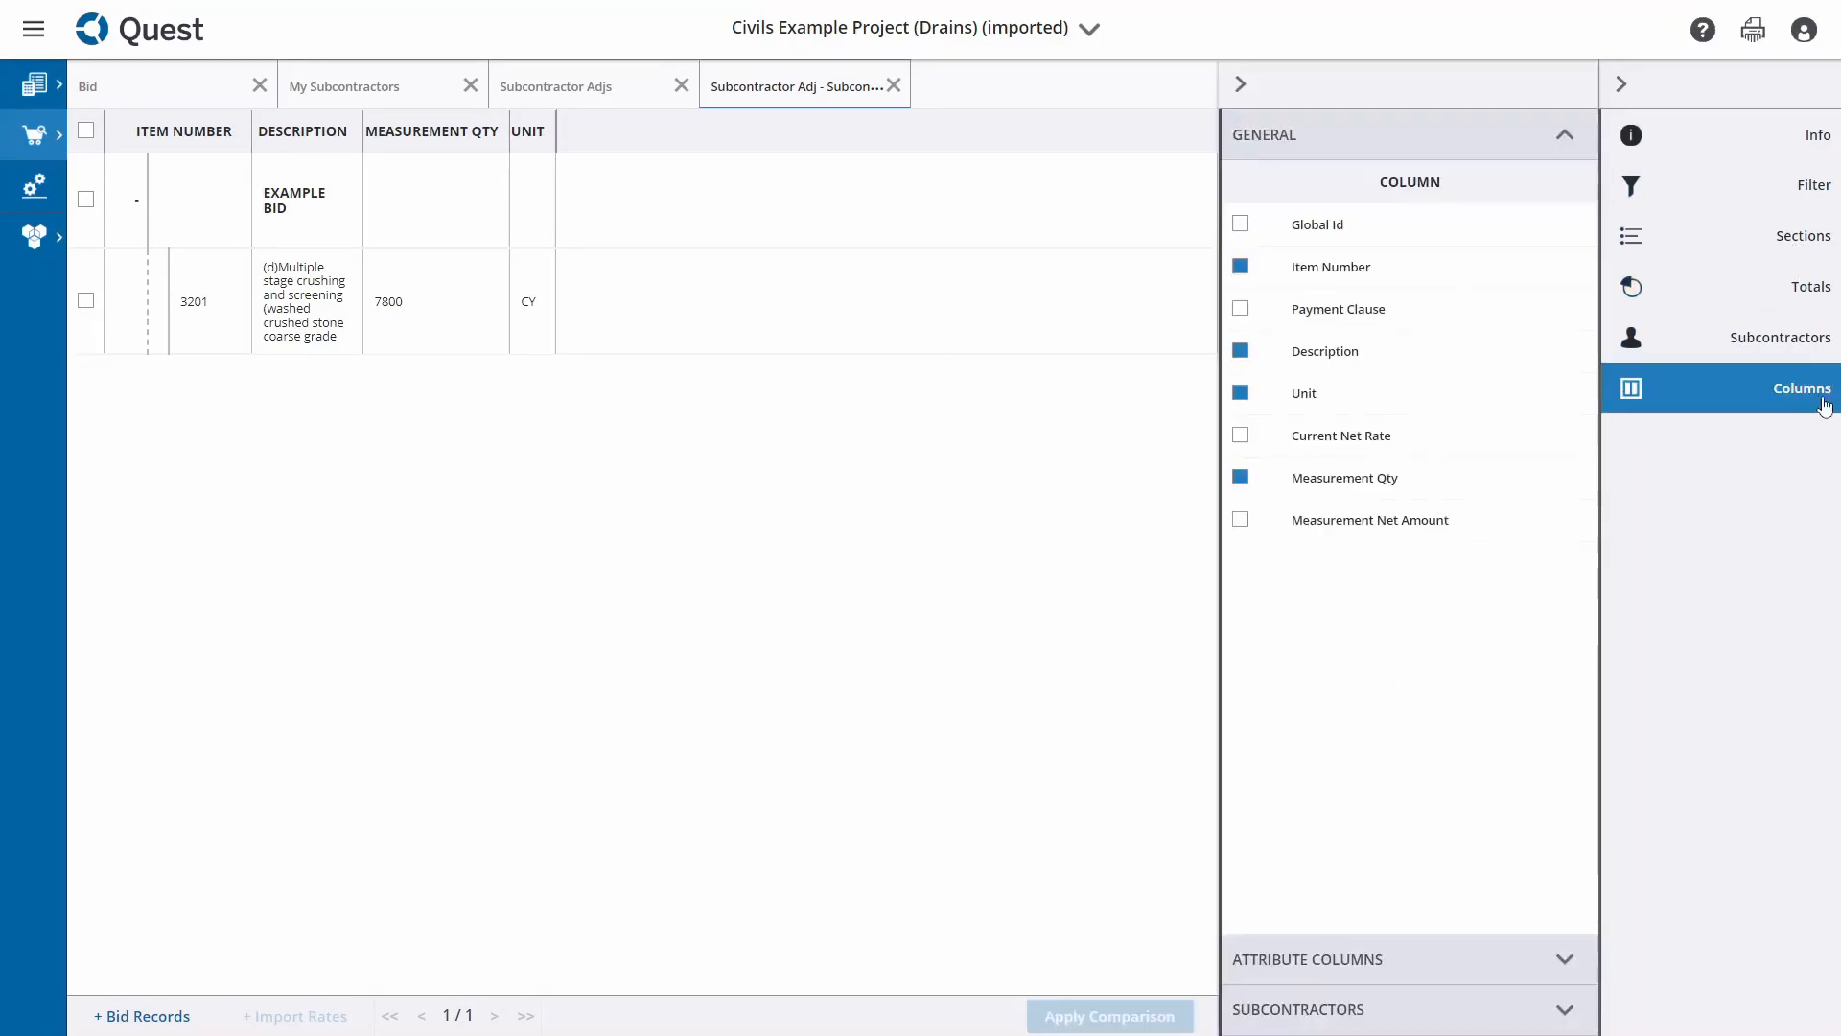
left_click(1247, 443)
left_click(1248, 528)
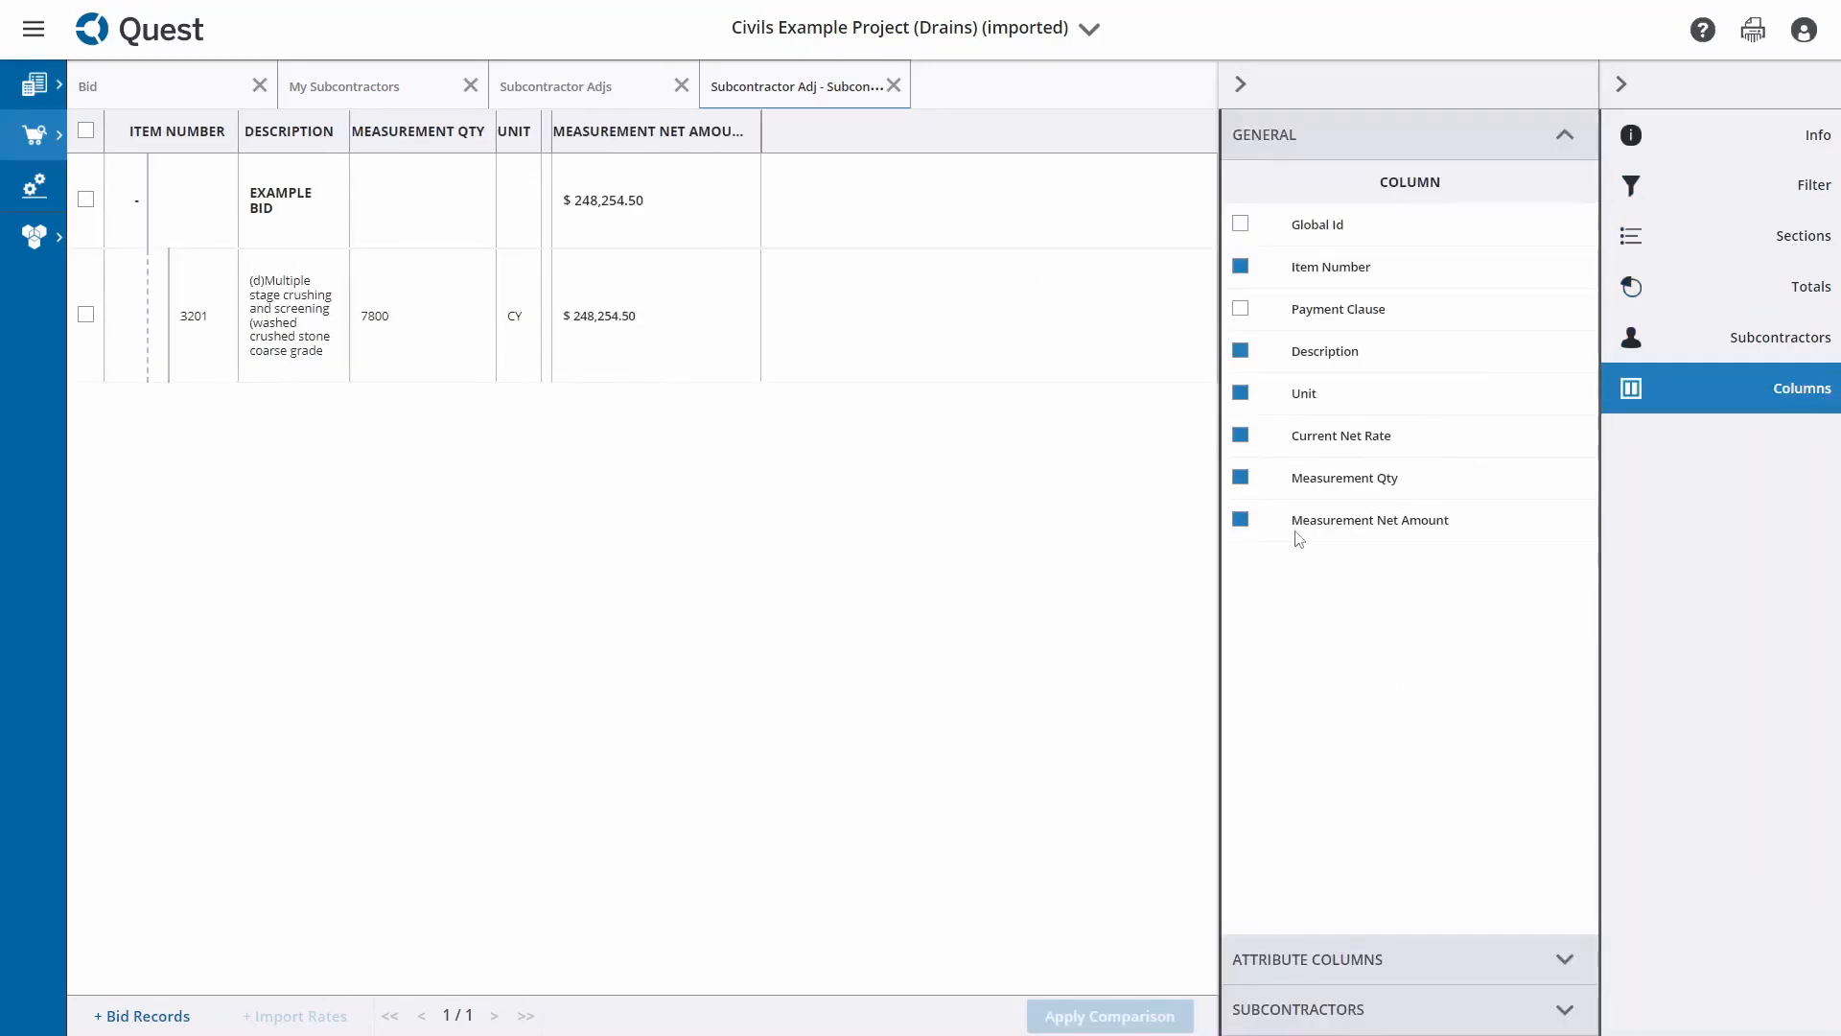
Attach the subcontractors Example Sub 1 and Example Sub 2 to the RFQ and collapse the side panel.
left_click(1781, 337)
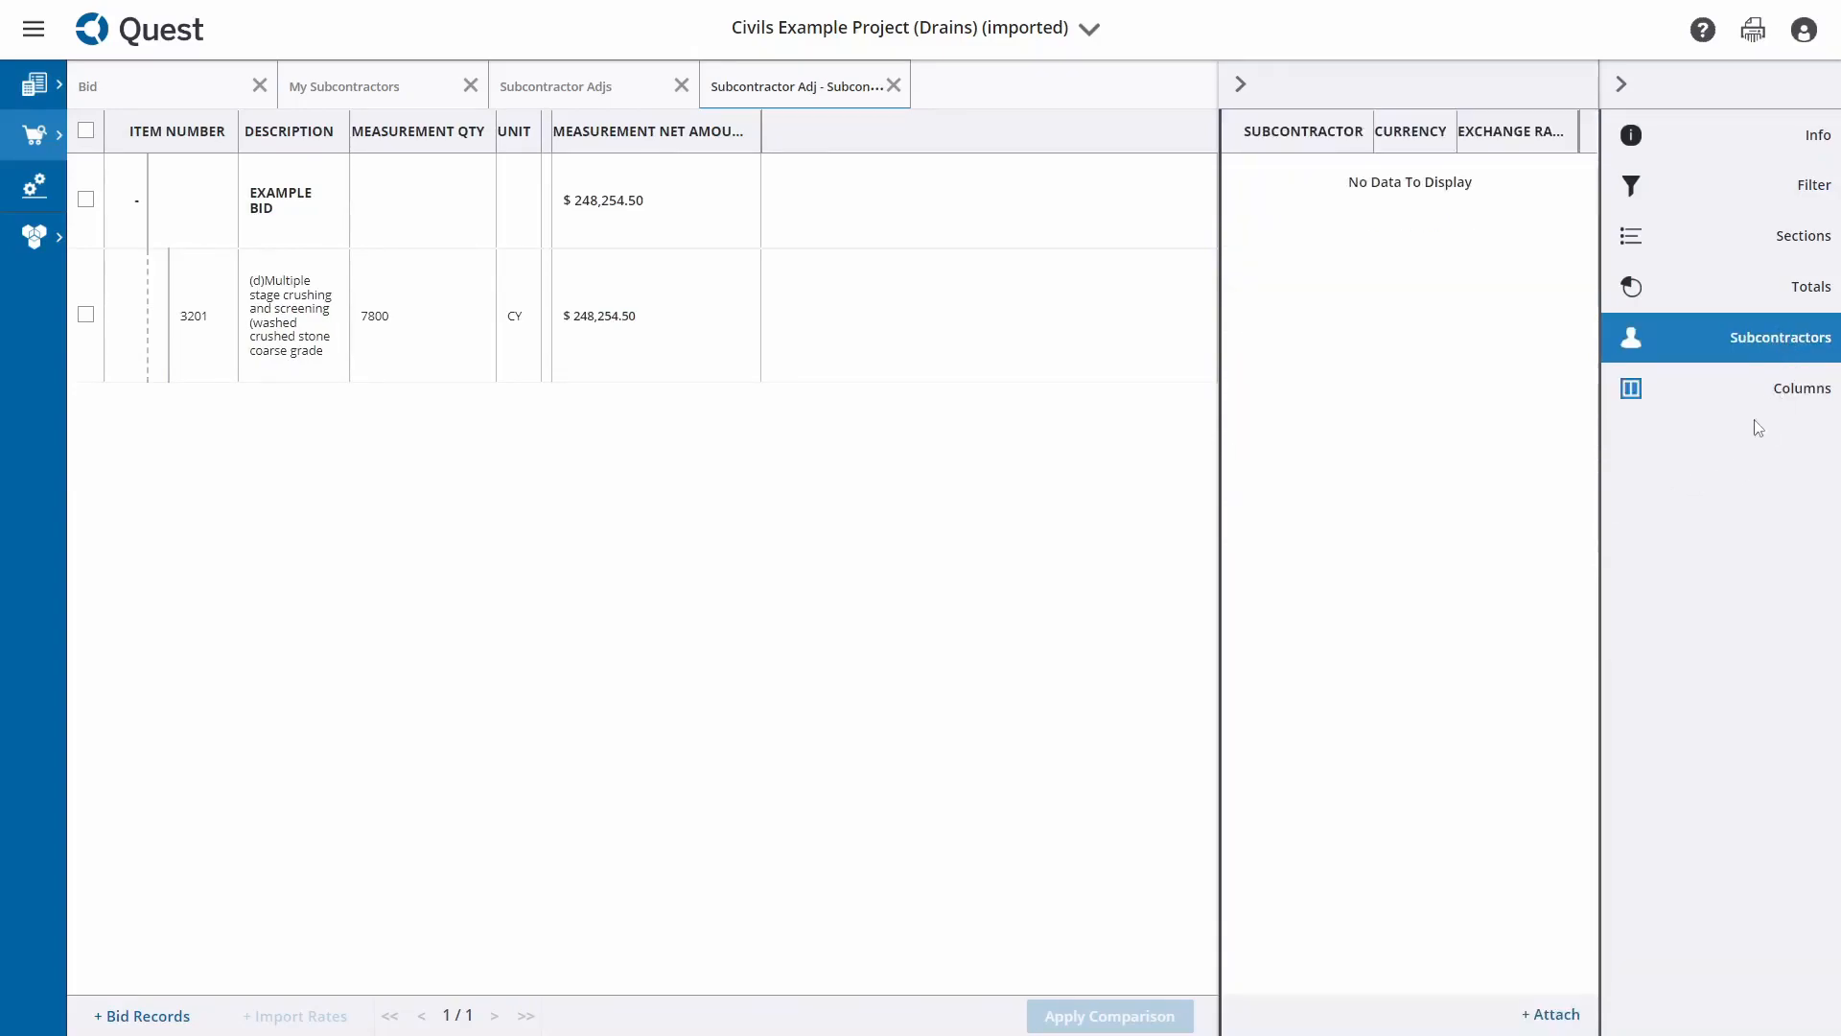
left_click(1556, 1011)
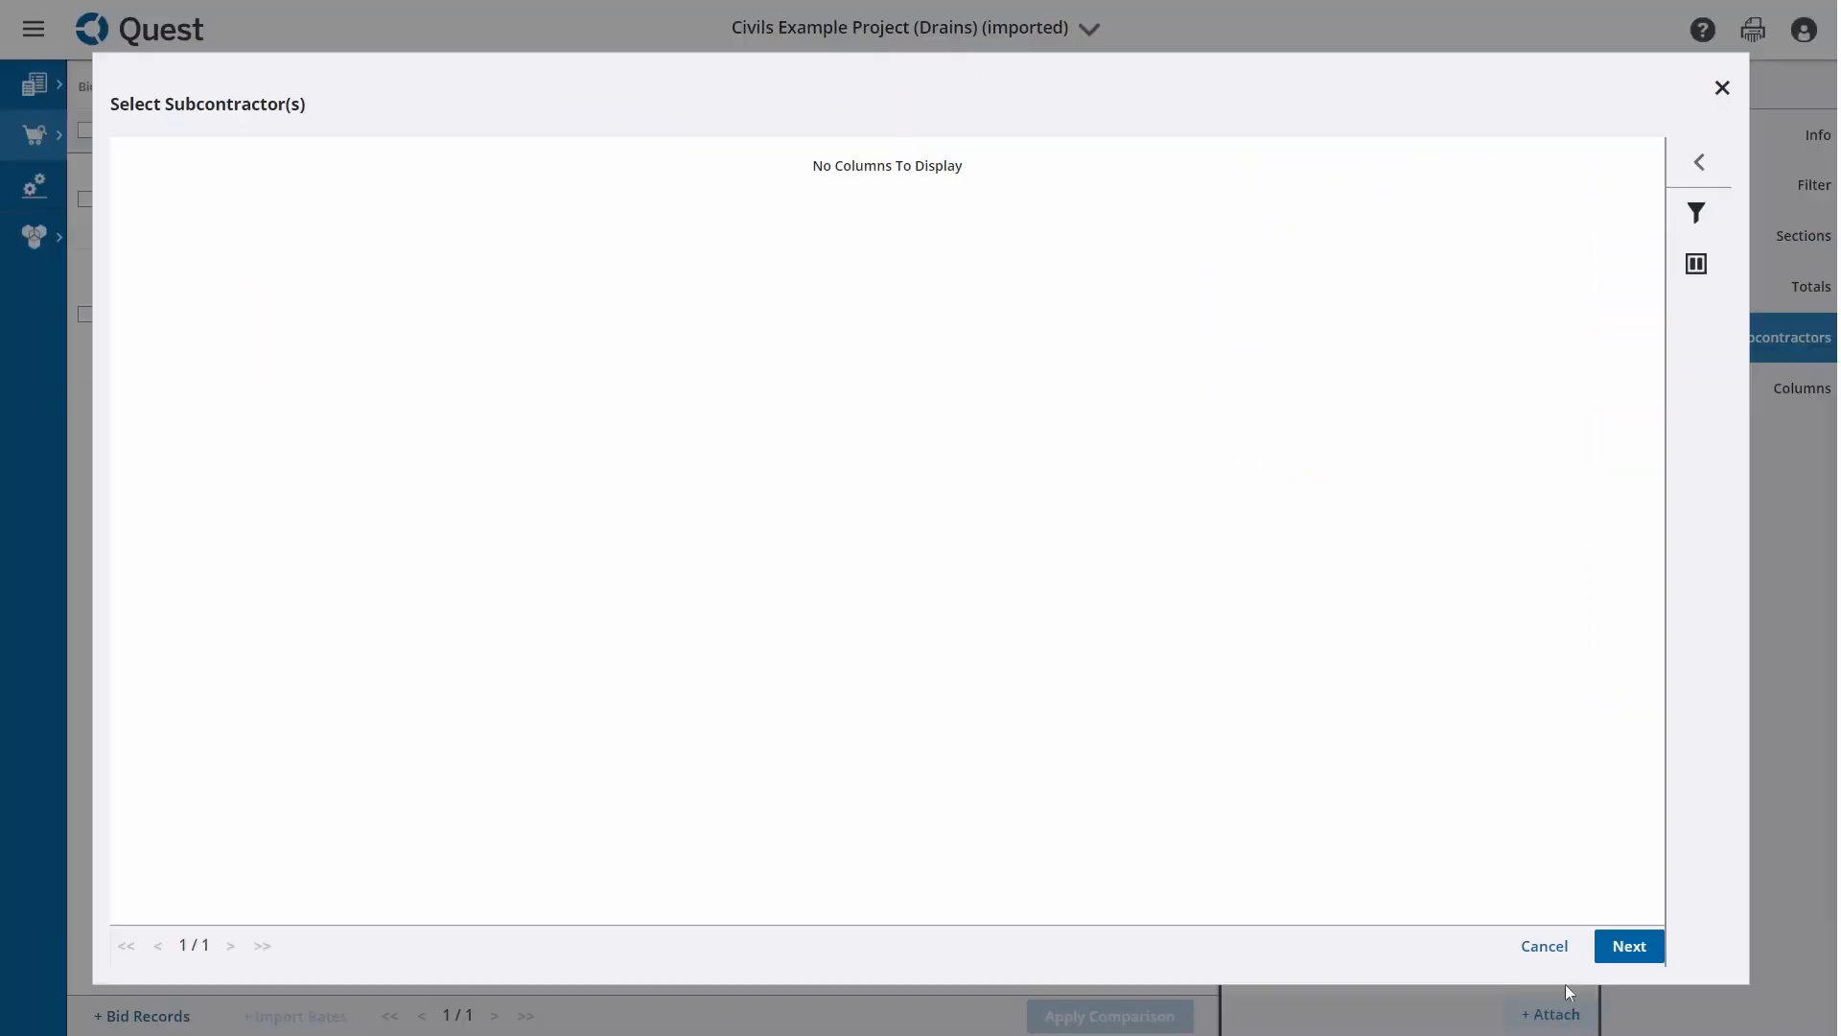
left_click(127, 204)
left_click(128, 254)
left_click(1629, 947)
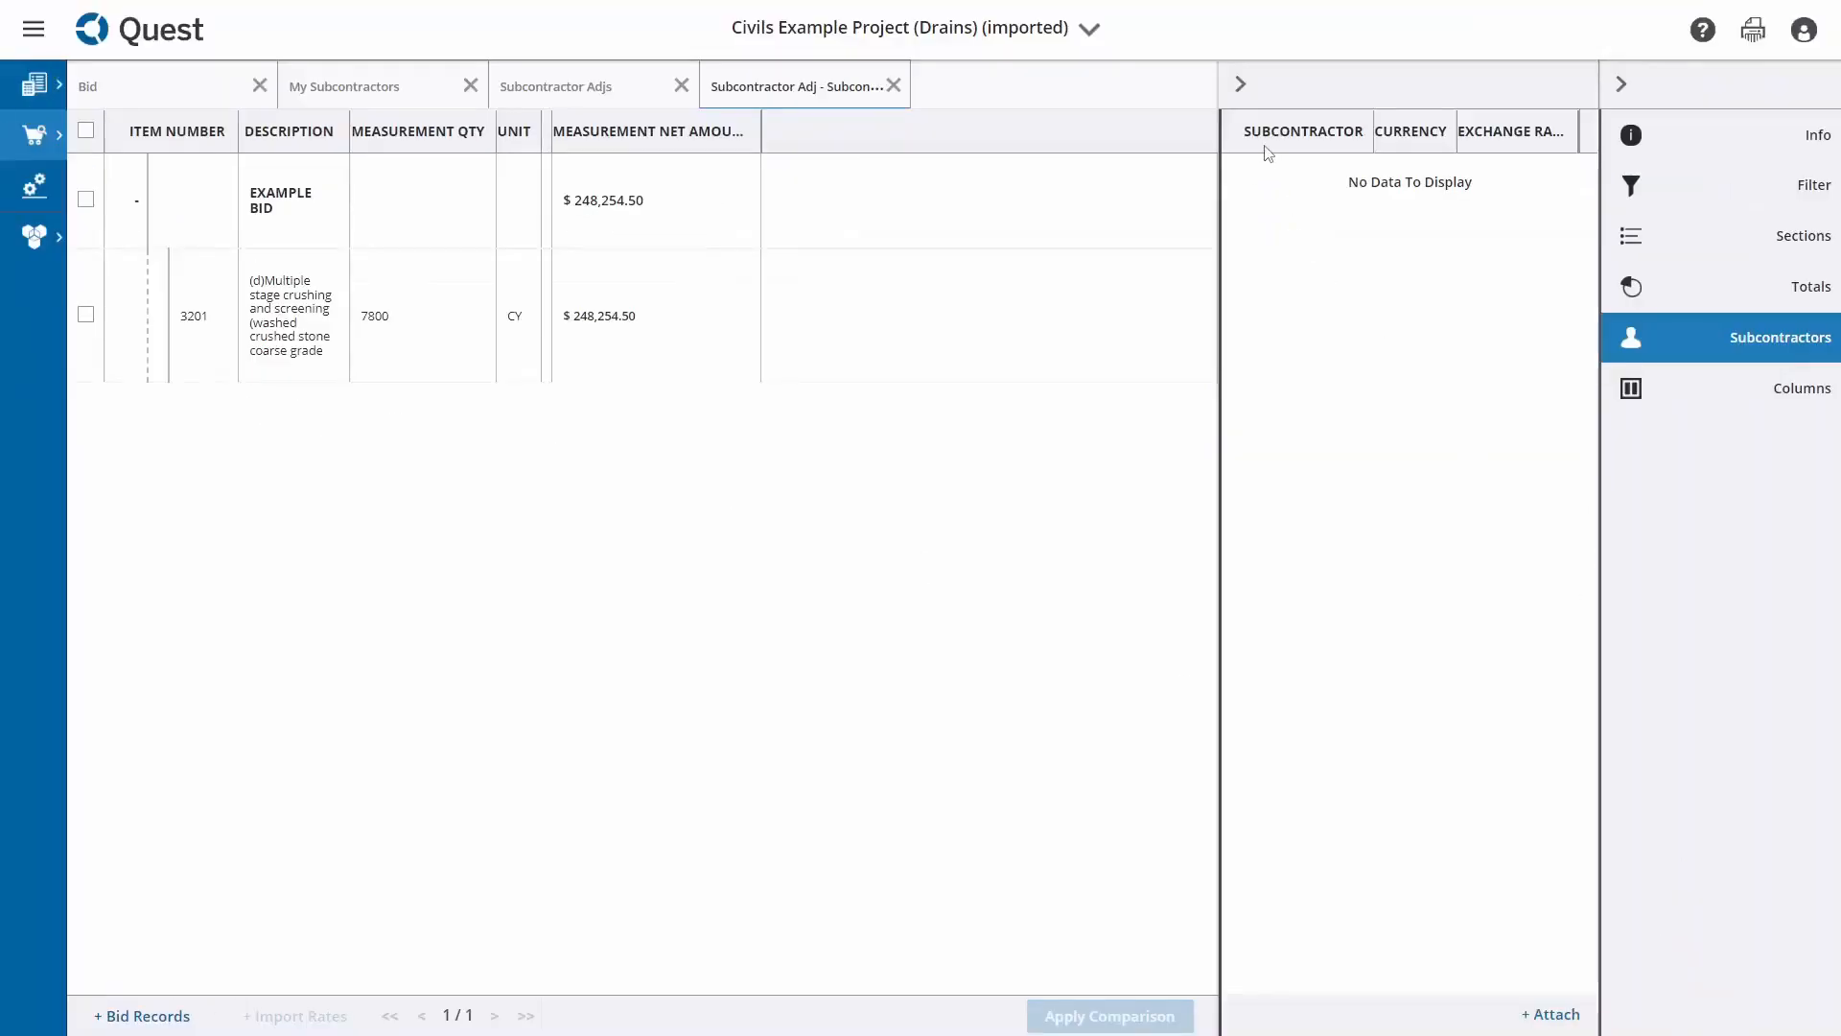
left_click(1237, 84)
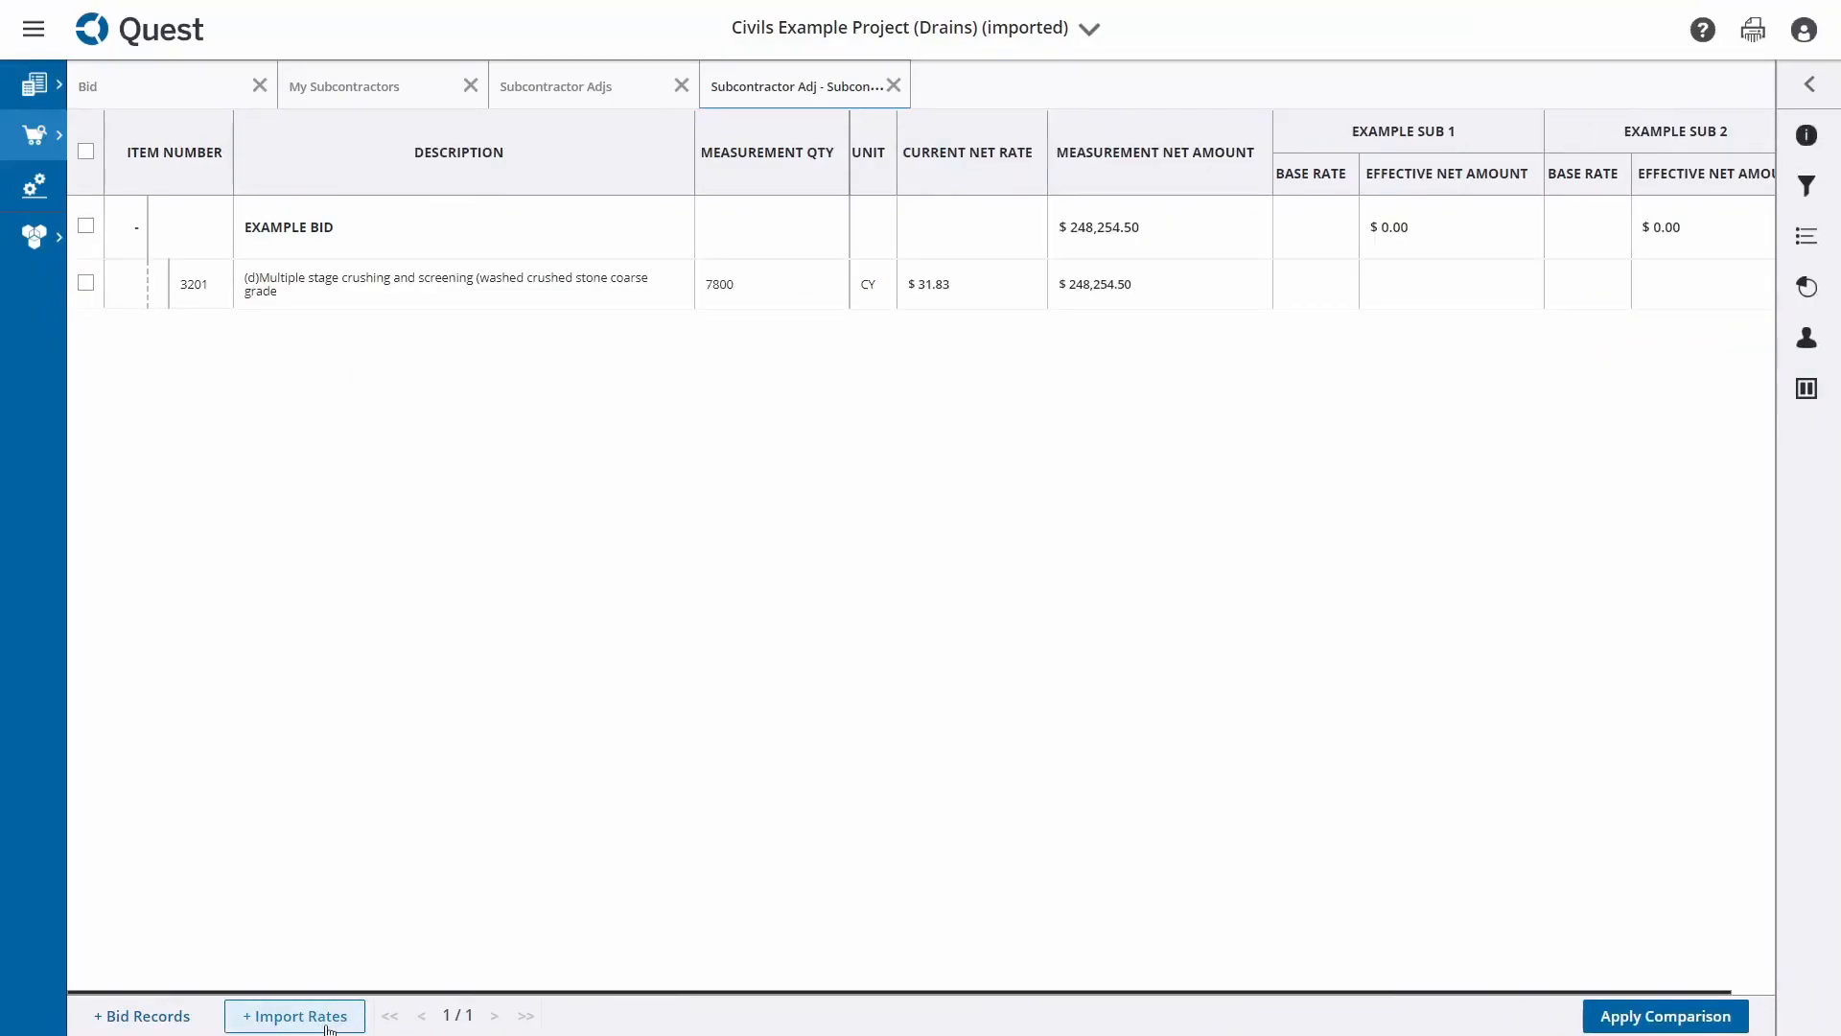
View the options for importing subcontractor rates and close them without uploading a file.
left_click(296, 1016)
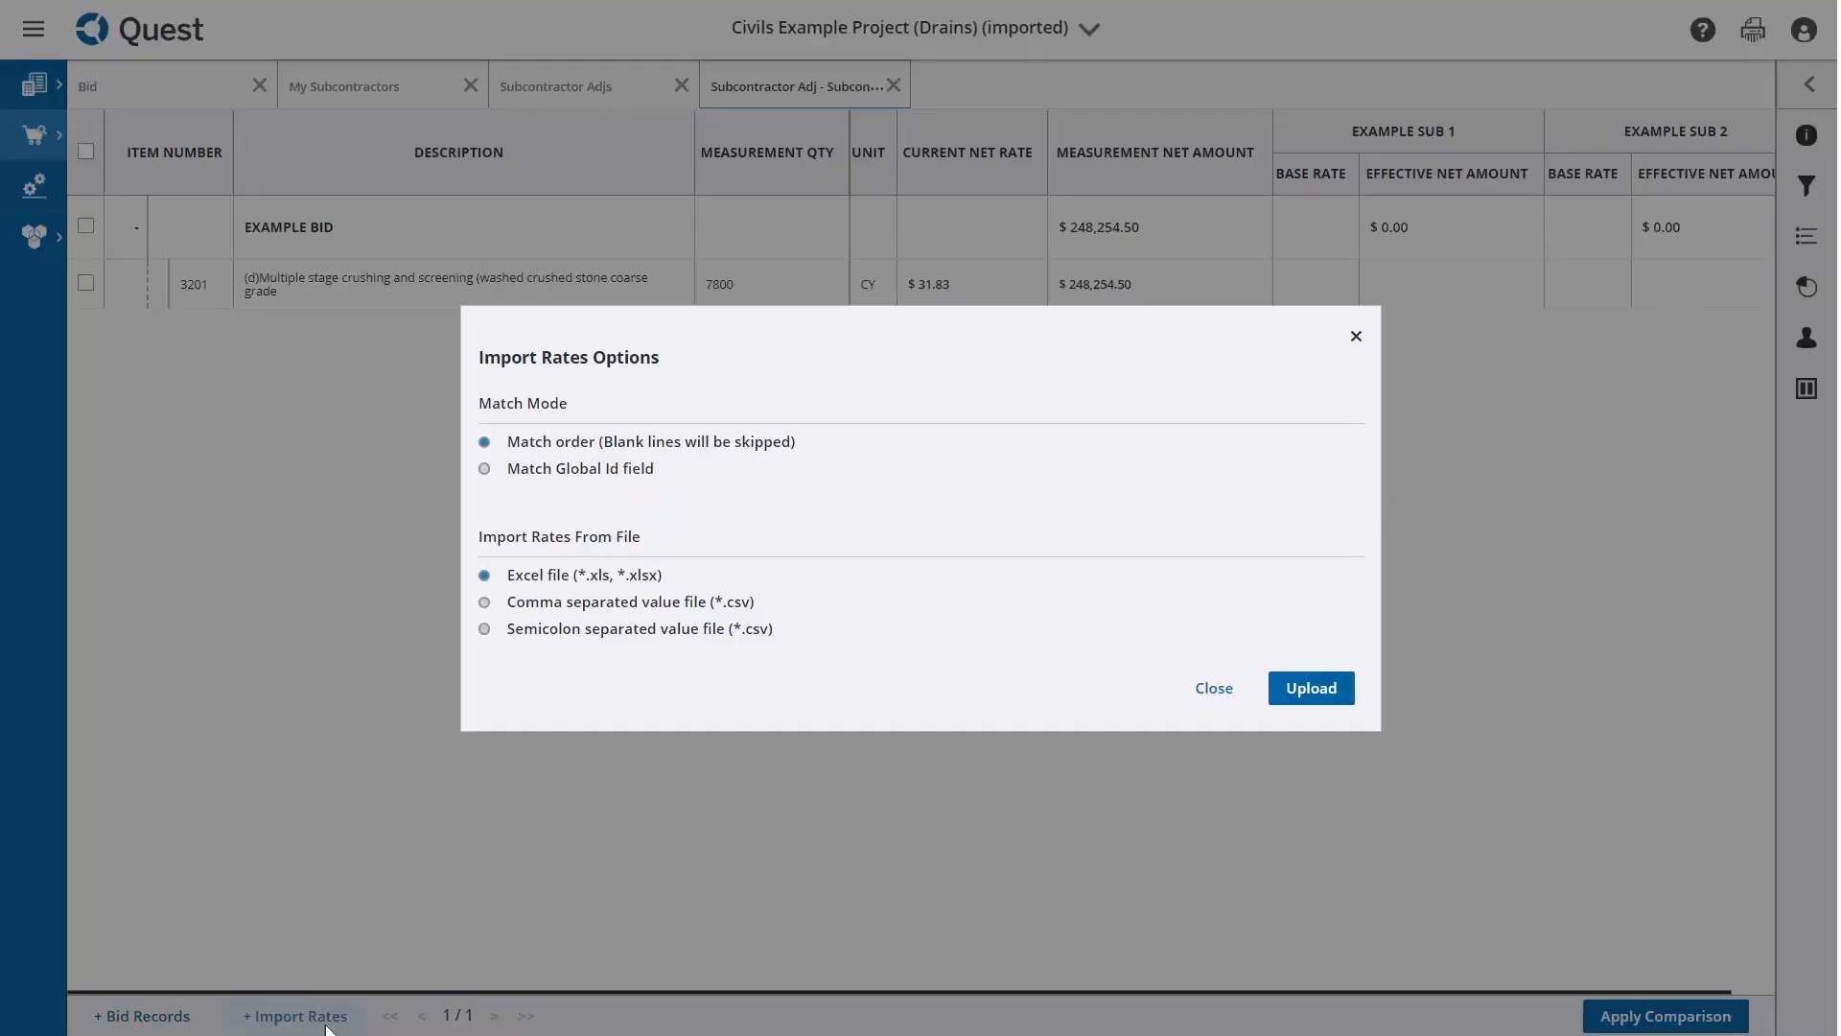
left_click(1223, 703)
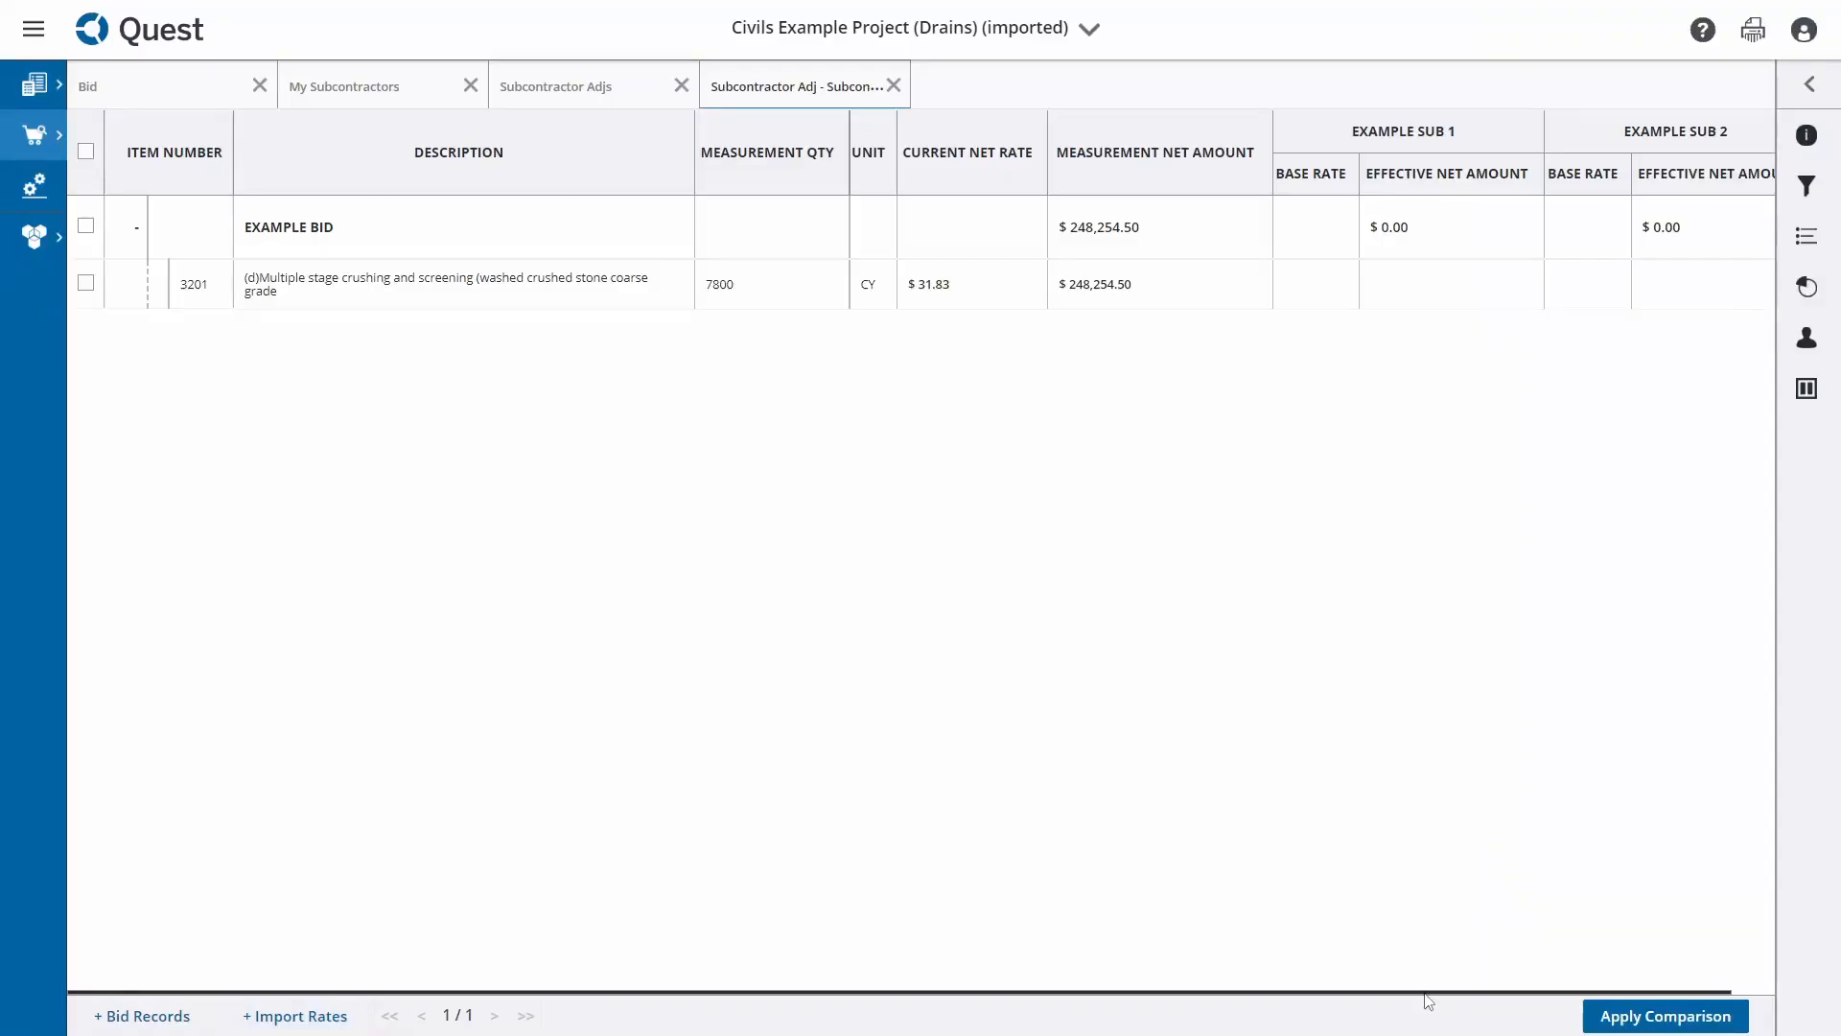
Enter base rates for item 3201: 32 for Example Sub 1 and 33 for Example Sub 2.
left_click_drag(1431, 993, 1582, 983)
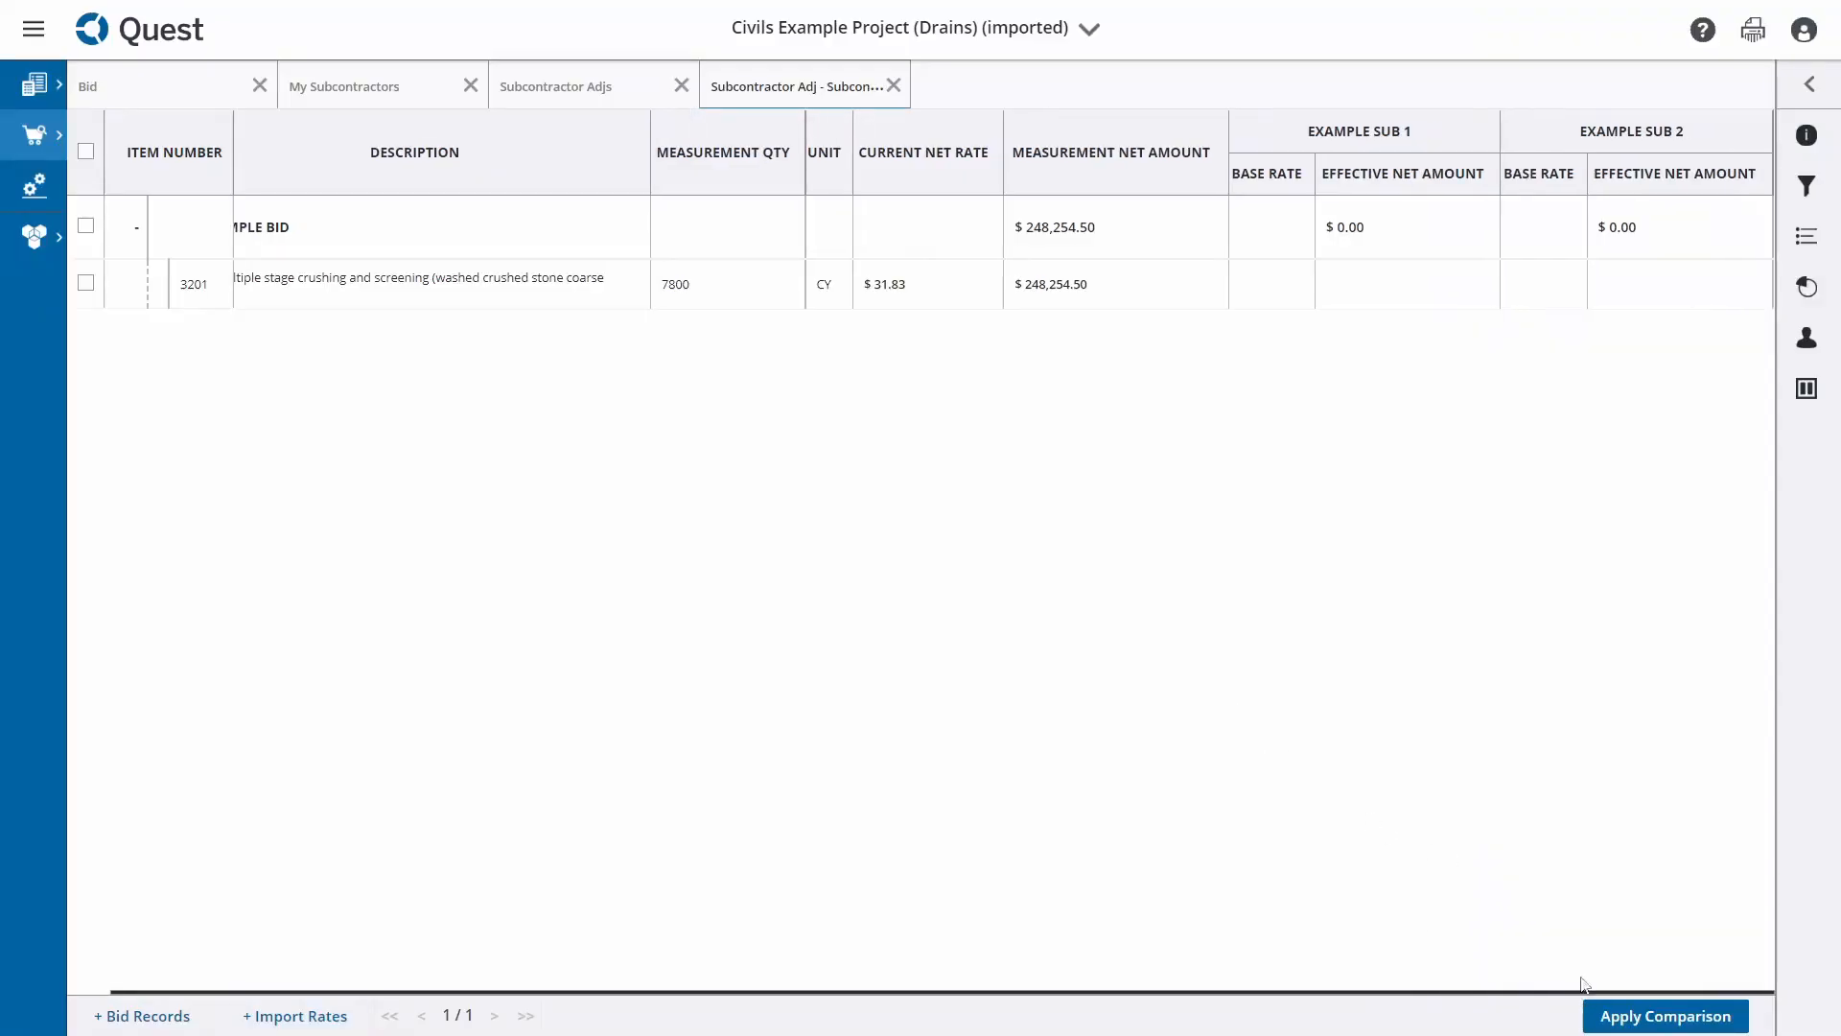
left_click(1277, 275)
type("32")
key("Tab")
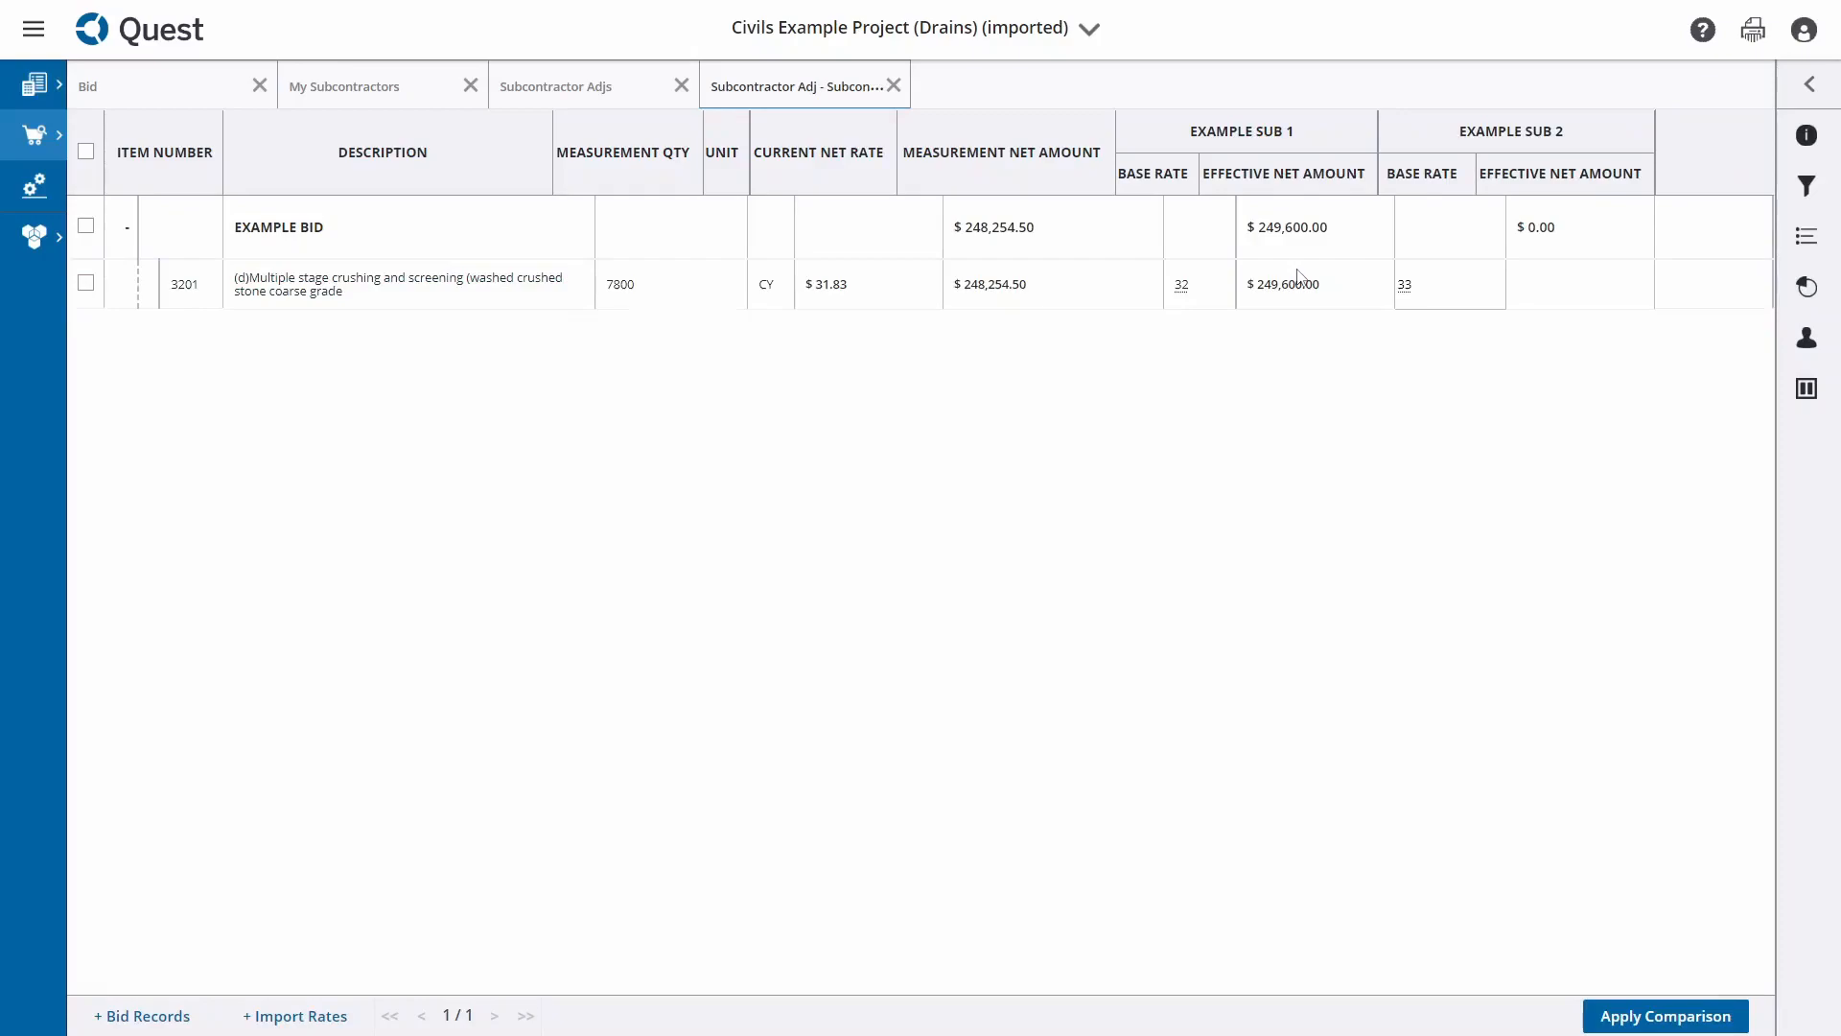
left_click(1446, 604)
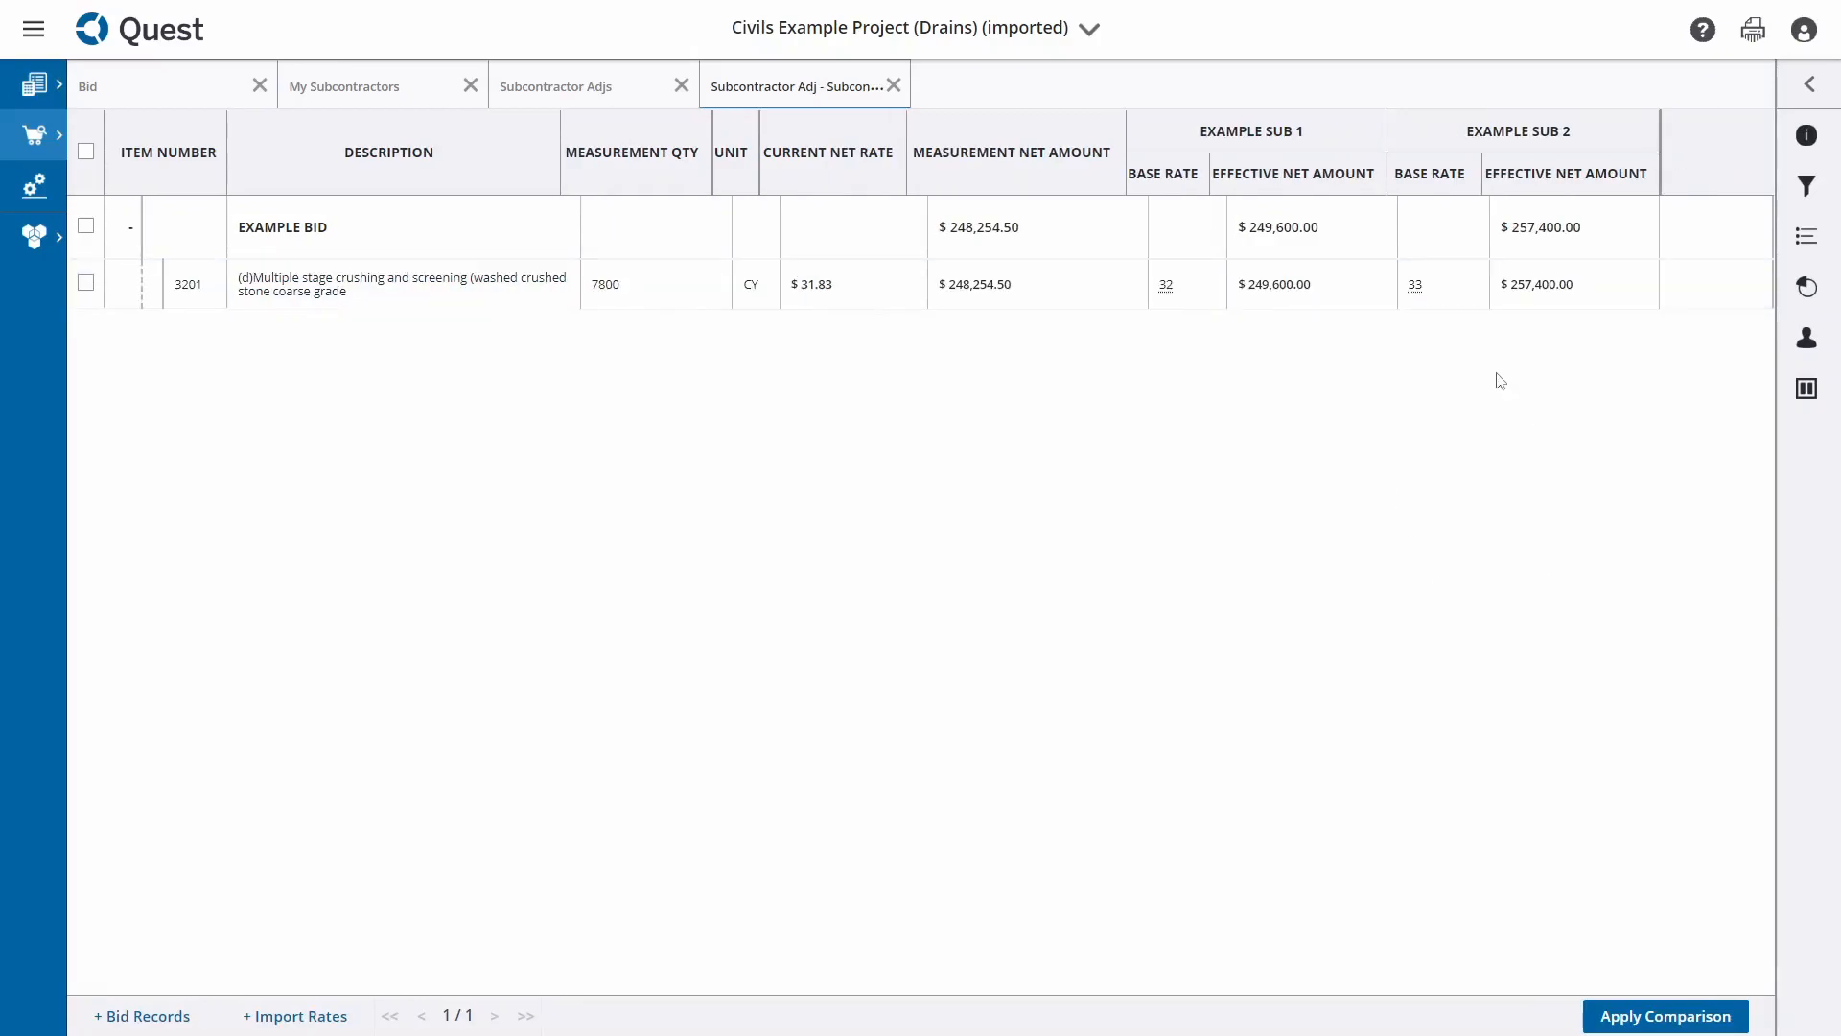
Review the comparison totals and deviations of both subcontractors and close the totals view.
left_click(1812, 86)
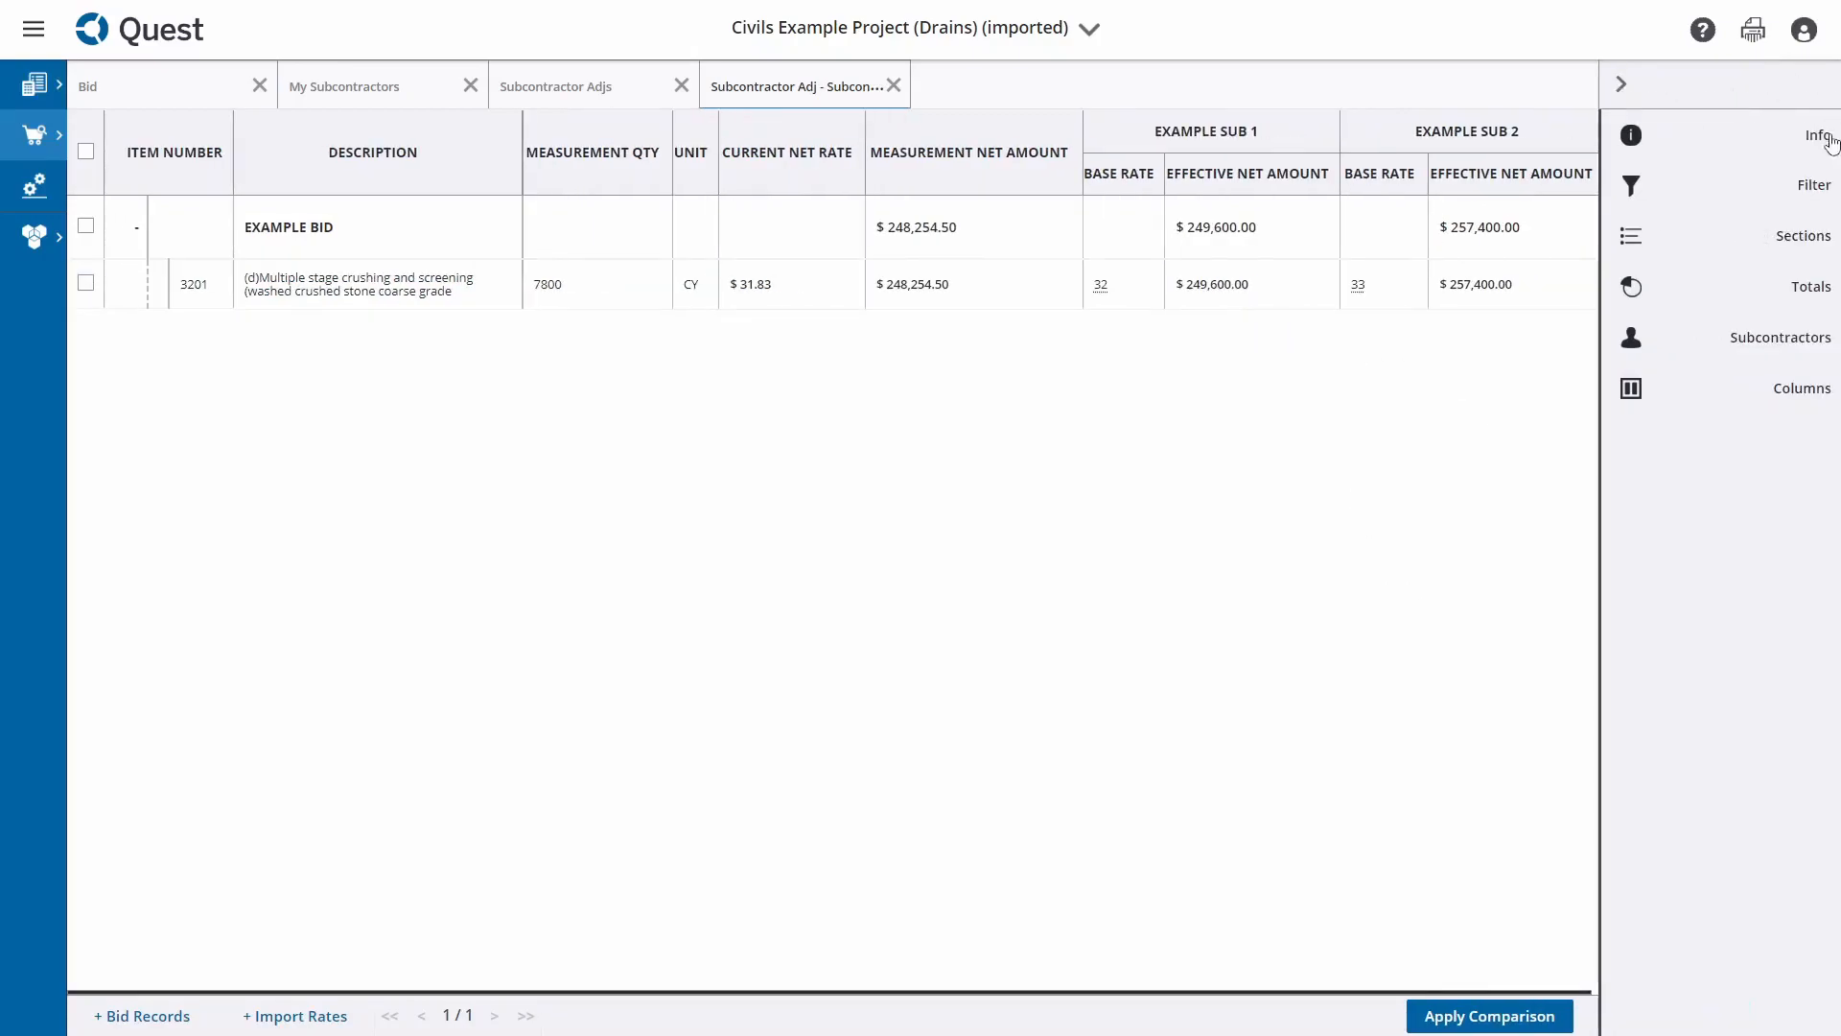
left_click(1828, 294)
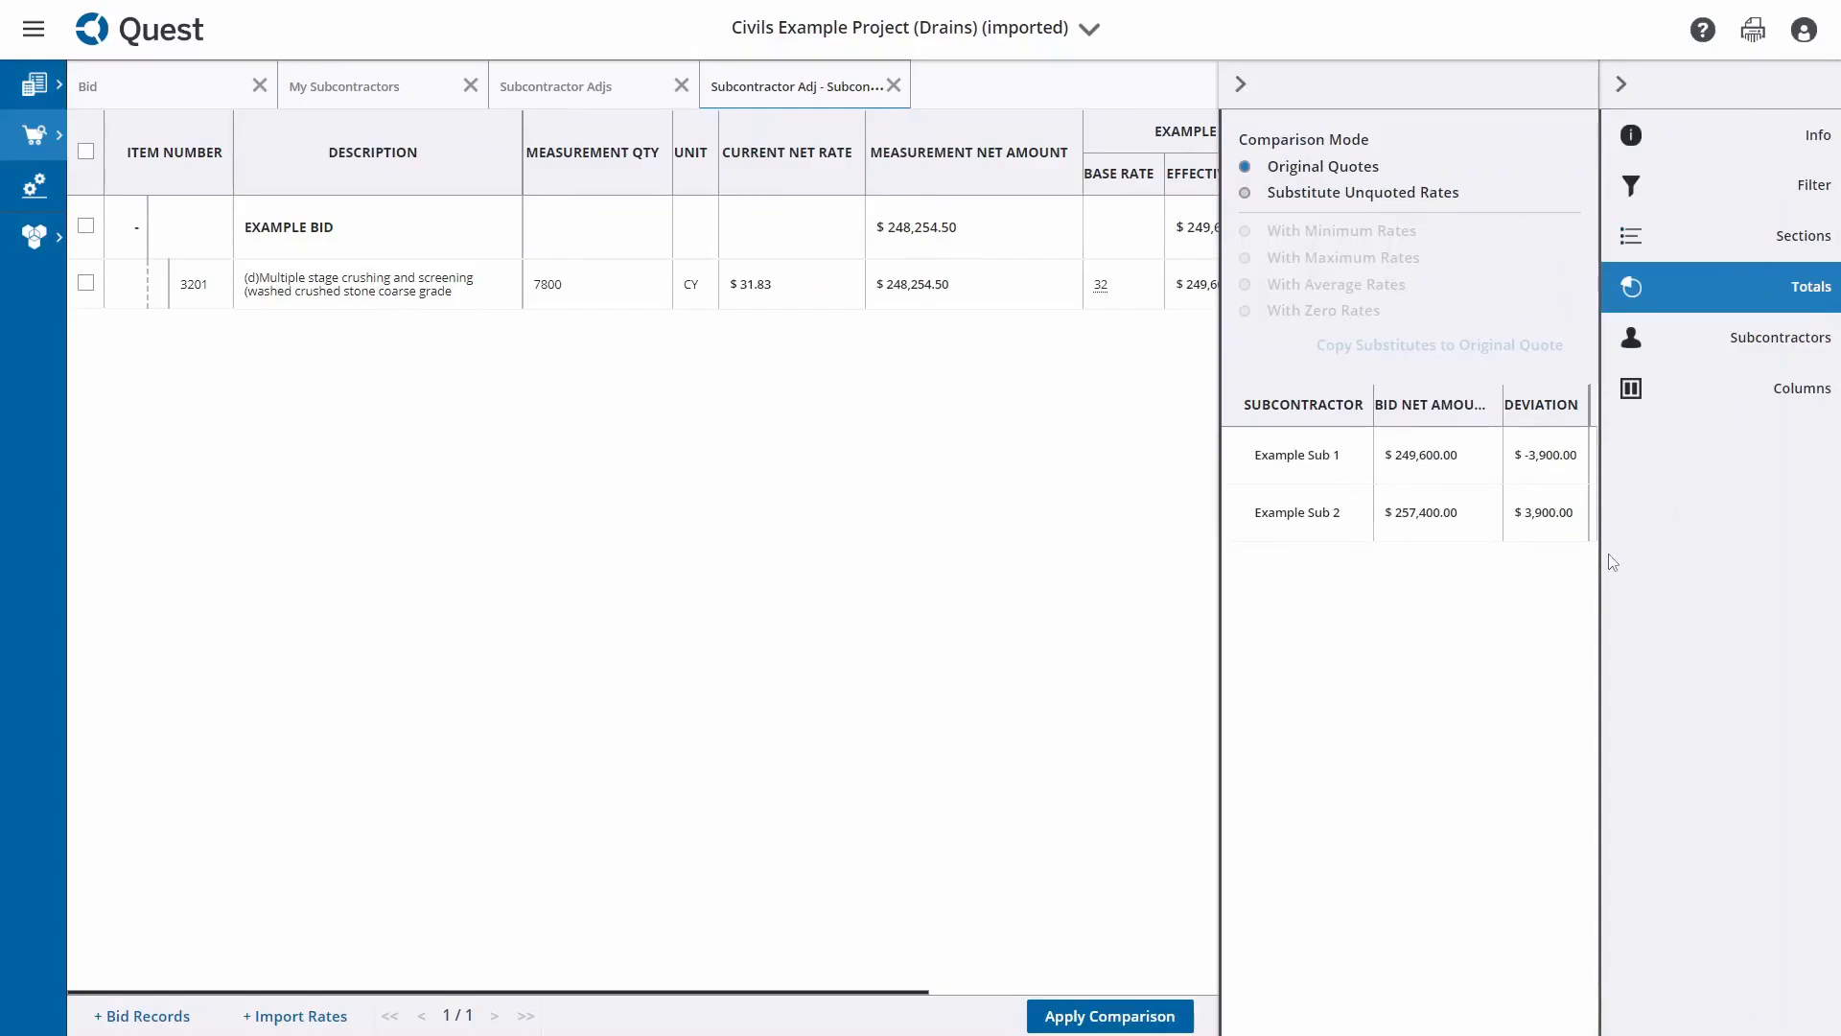
left_click(1242, 85)
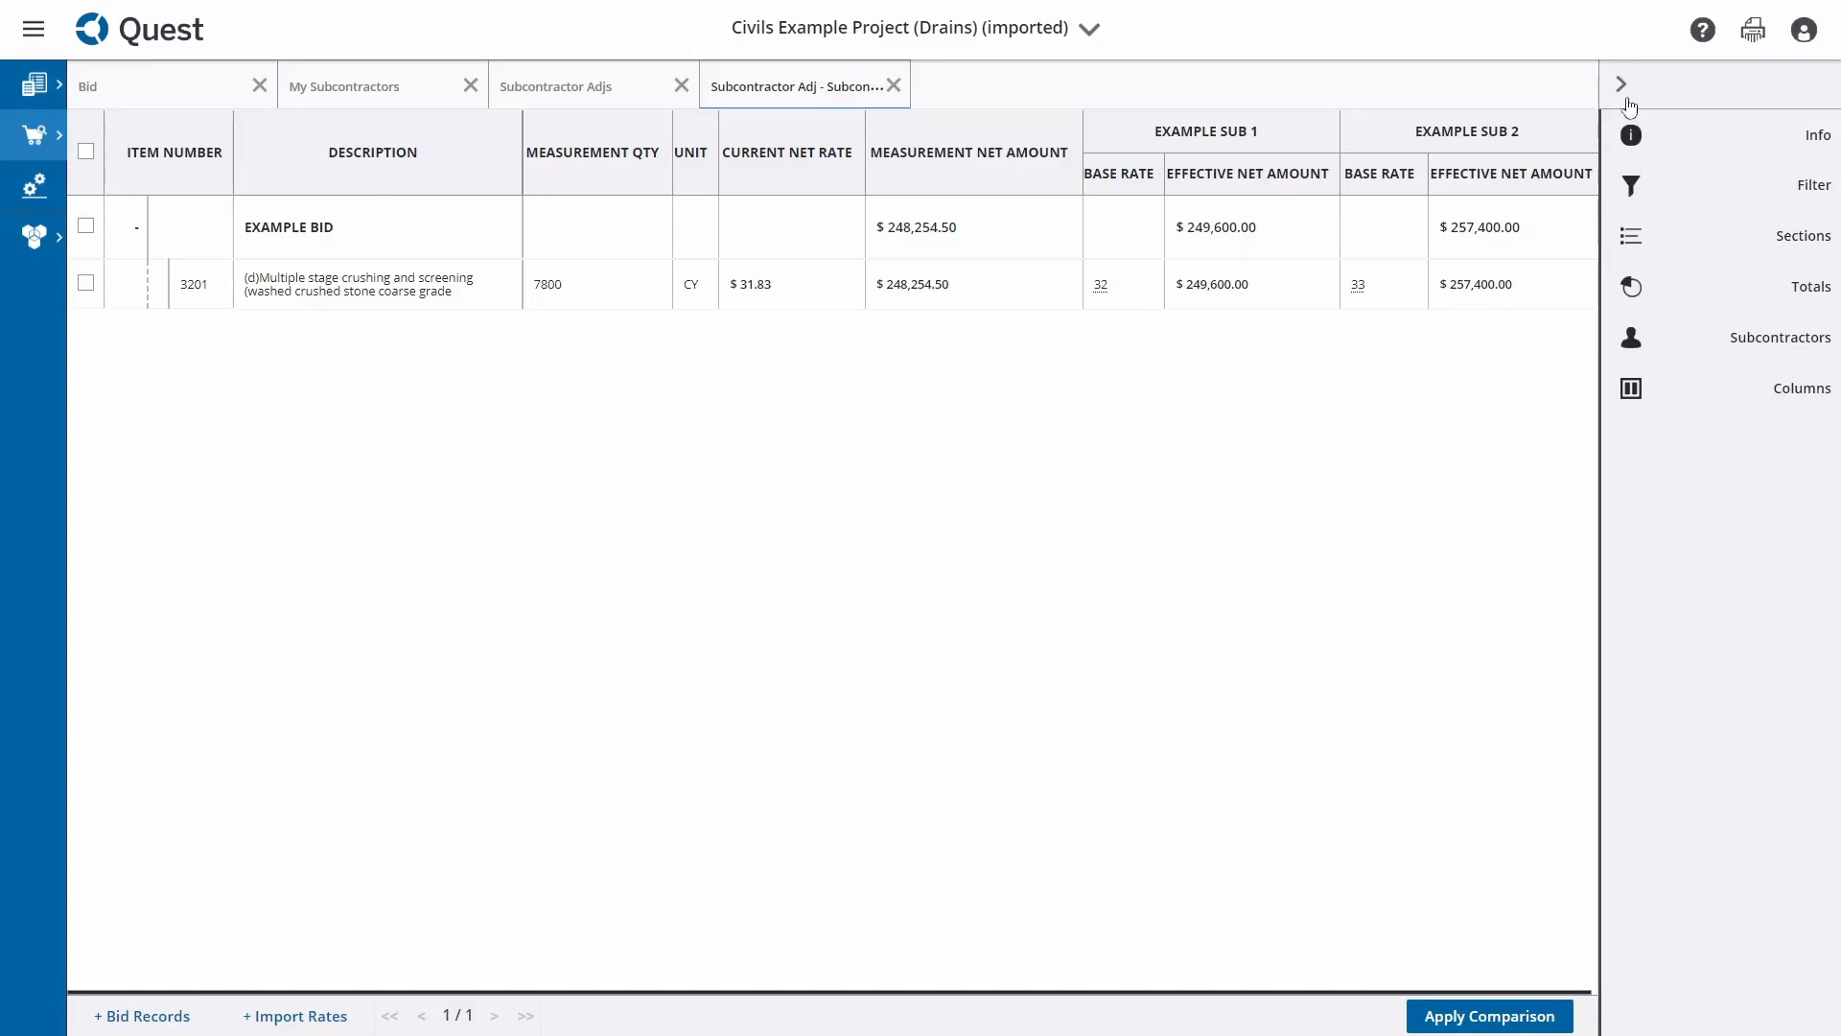
Set the Crushing RFQ to compare on the resource Crushing Subcontractor, after reading the help note on comparison resources.
left_click(1768, 134)
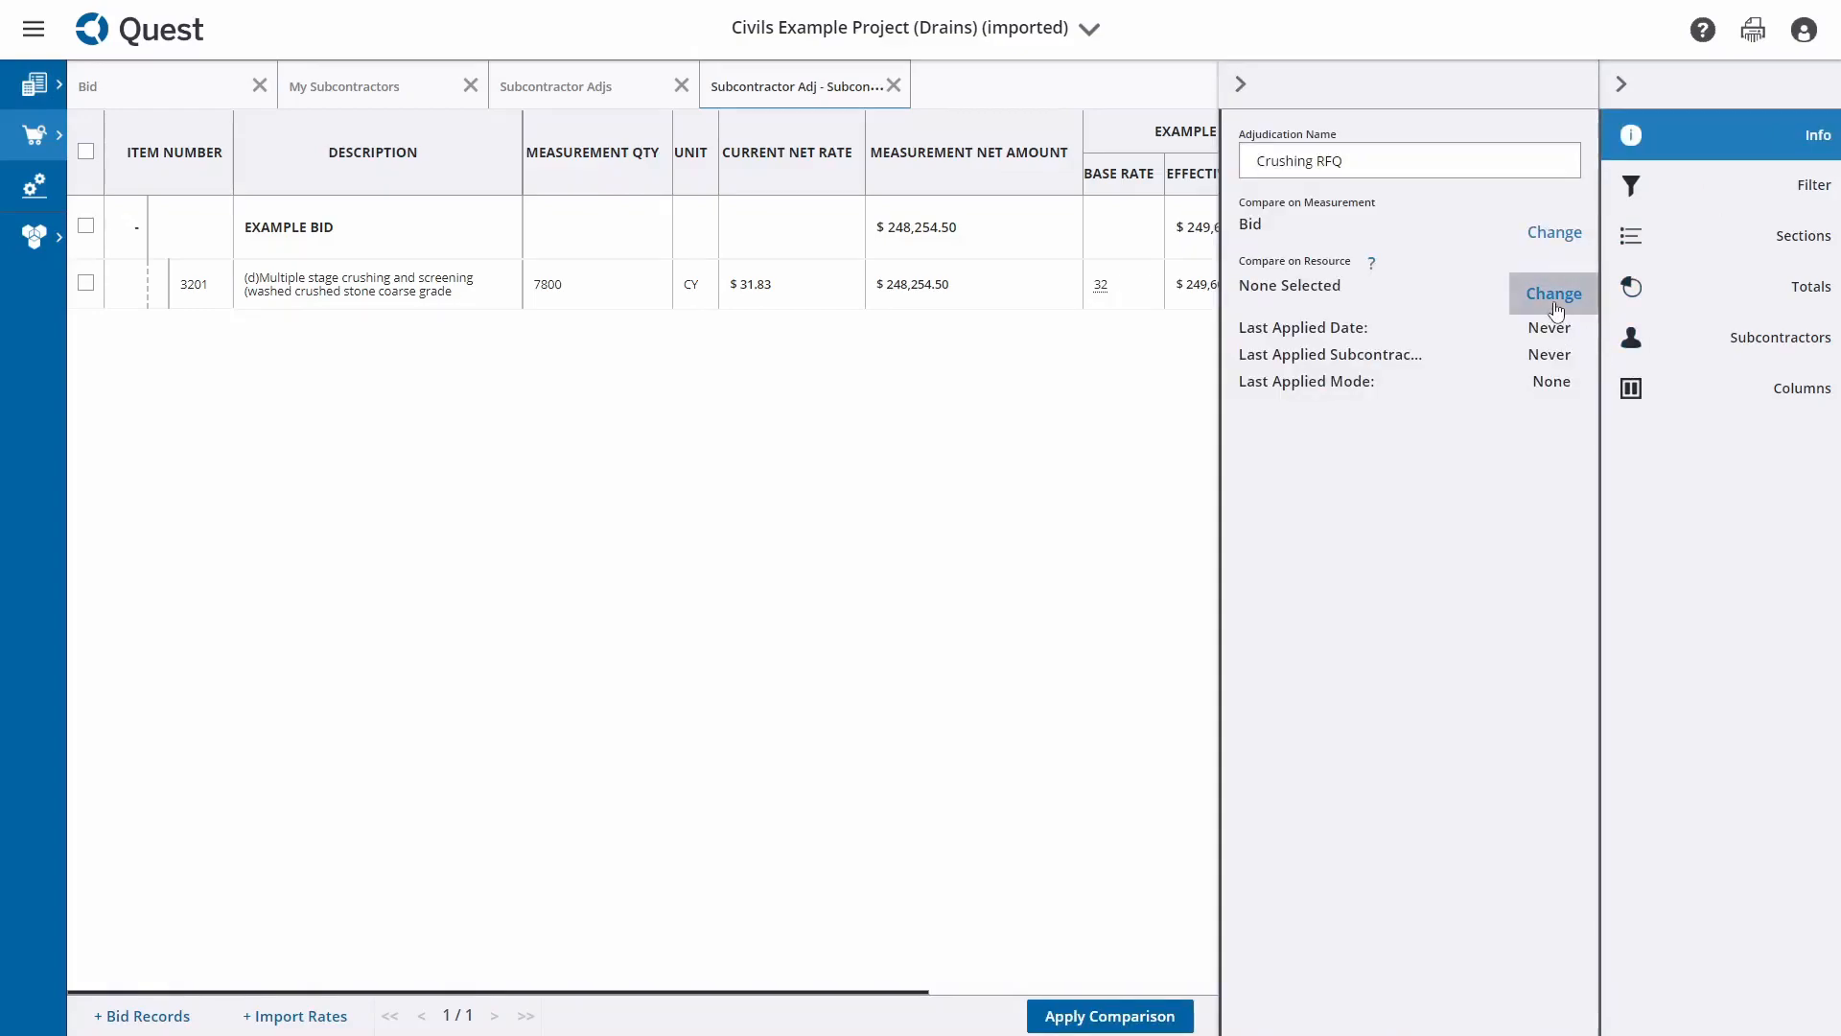
left_click(1373, 270)
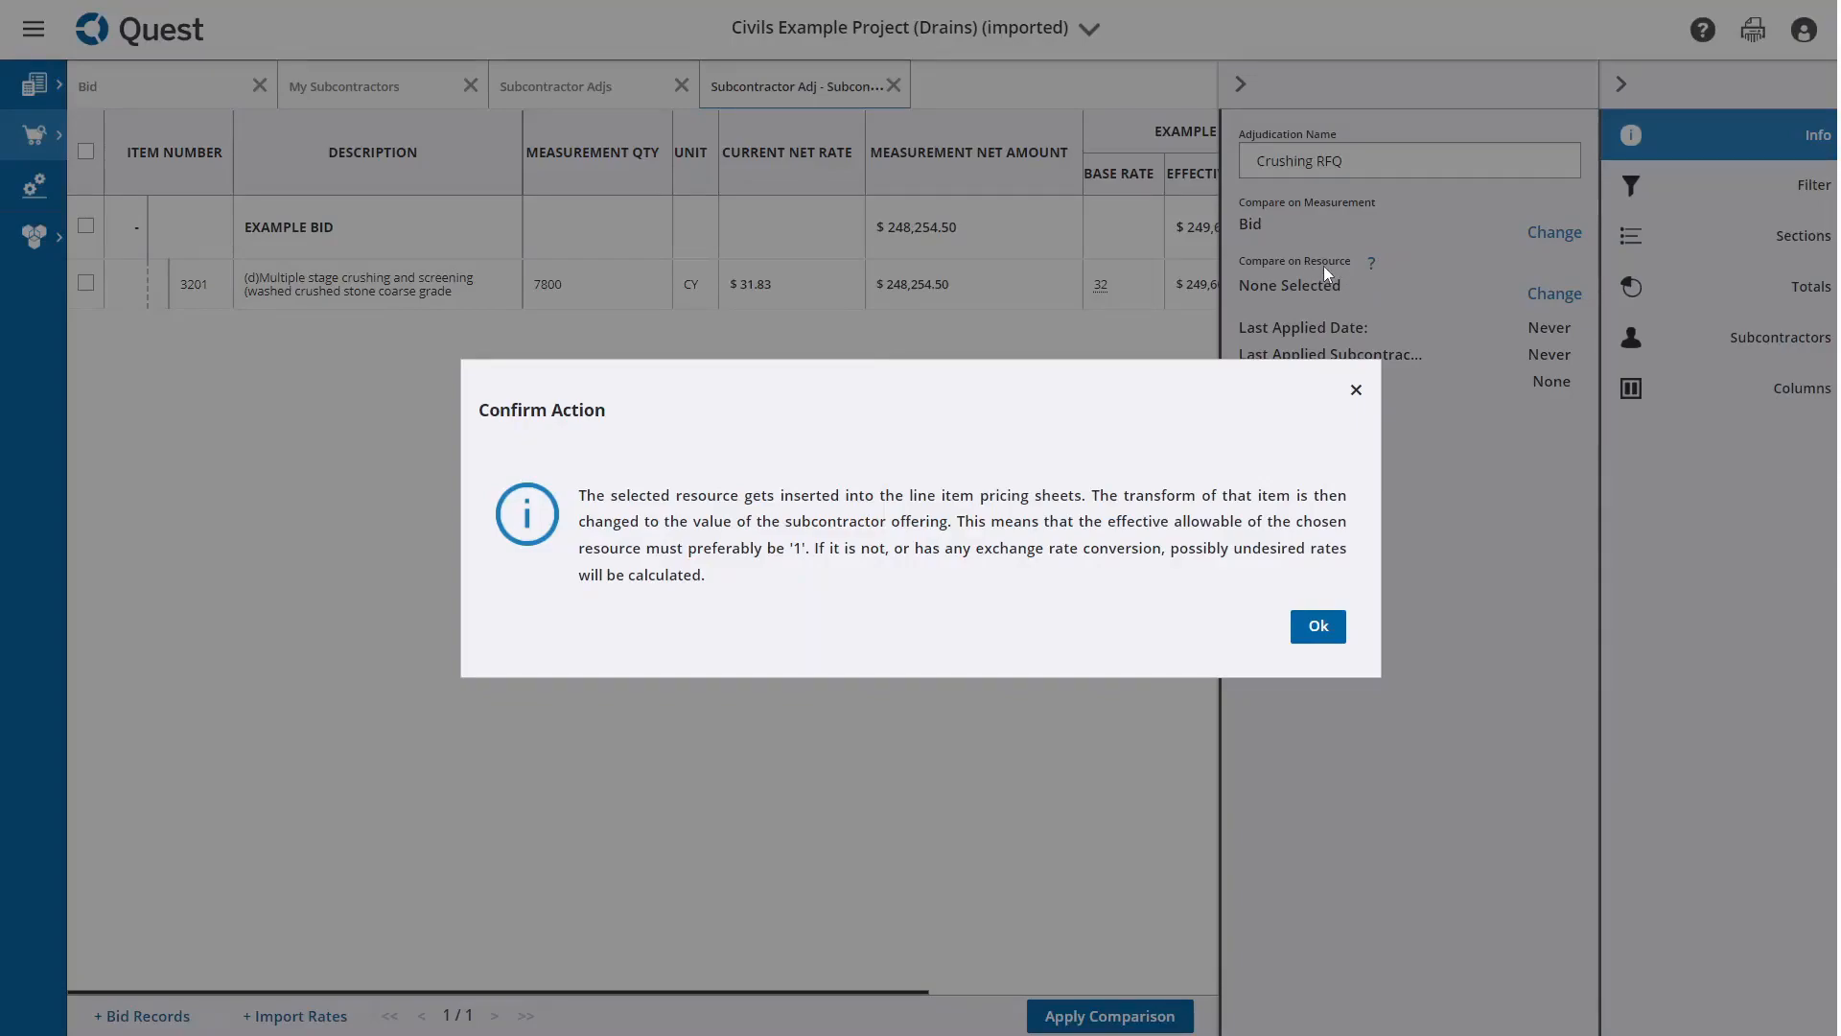
left_click(1330, 636)
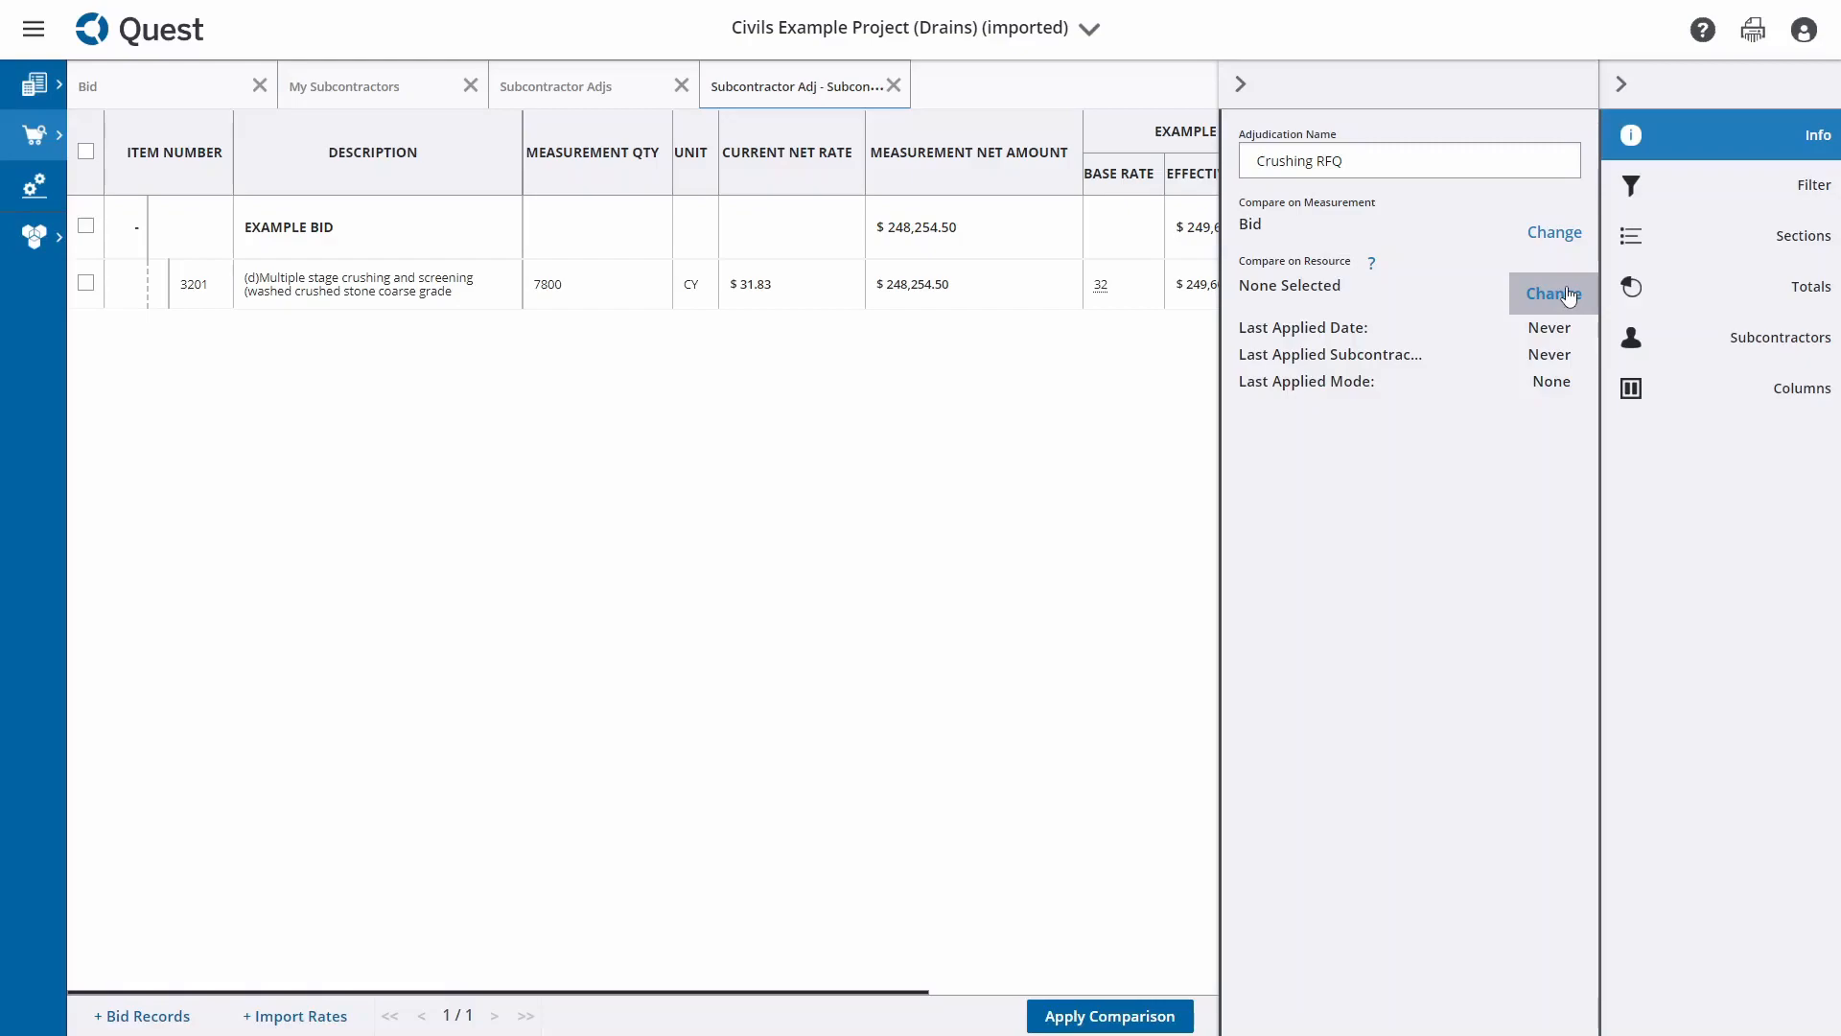
left_click(1553, 291)
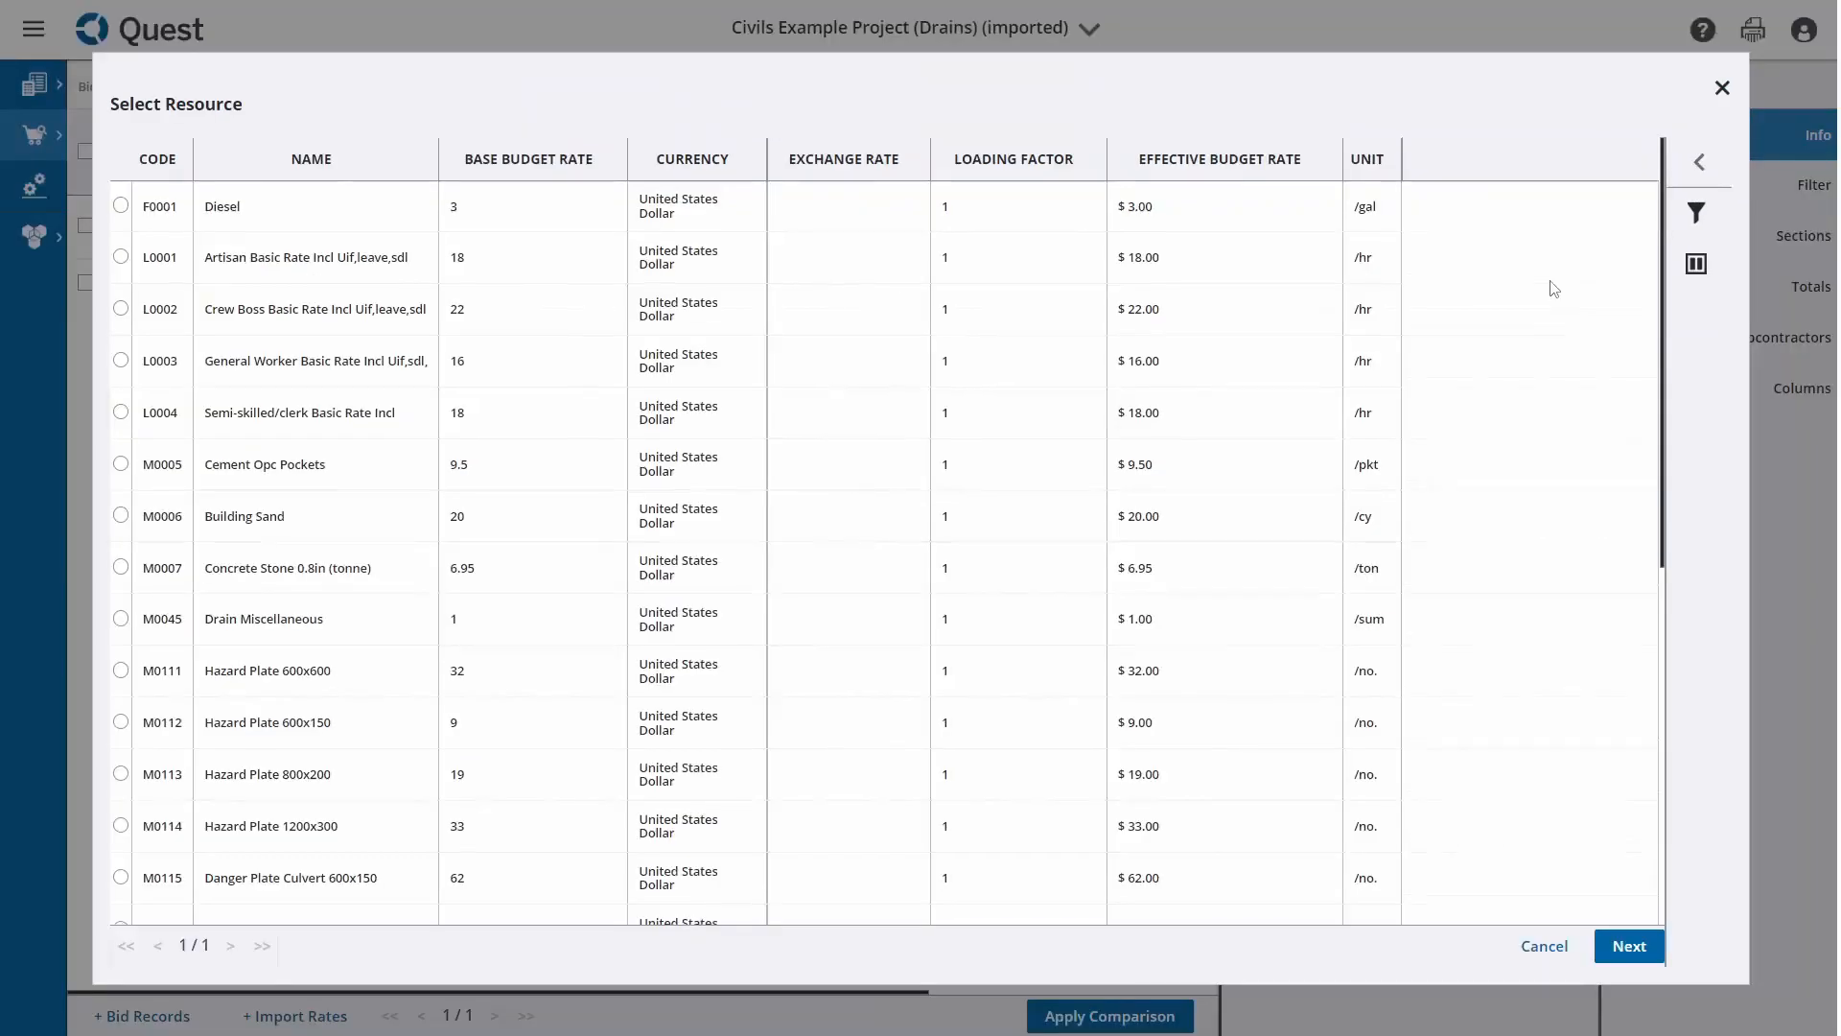
left_click(1697, 212)
scroll(1642, 249, "down", 7)
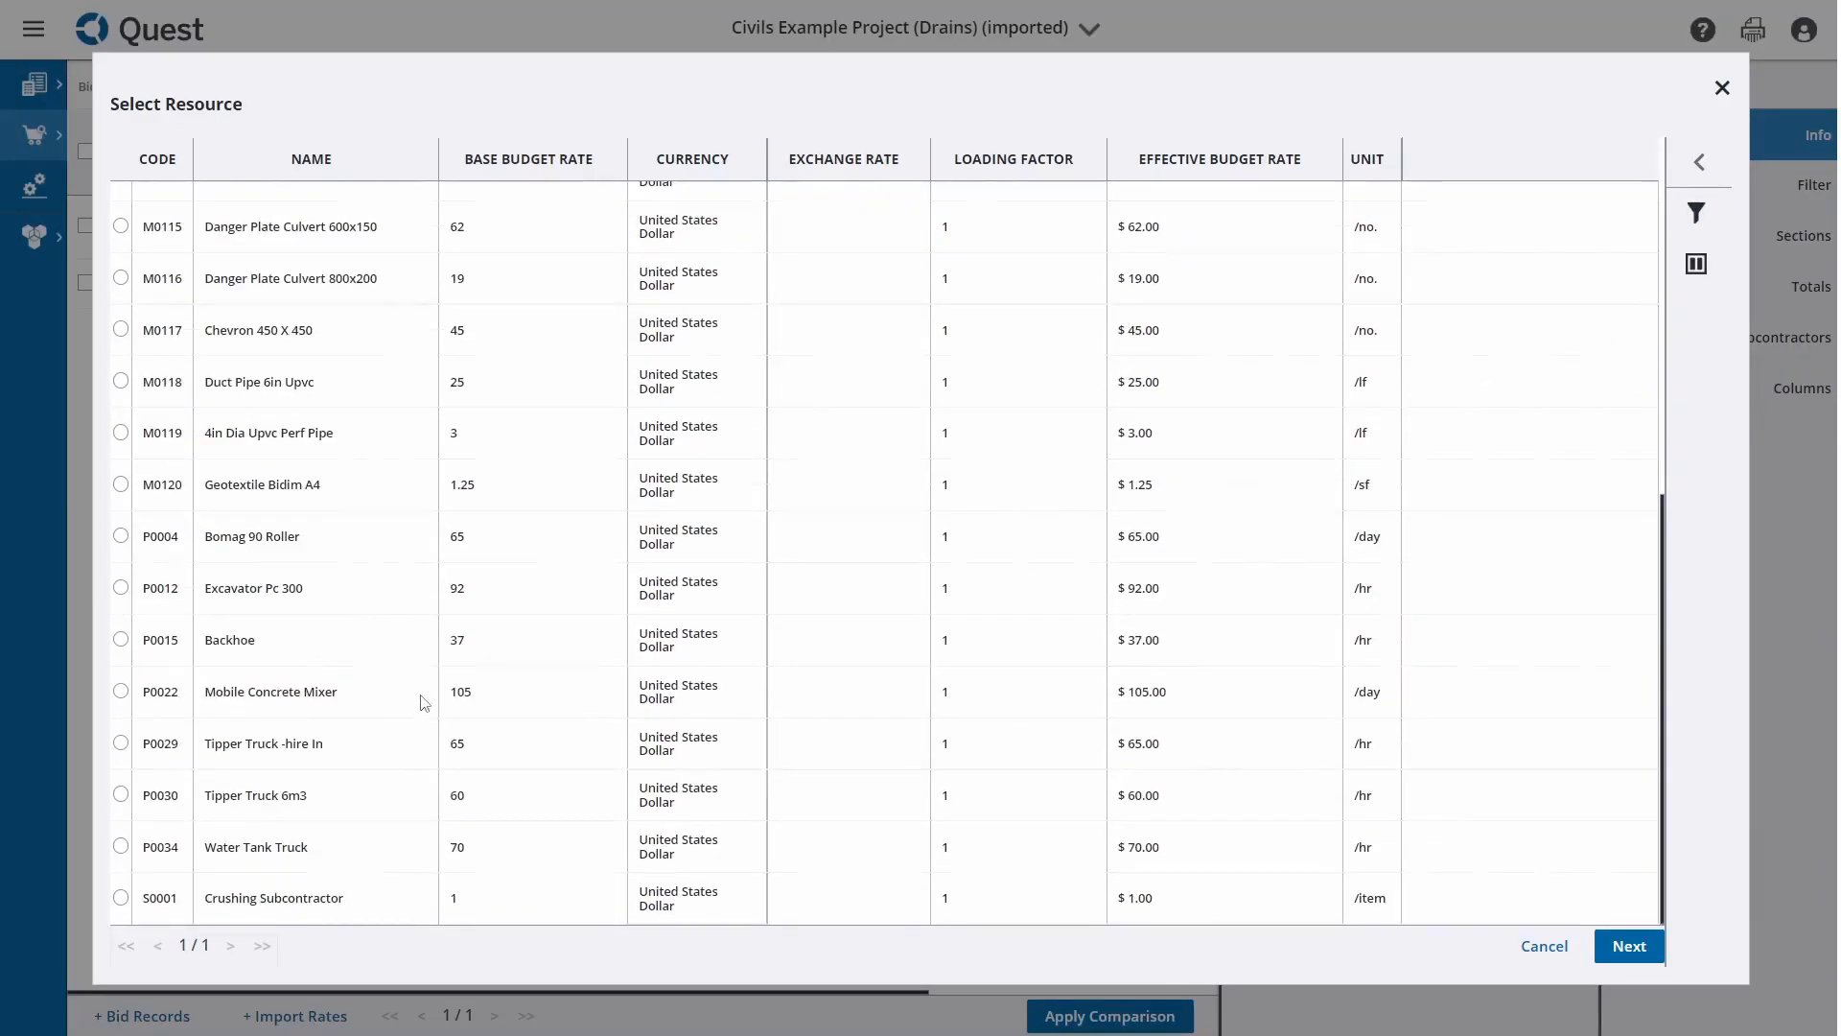
left_click(120, 898)
left_click(1630, 946)
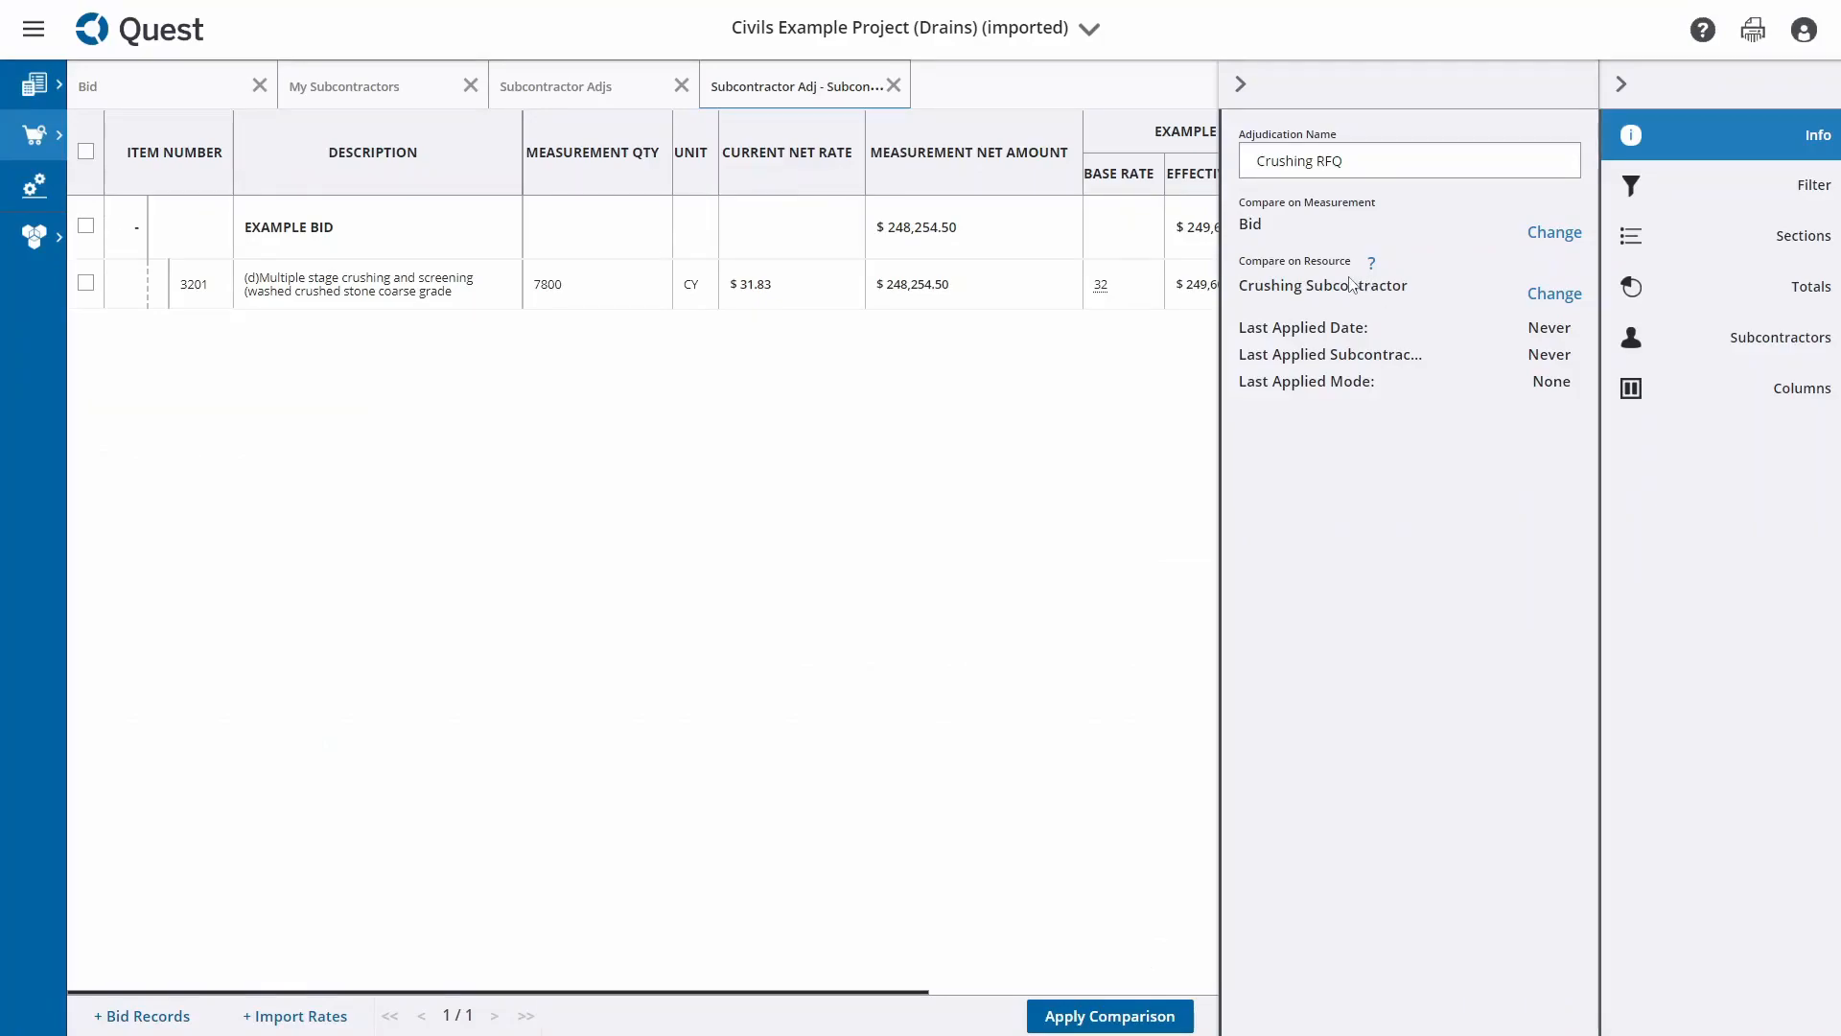
left_click(1238, 89)
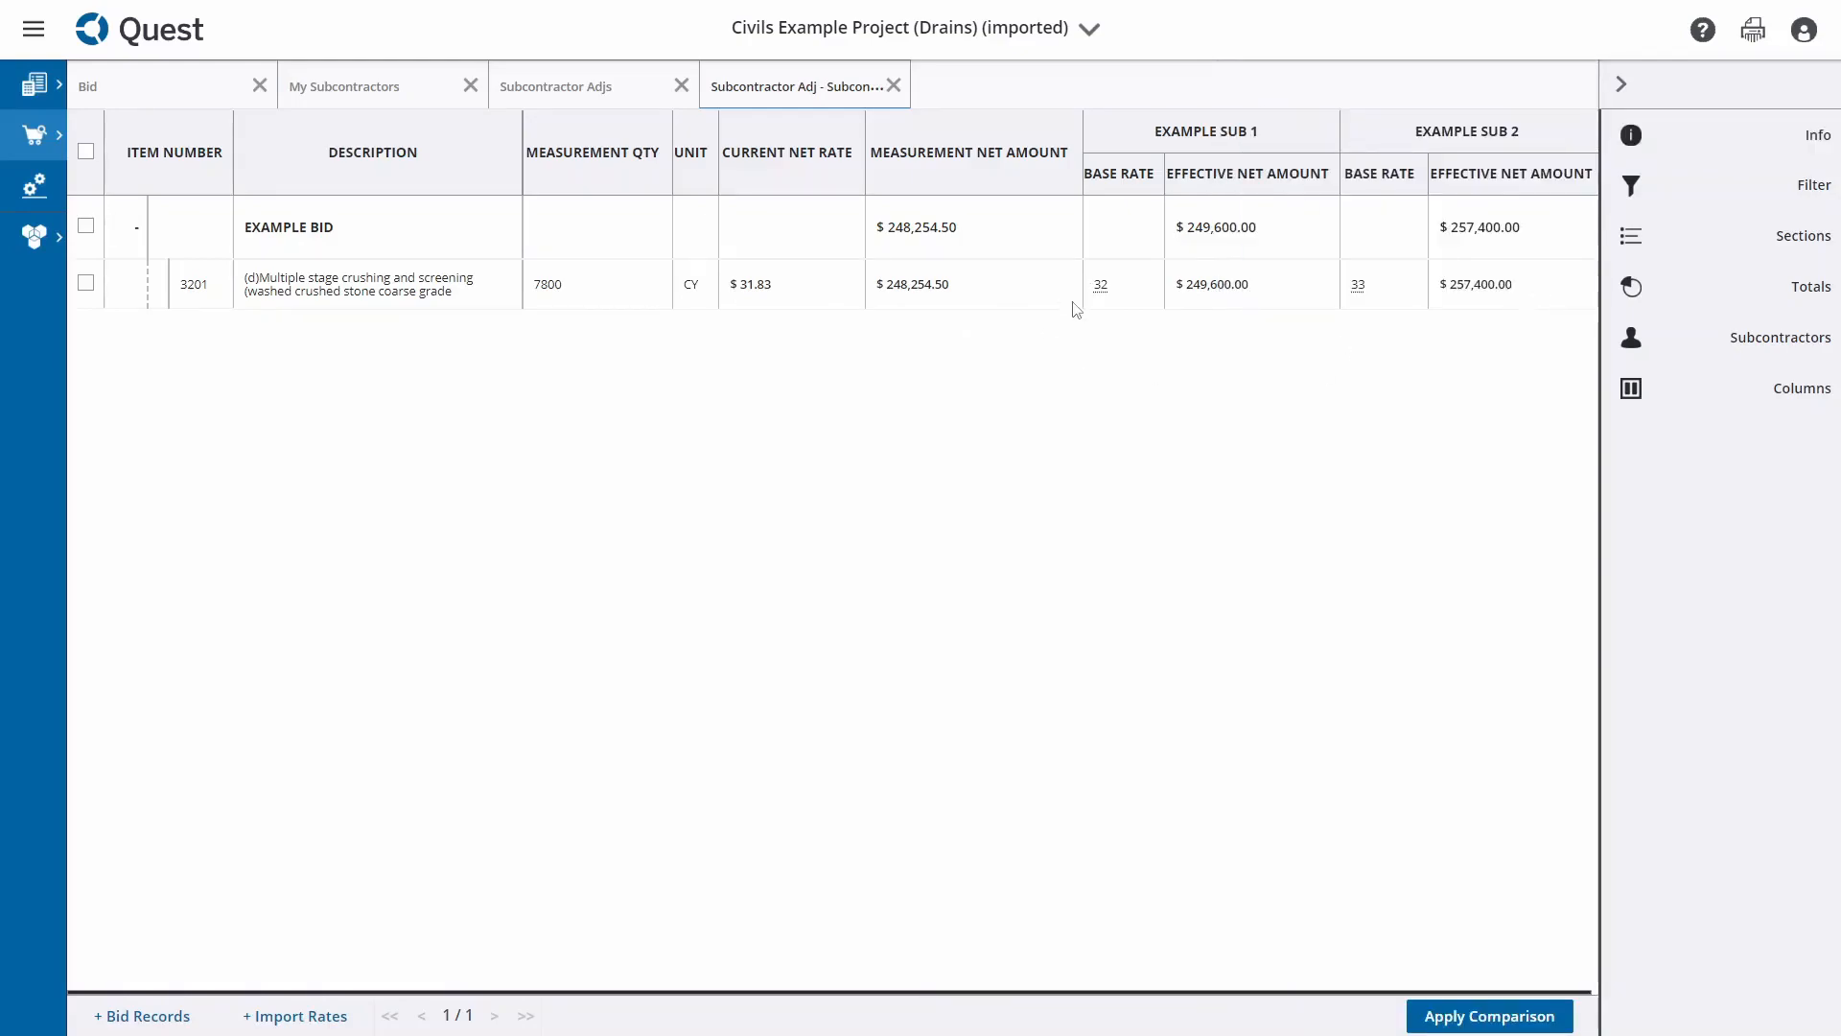
Apply the comparison to the bid items using Clear and Insert and the subcontractor with the lowest quoted total.
left_click(1504, 1014)
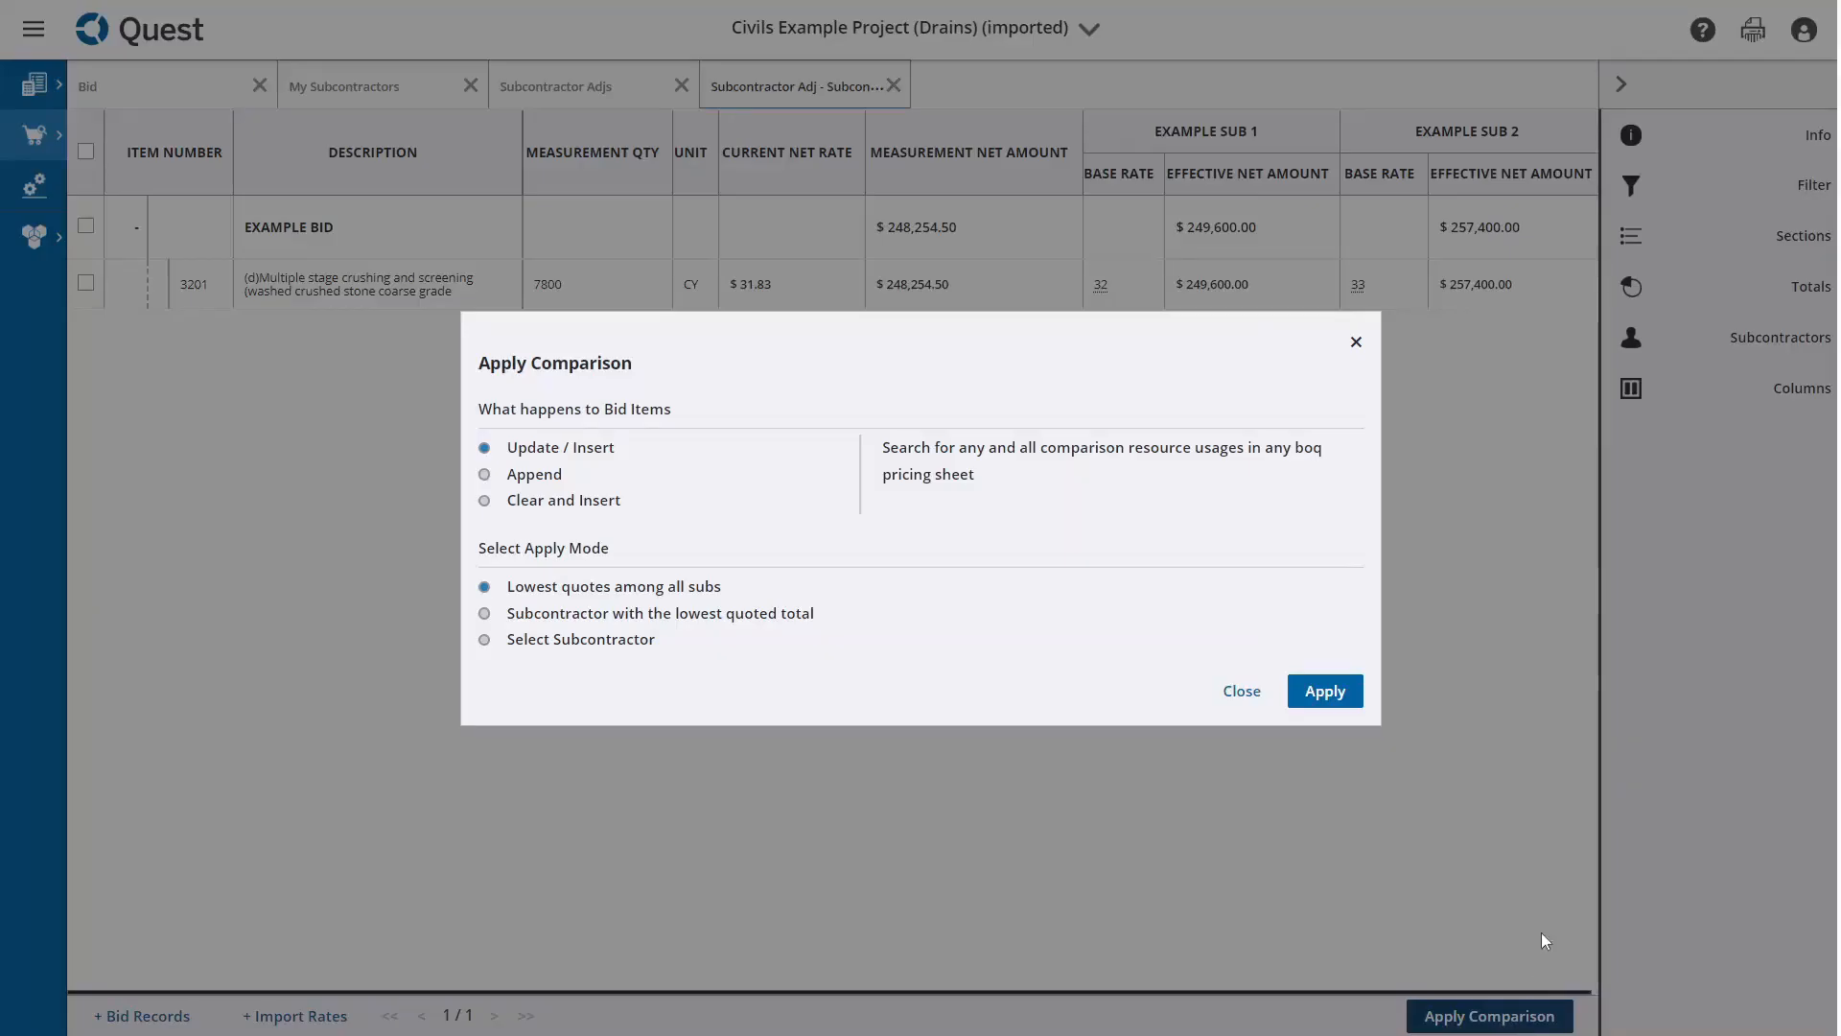
left_click(542, 477)
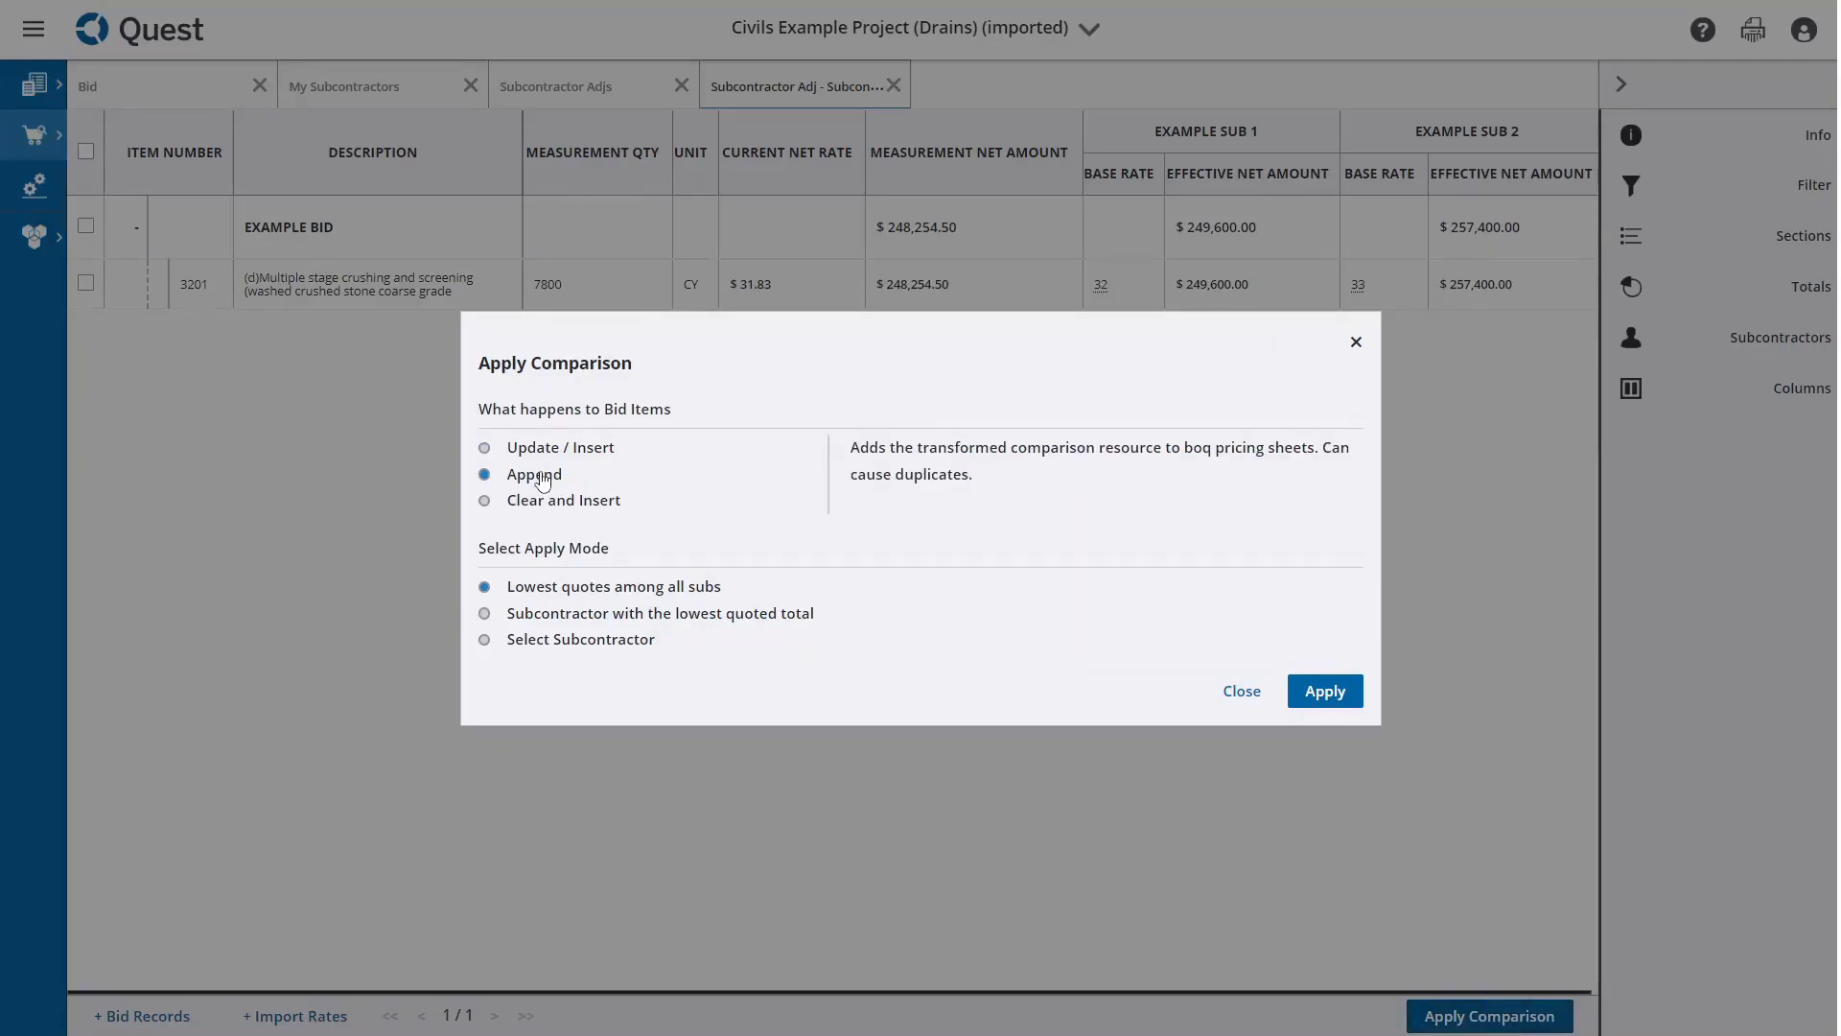
left_click(608, 508)
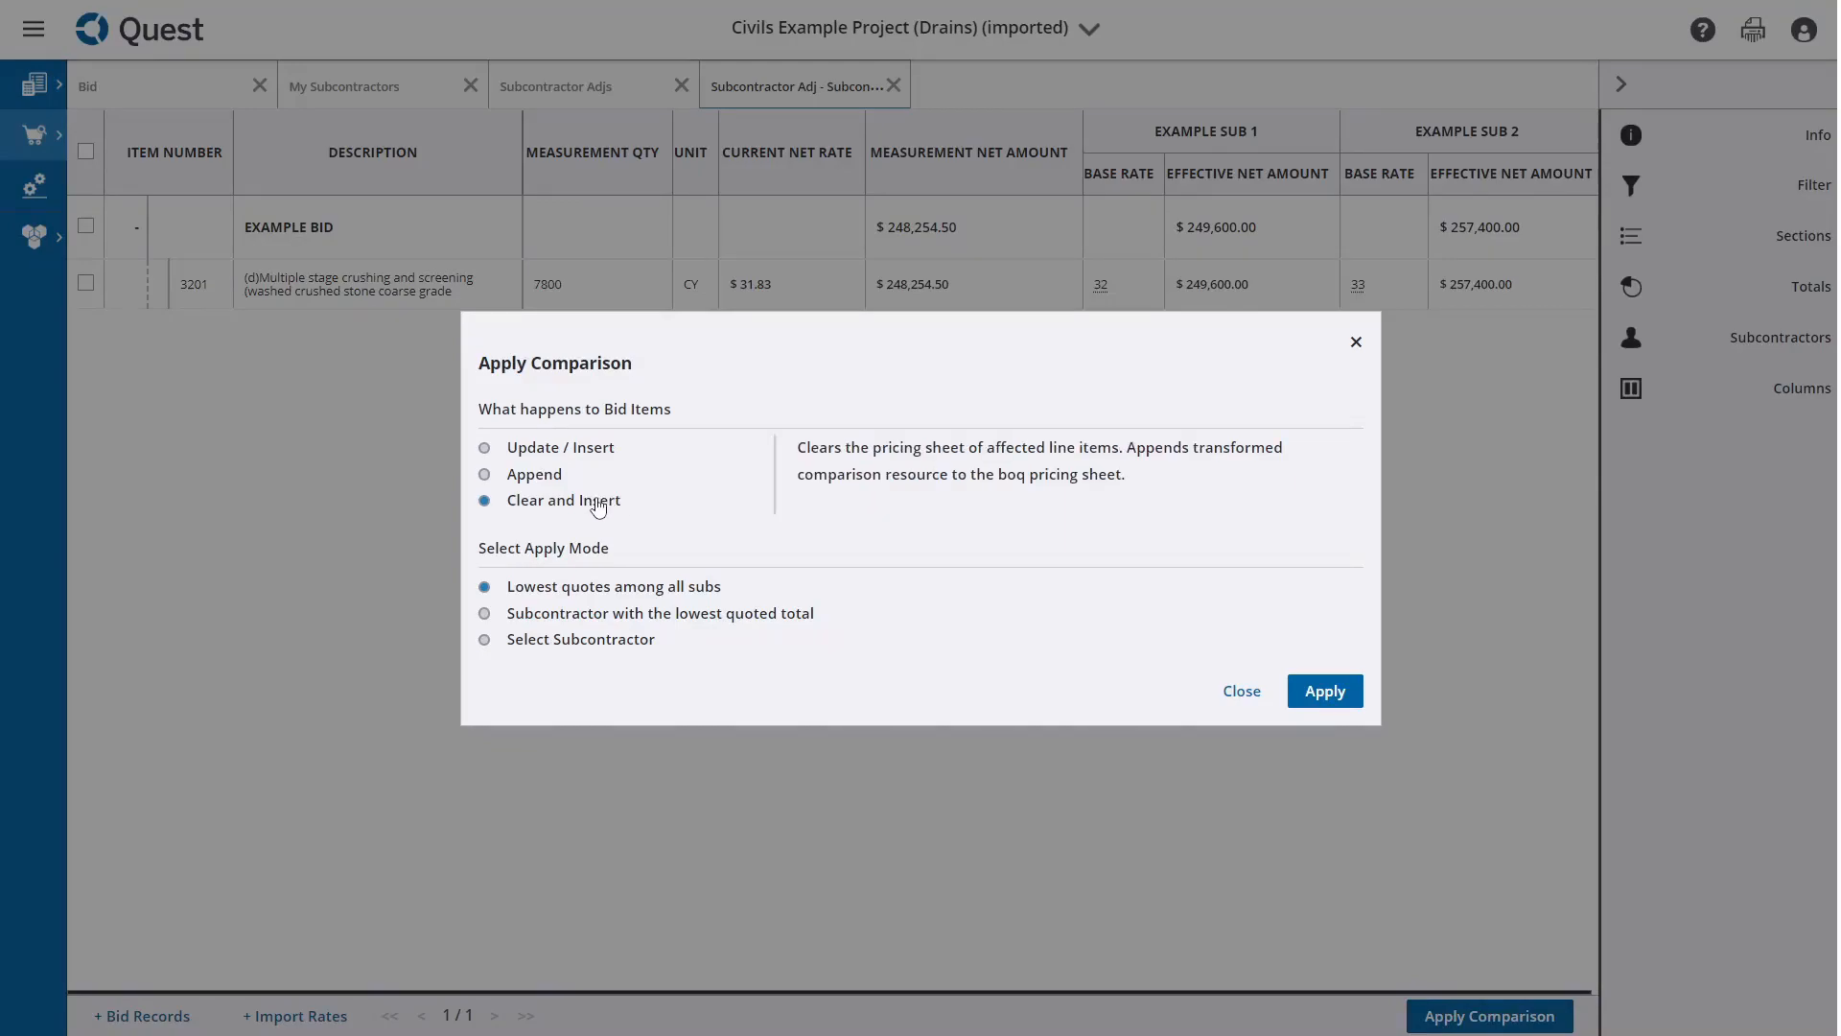
left_click(675, 616)
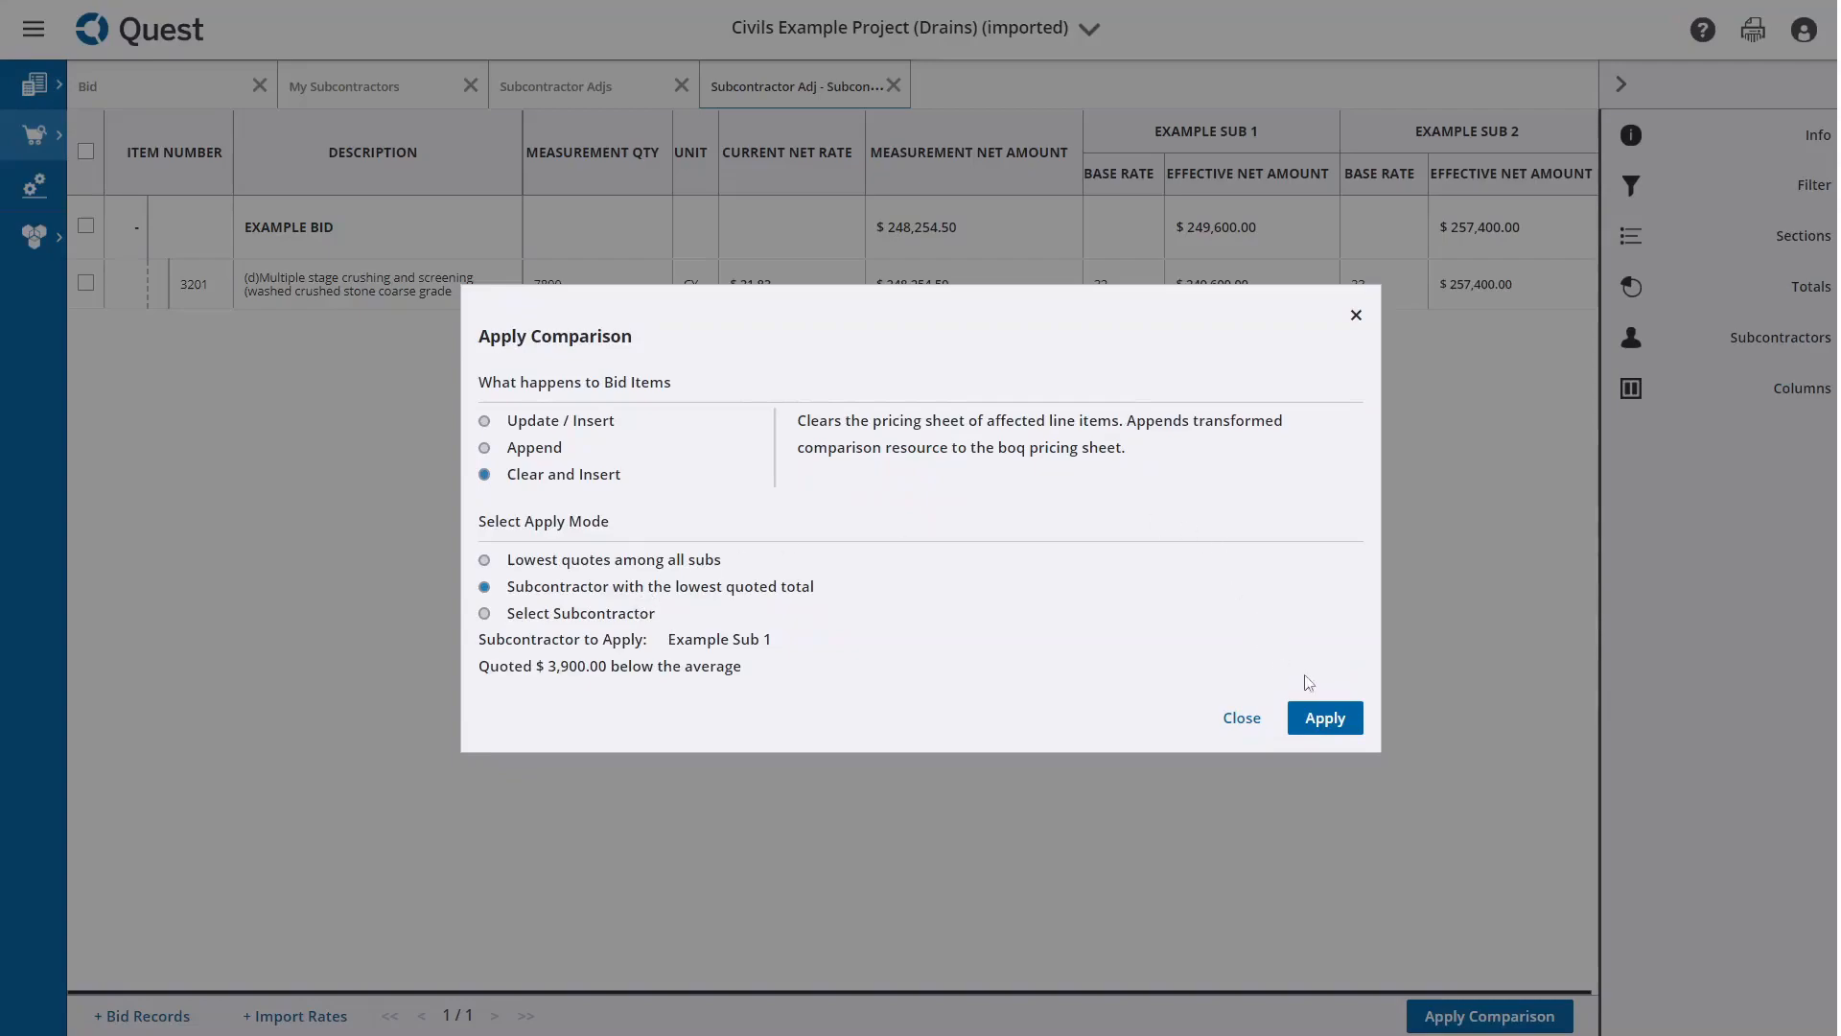
left_click(1338, 726)
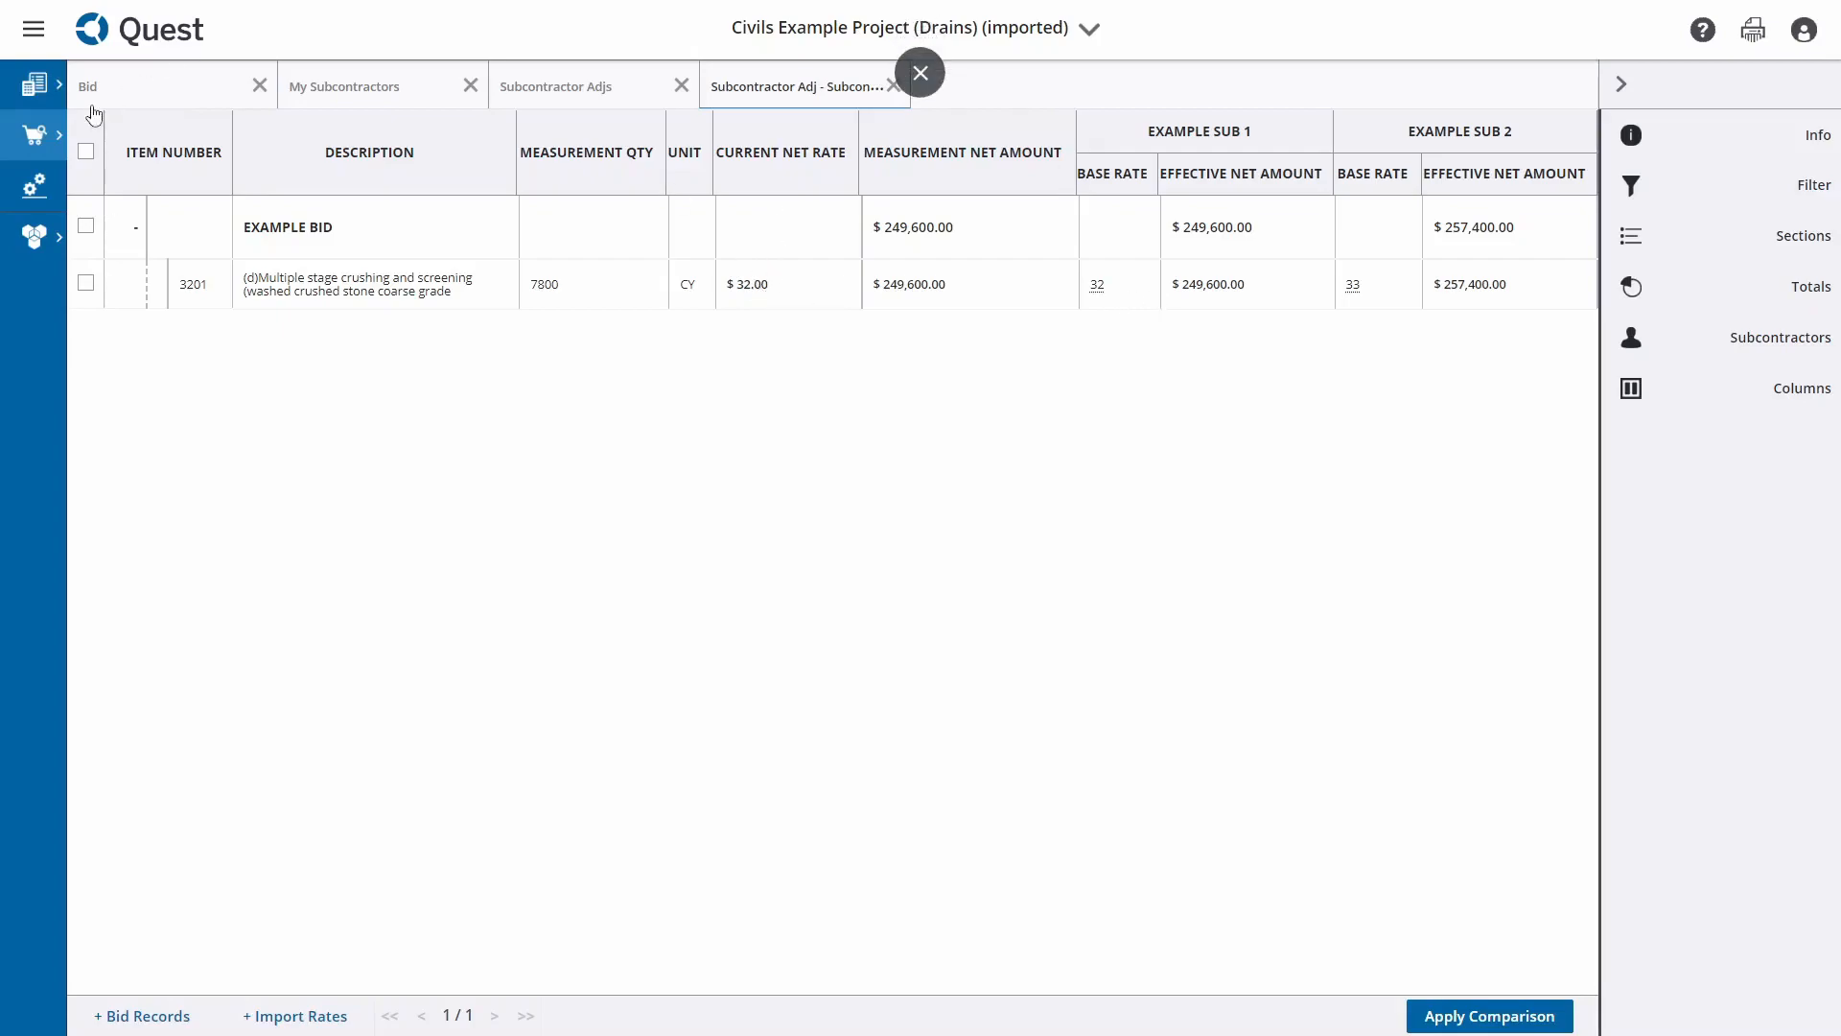
Check item 3201 and its pricing sheet in the bid, then return to the bid and collapse the side panel.
left_click(130, 95)
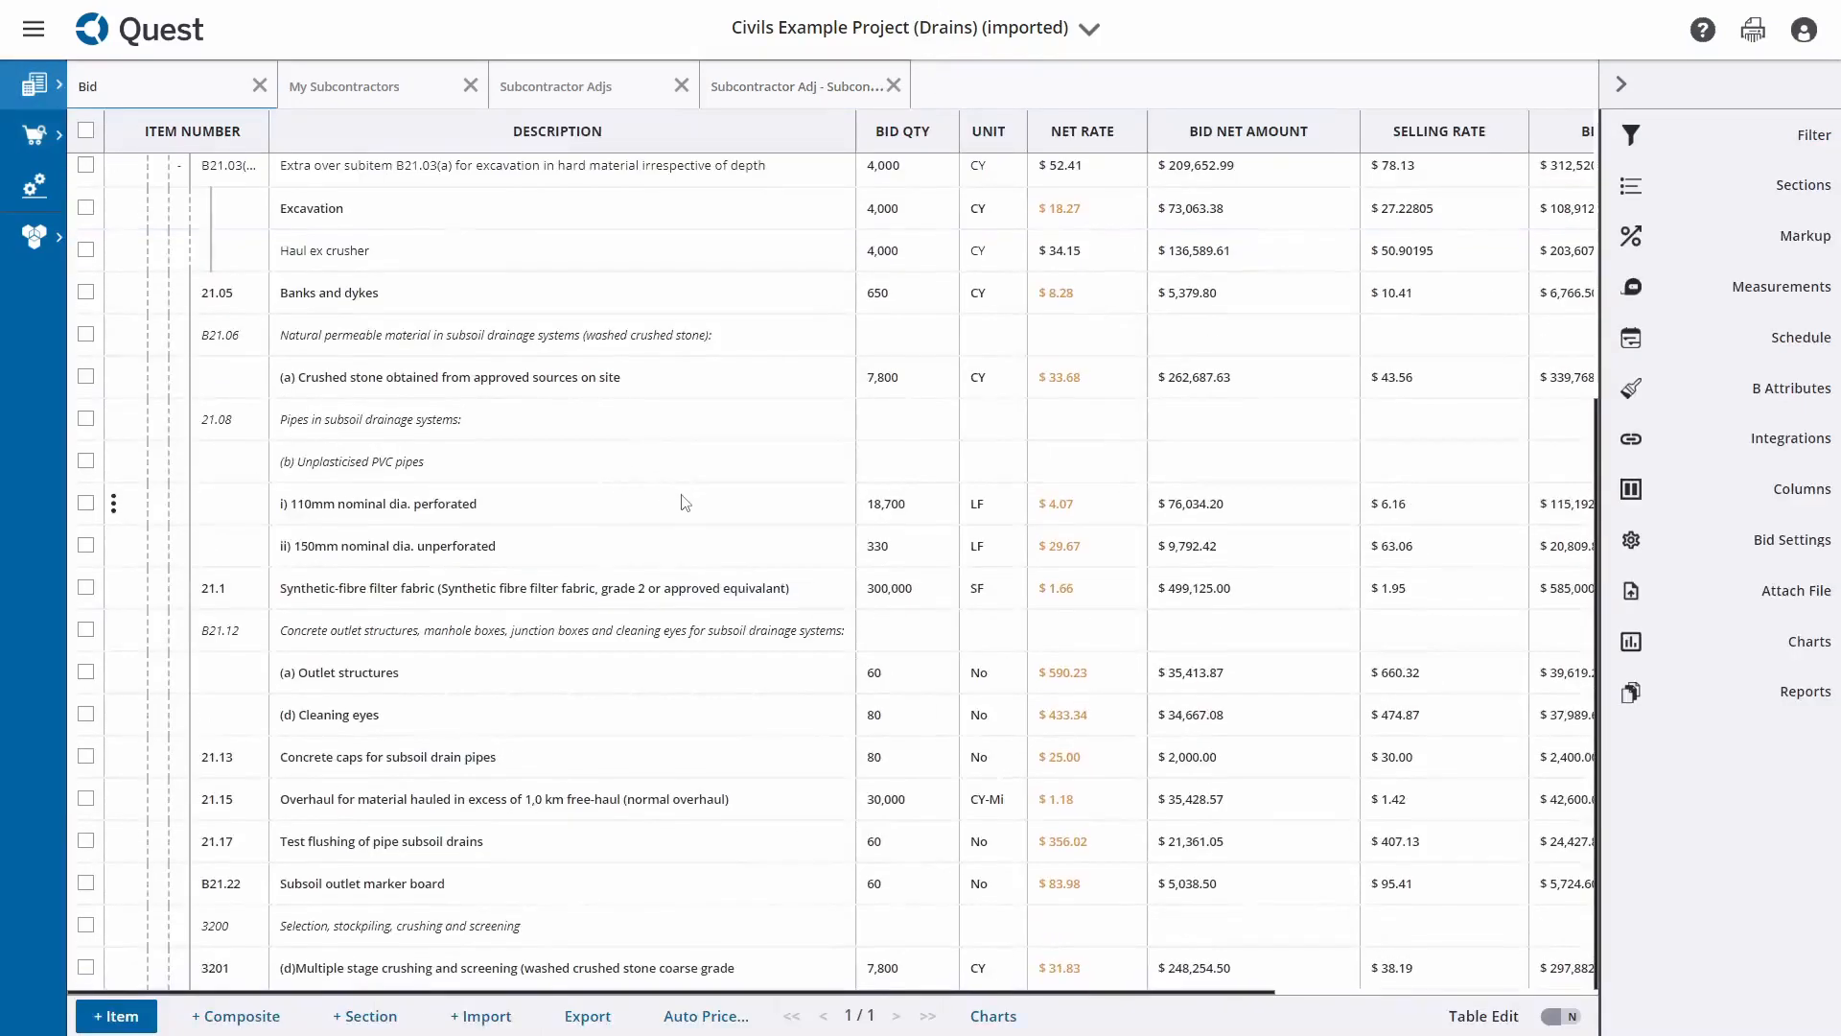
scroll(614, 983, "down", 1)
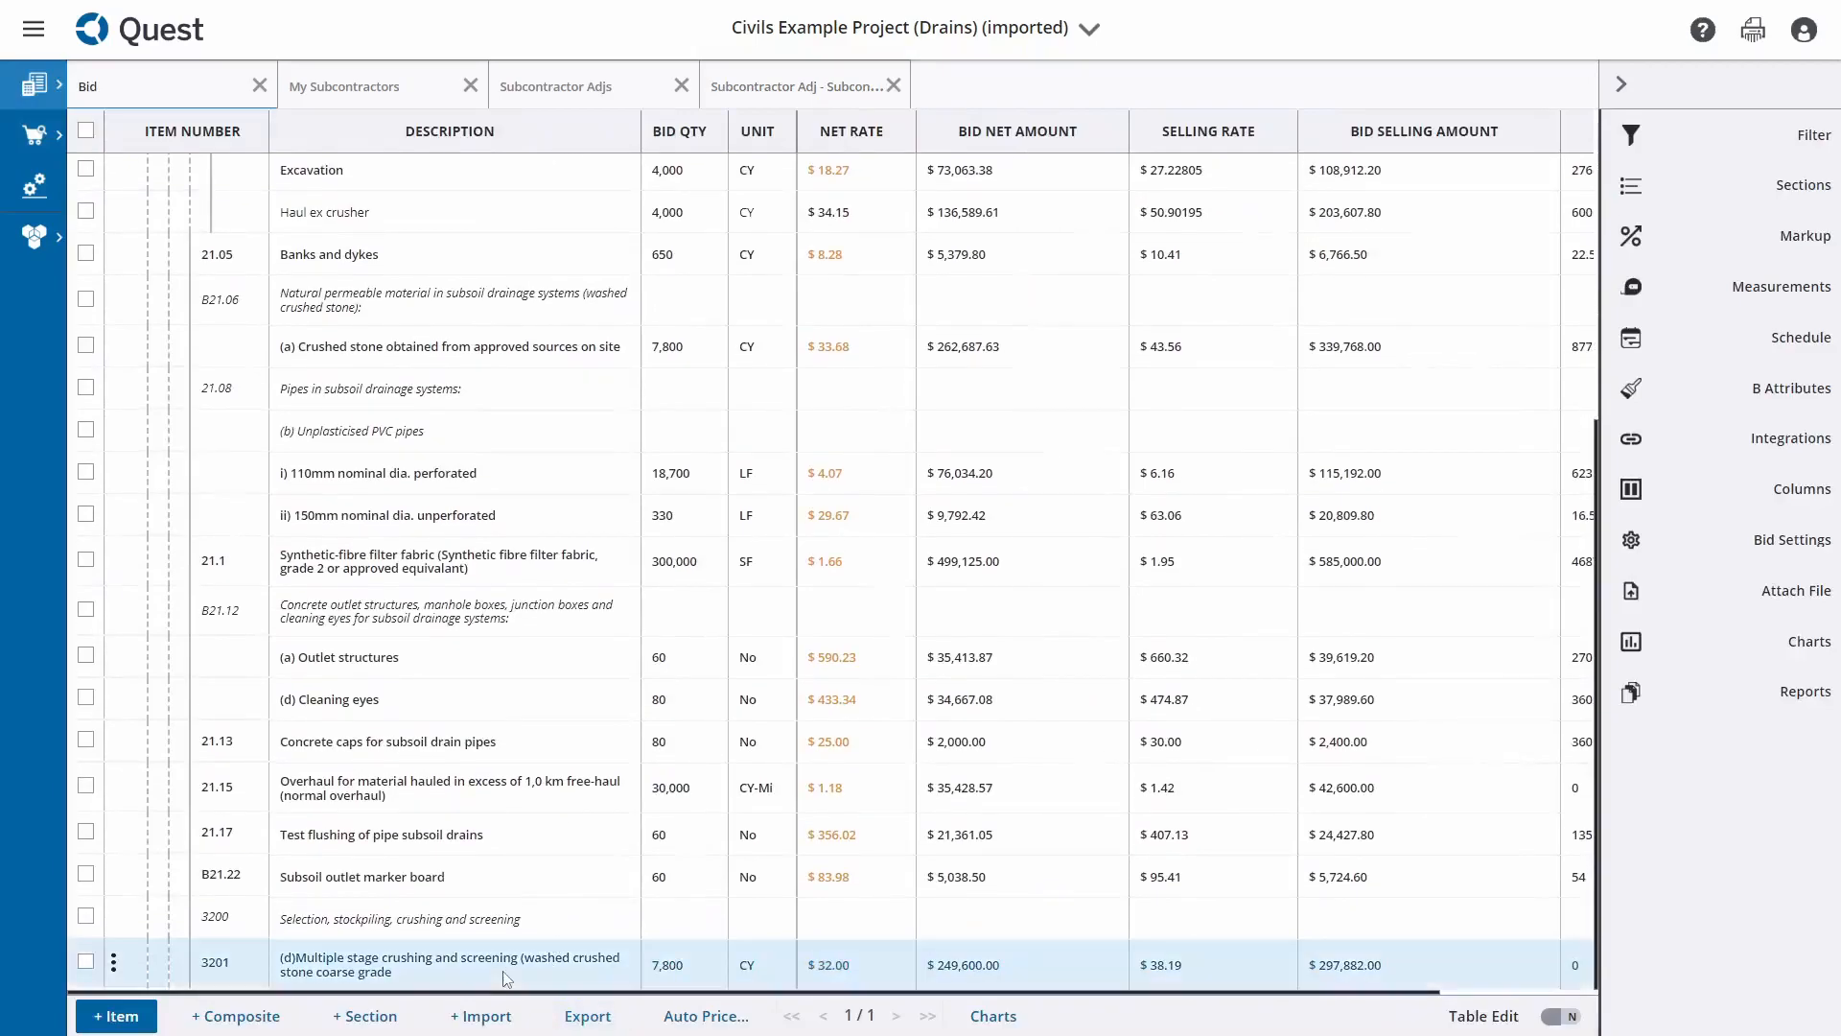
double_click(515, 982)
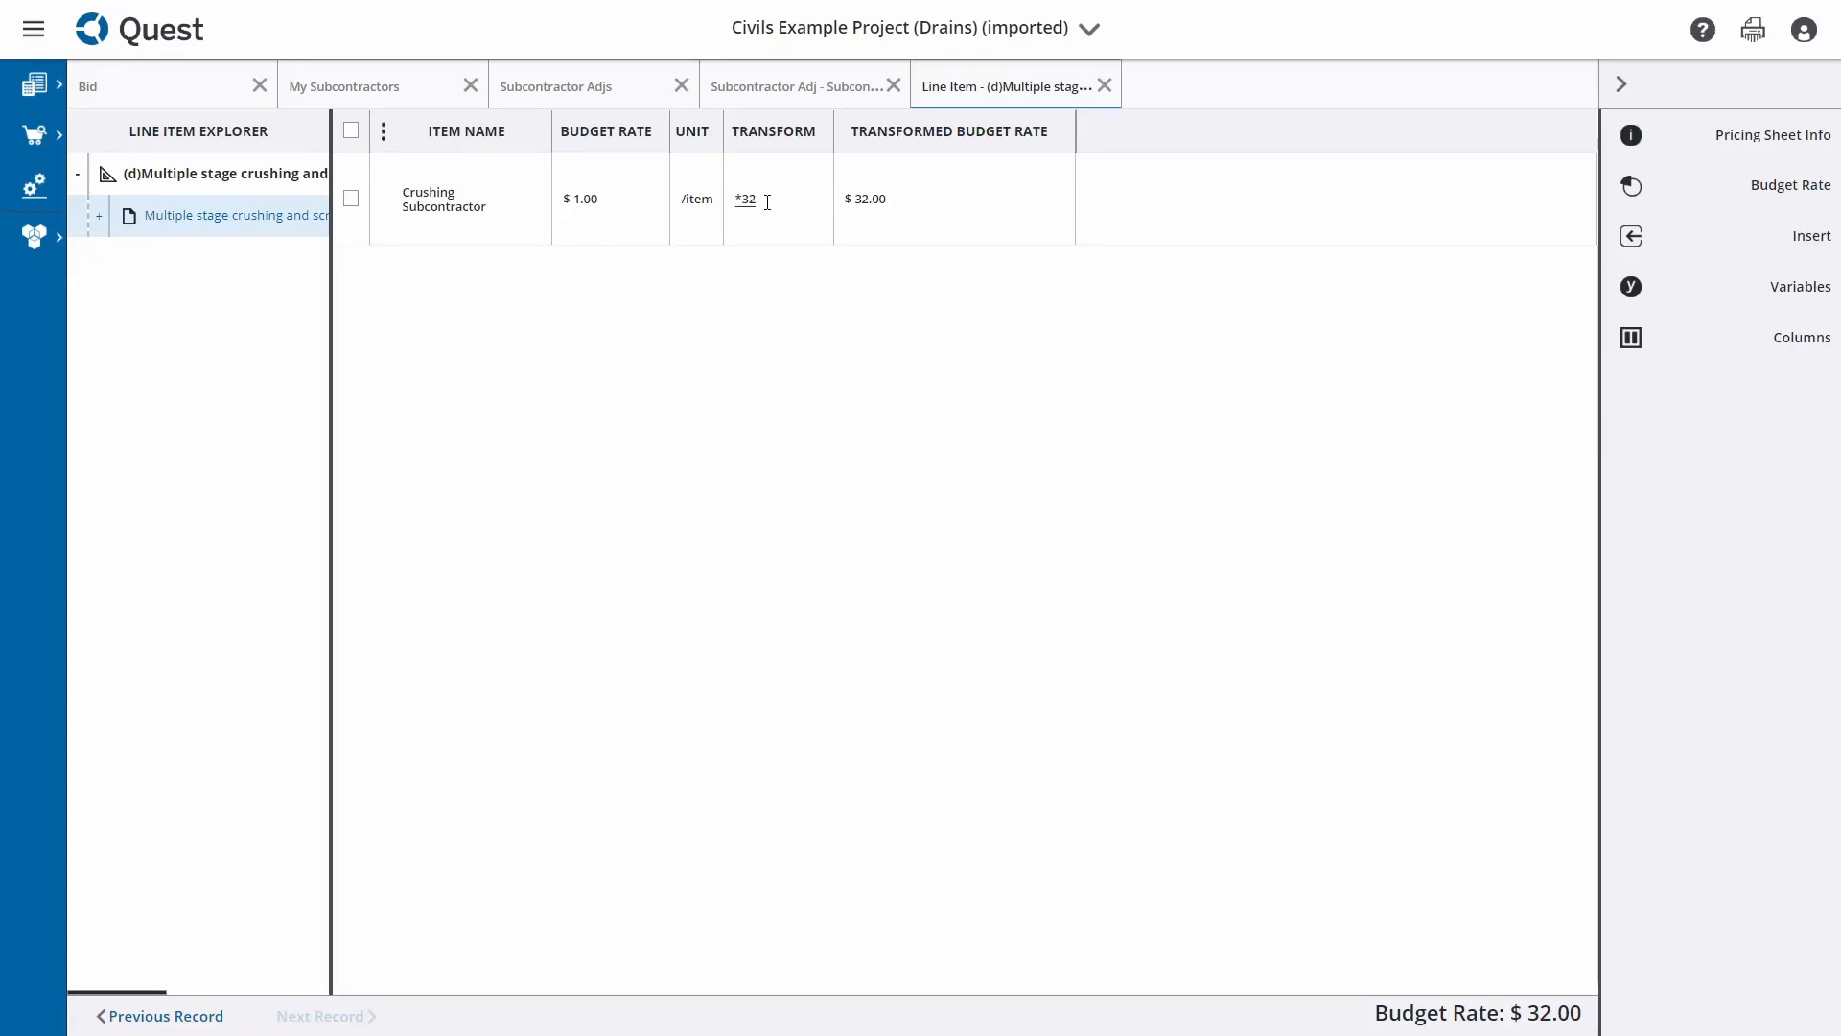
left_click(164, 92)
left_click(1621, 84)
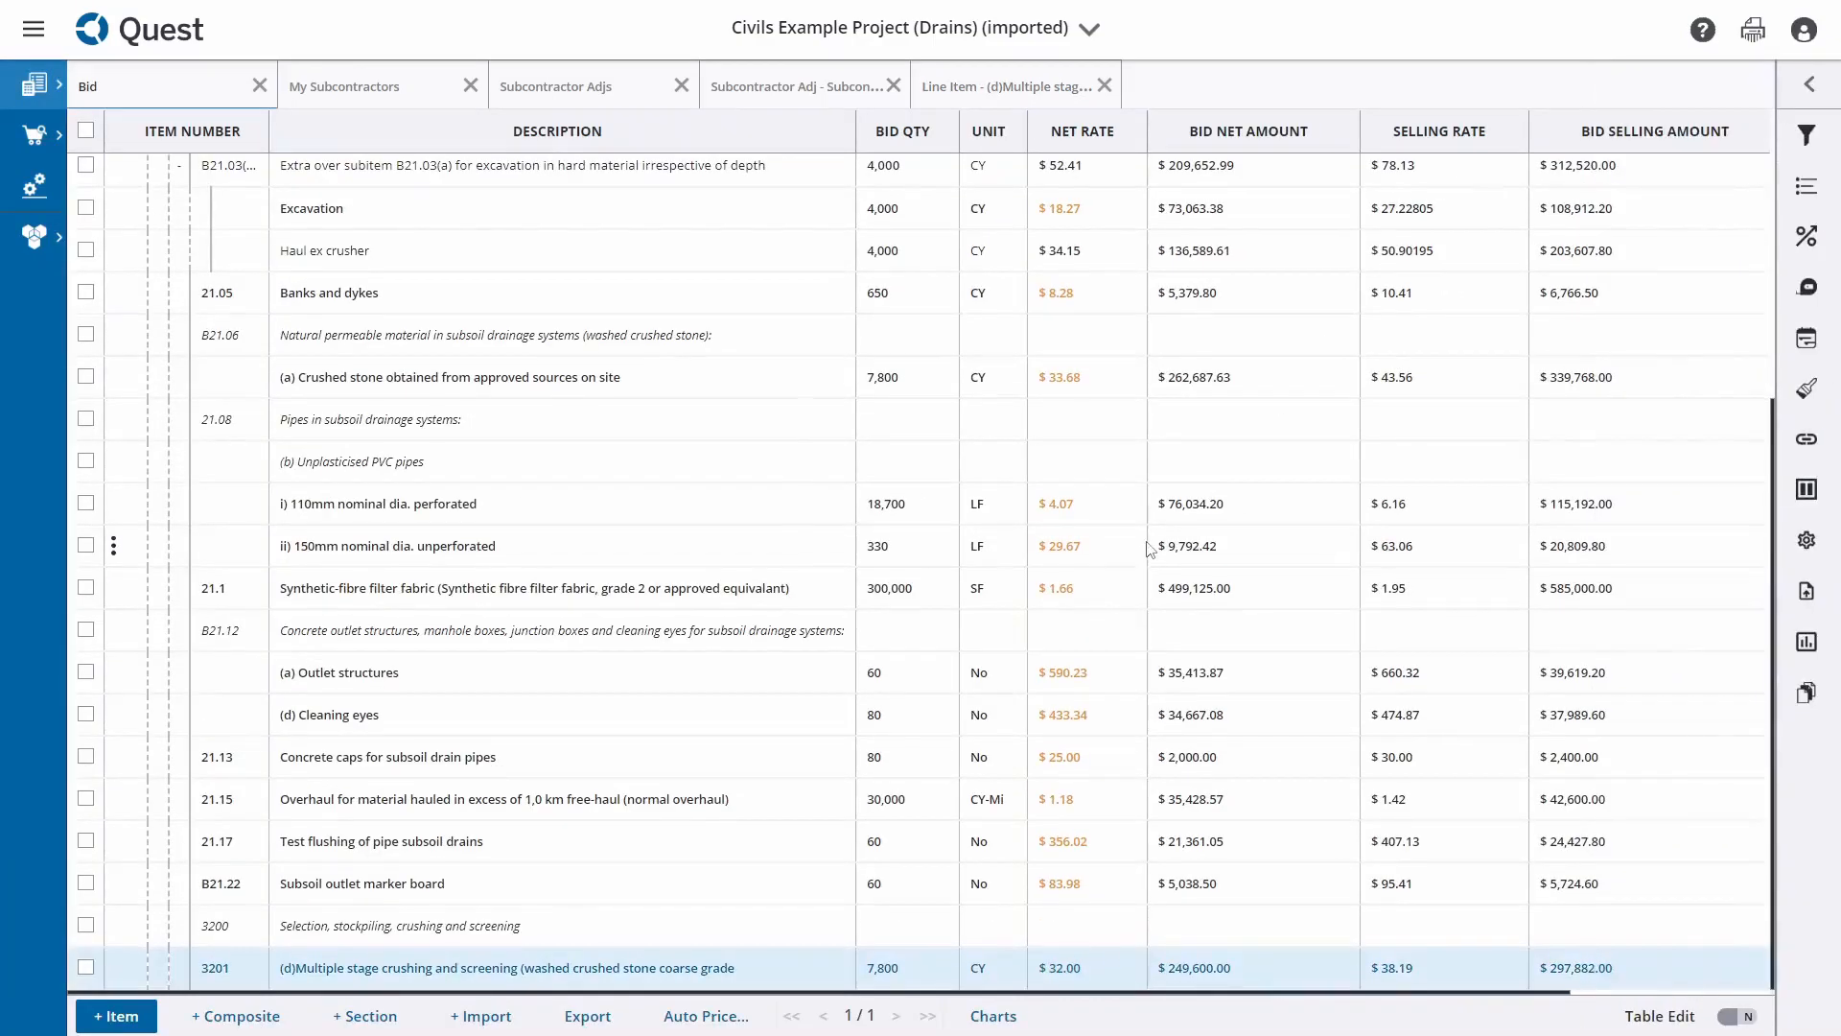